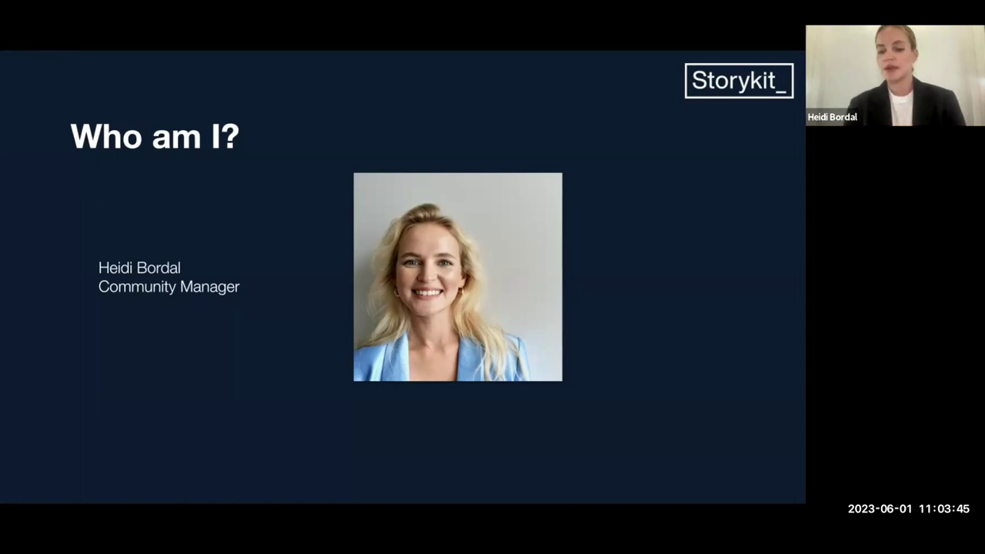
# Step: Advance the slideshow to the 'One very important note' slide
pyautogui.press('Right')
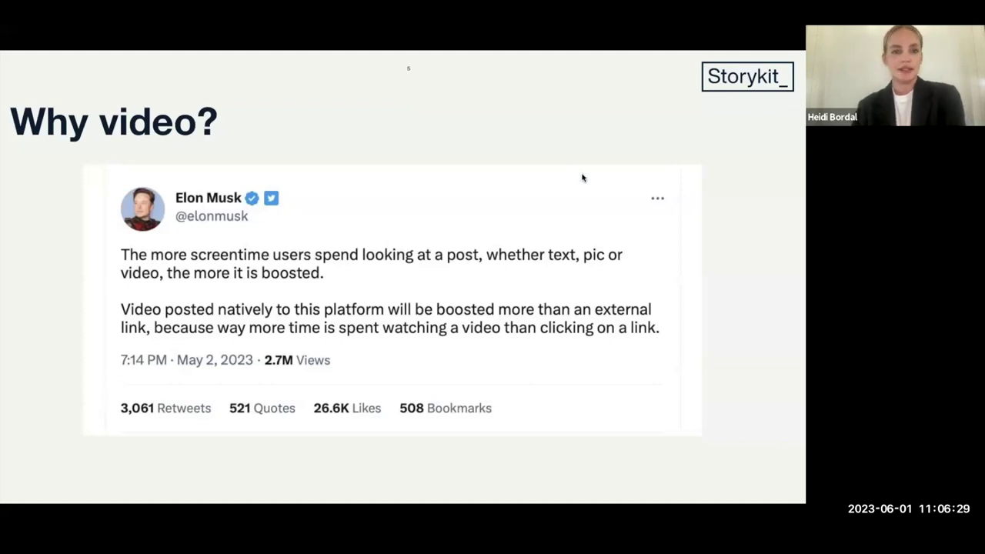
# Step: Advance to the 'Introducing Storykit Video AI' slide so its embedded demo video plays
pyautogui.press('Right')
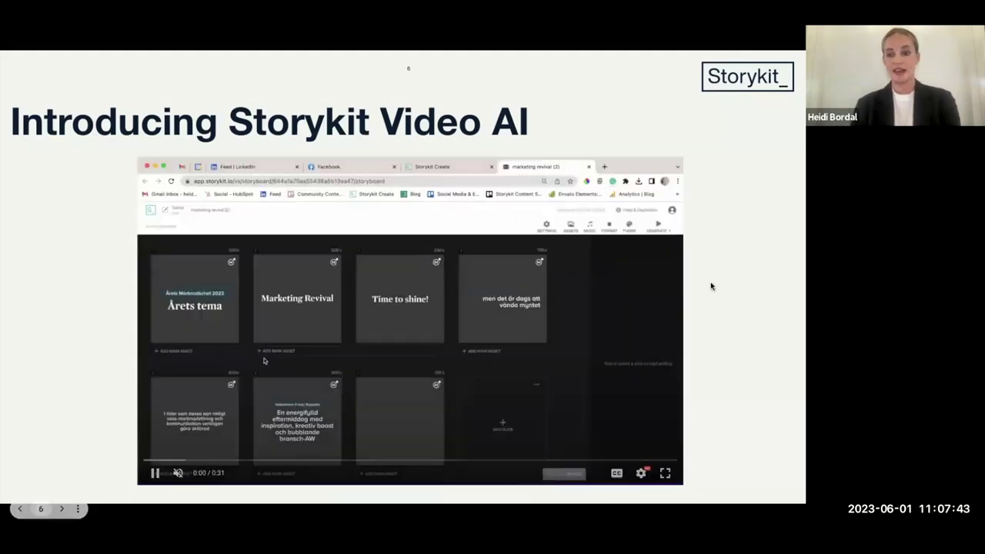
# Step: Advance the deck to slide 7, 'One piece of content = 5 videos'
pyautogui.press('Right')
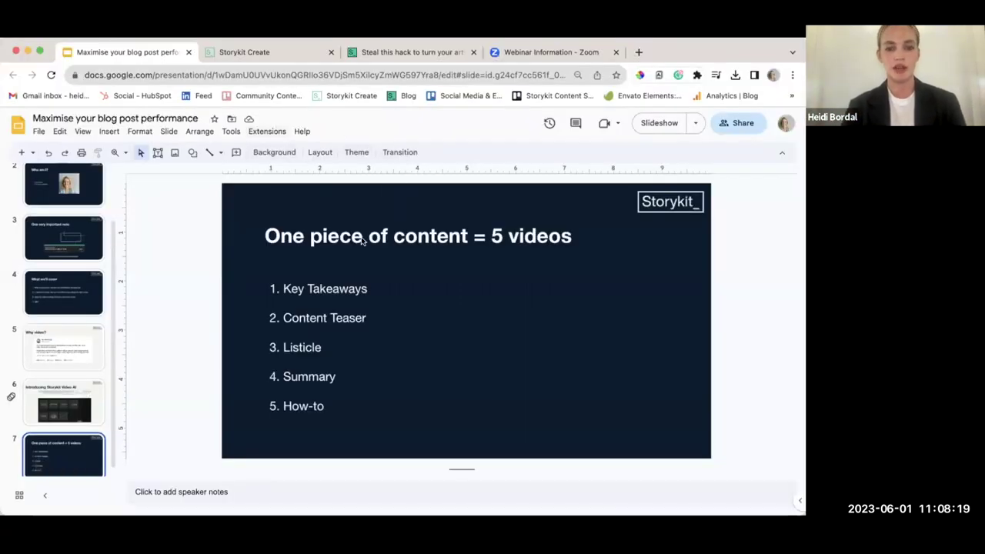
# Step: Review the blog-post webinar project in Storykit, then switch to the 'Steal this hack…' blog article
pyautogui.click(256, 48)
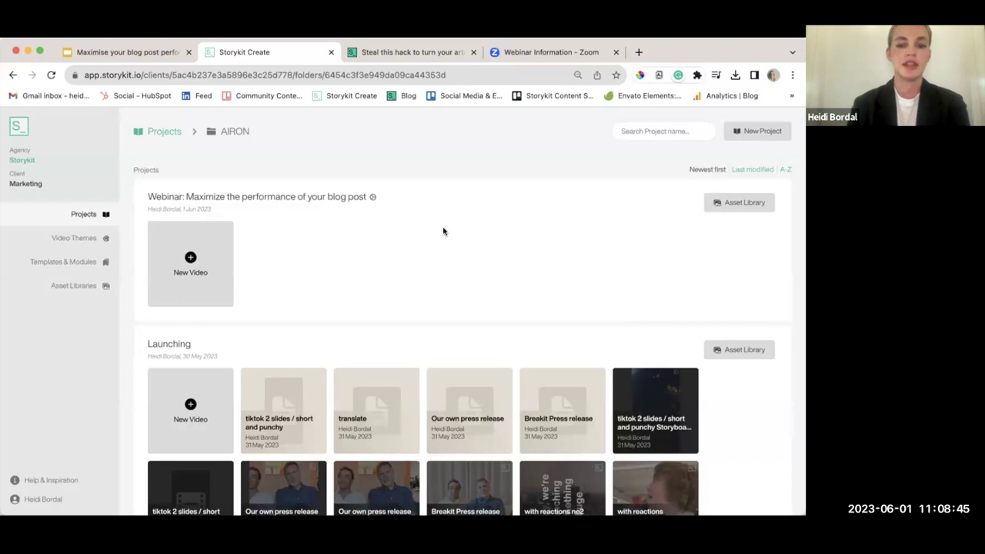
pyautogui.scroll(-2, 446, 238)
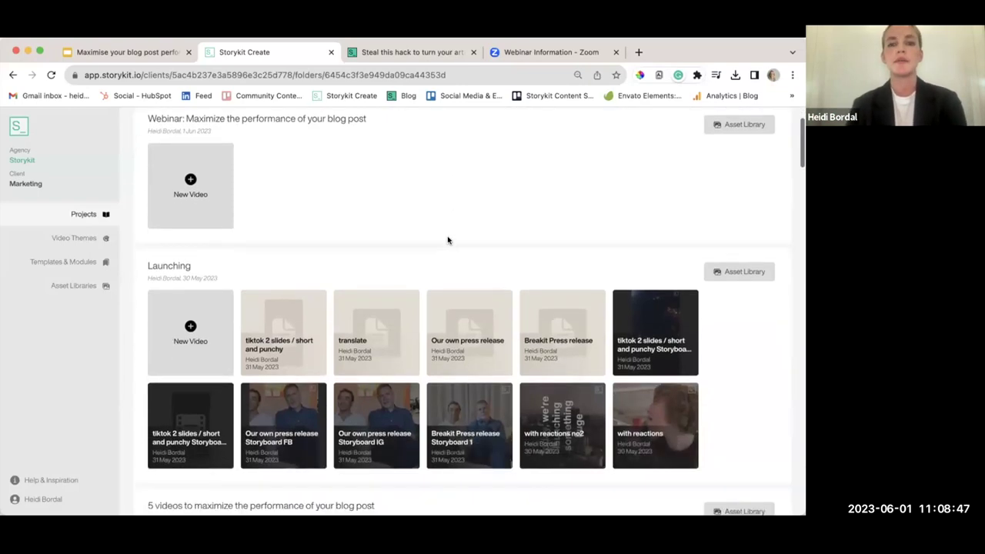
pyautogui.click(400, 51)
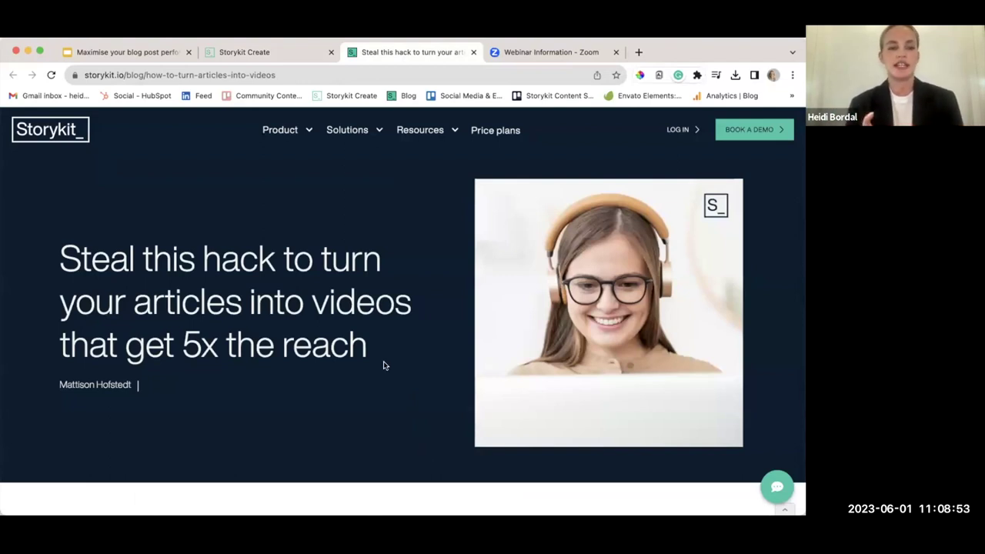
# Step: Scroll through the blog article's list of secret video types
pyautogui.scroll(-1, 385, 365)
pyautogui.scroll(-5, 384, 365)
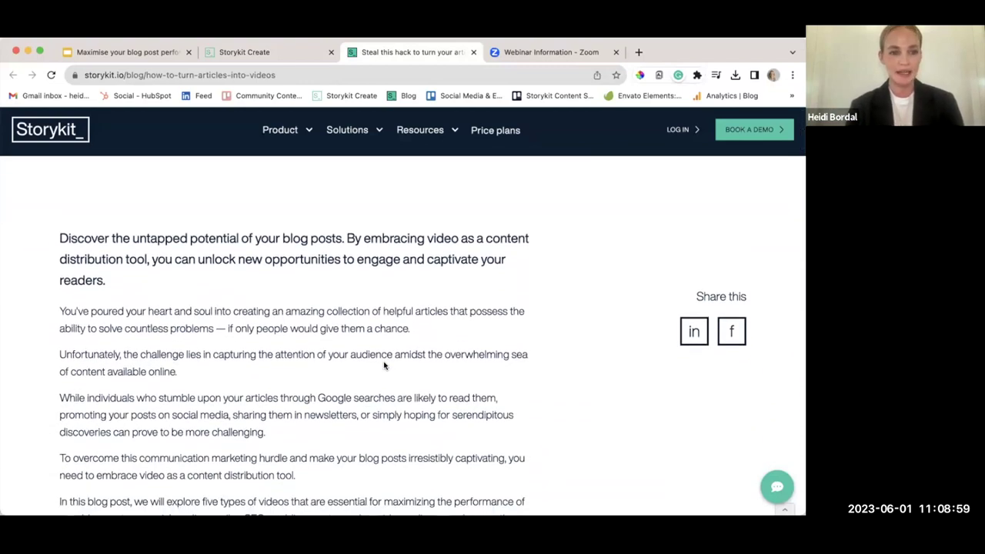
pyautogui.scroll(-5, 384, 365)
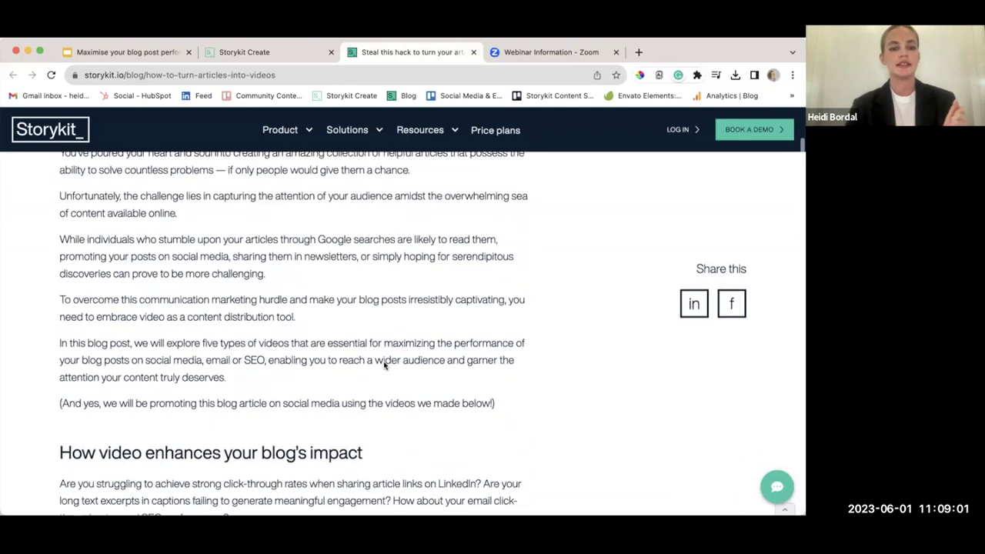
pyautogui.scroll(-1, 383, 361)
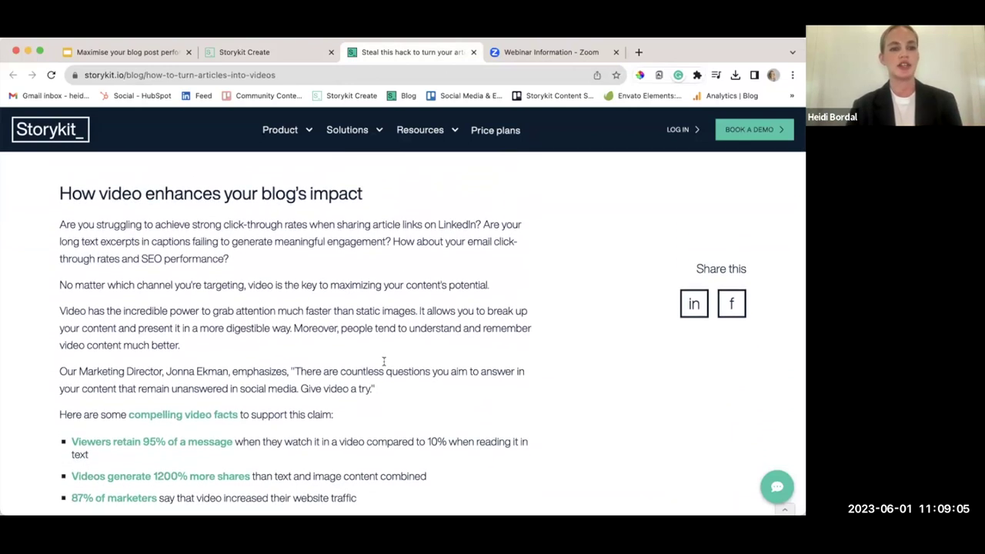
pyautogui.scroll(-6, 383, 362)
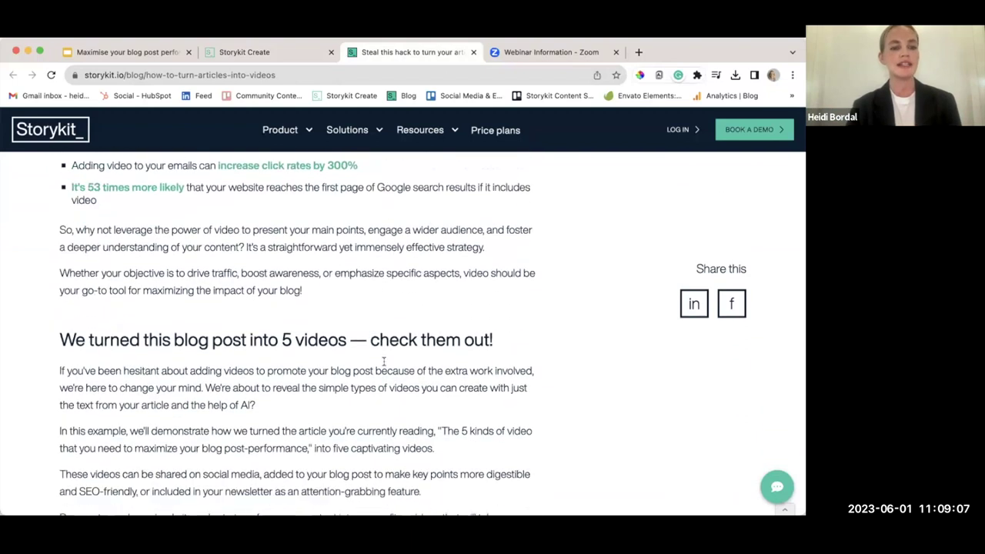
pyautogui.scroll(-3, 383, 361)
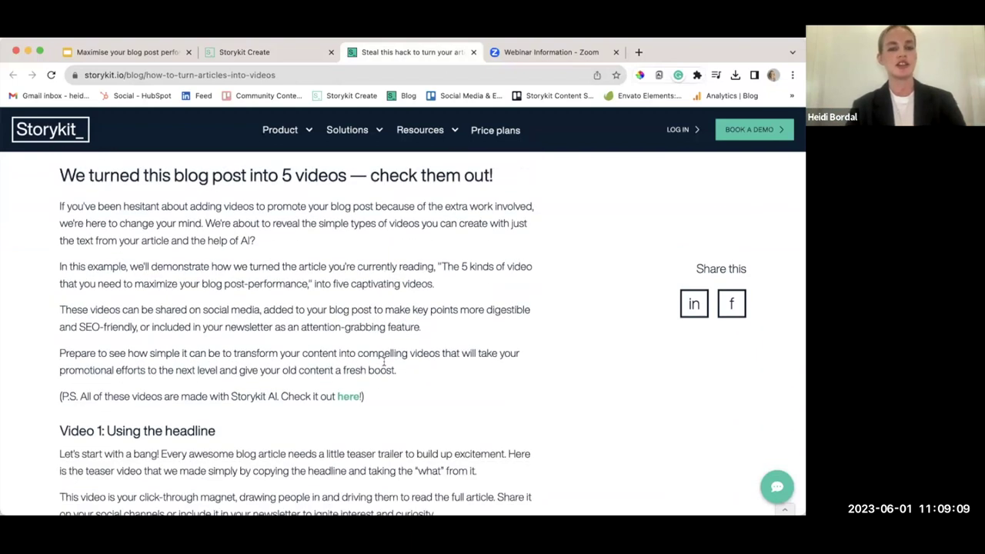
pyautogui.scroll(-3, 520, 358)
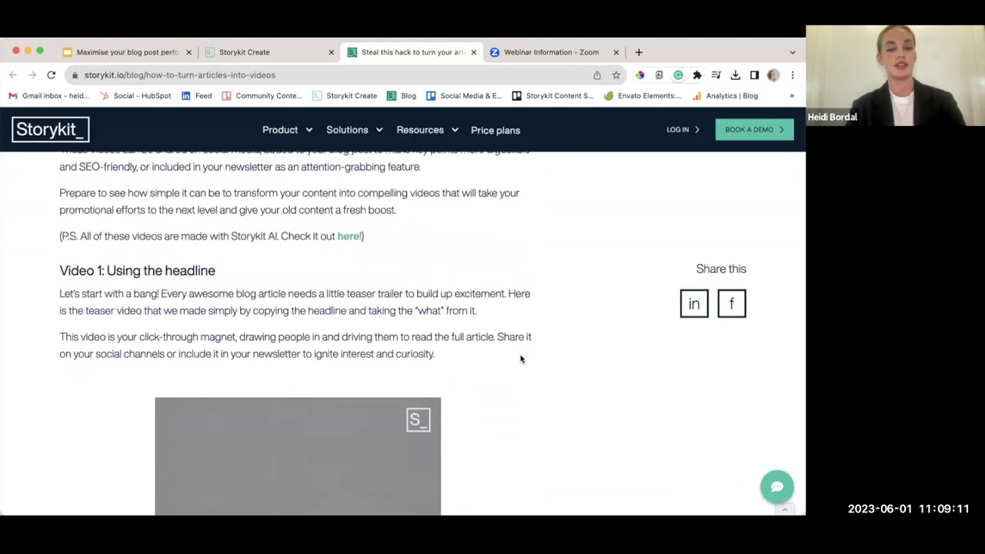
pyautogui.scroll(-2, 538, 360)
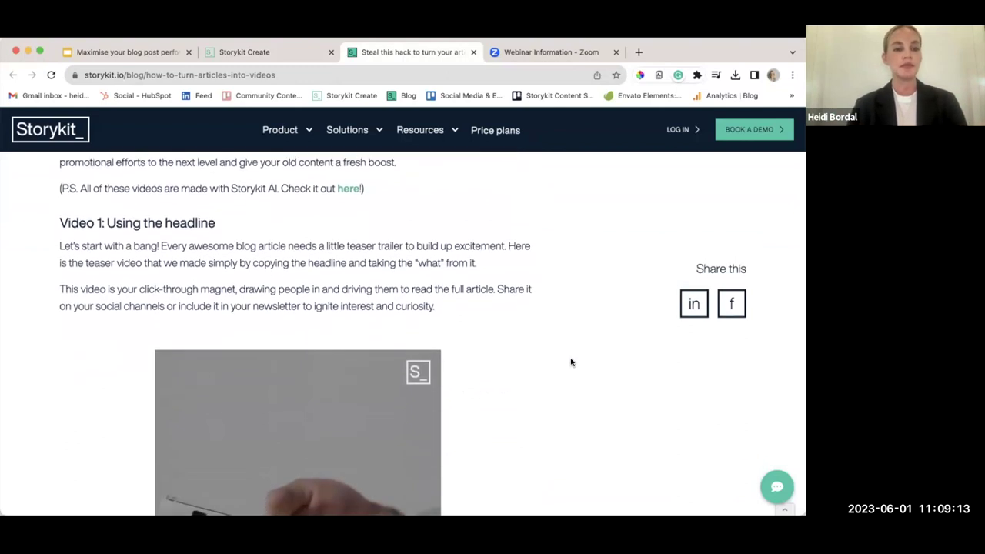
pyautogui.scroll(-4, 571, 361)
pyautogui.scroll(-4, 571, 362)
pyautogui.scroll(-10, 571, 361)
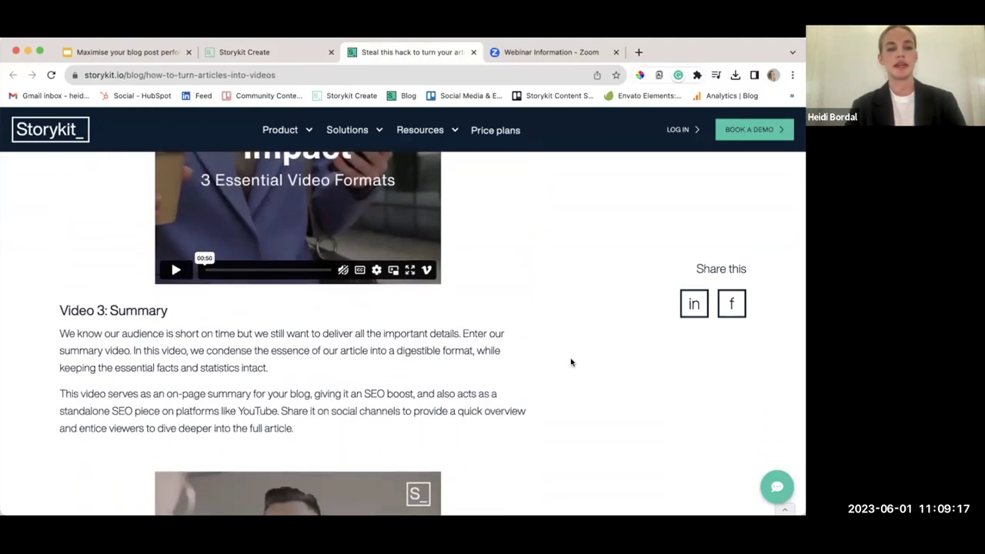
pyautogui.scroll(20, 570, 361)
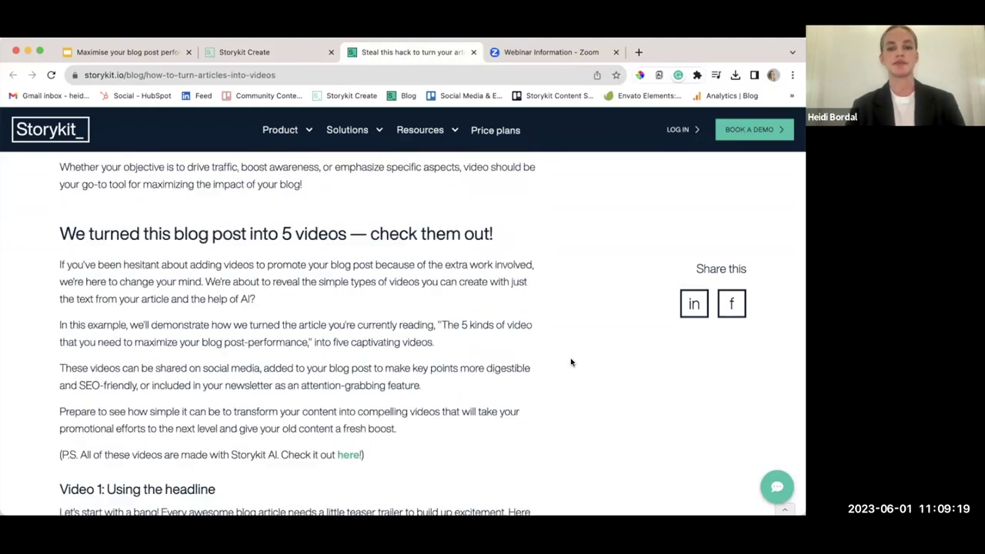
pyautogui.scroll(20, 571, 362)
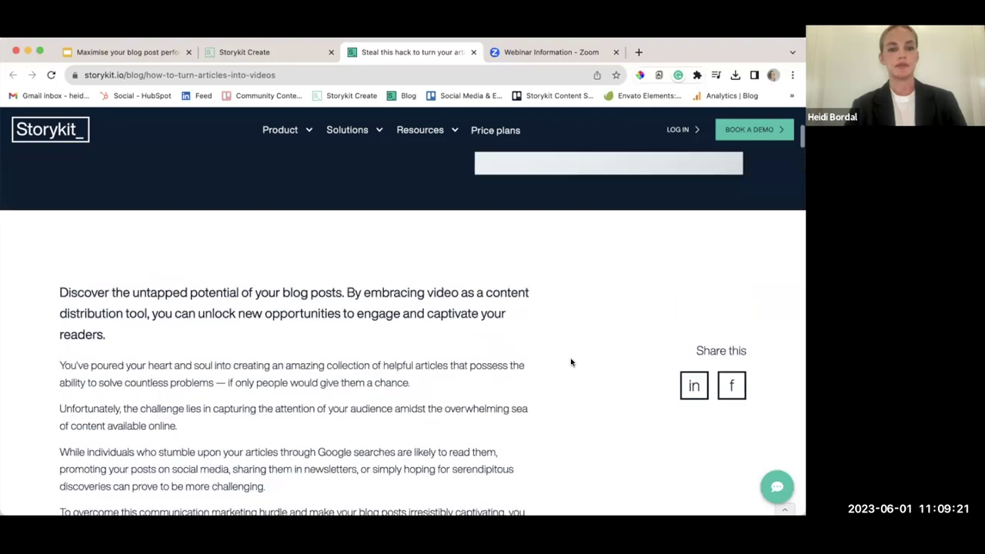
pyautogui.scroll(2, 570, 362)
pyautogui.scroll(-4, 571, 361)
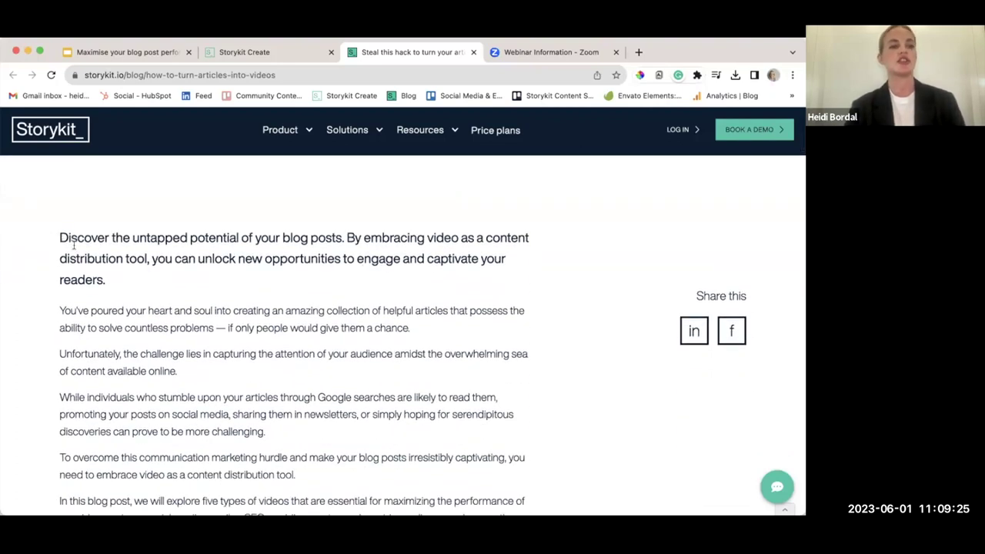
# Step: Select a passage of article text and continue down to 'Secret video 6: Translate your video'
pyautogui.moveTo(74, 244); pyautogui.dragTo(477, 338)
pyautogui.scroll(-2, 207, 359)
pyautogui.scroll(-4, 269, 423)
pyautogui.scroll(-20, 271, 426)
pyautogui.scroll(-10, 271, 425)
pyautogui.scroll(-12, 270, 425)
pyautogui.scroll(-10, 270, 425)
pyautogui.scroll(8, 270, 424)
pyautogui.scroll(2, 270, 424)
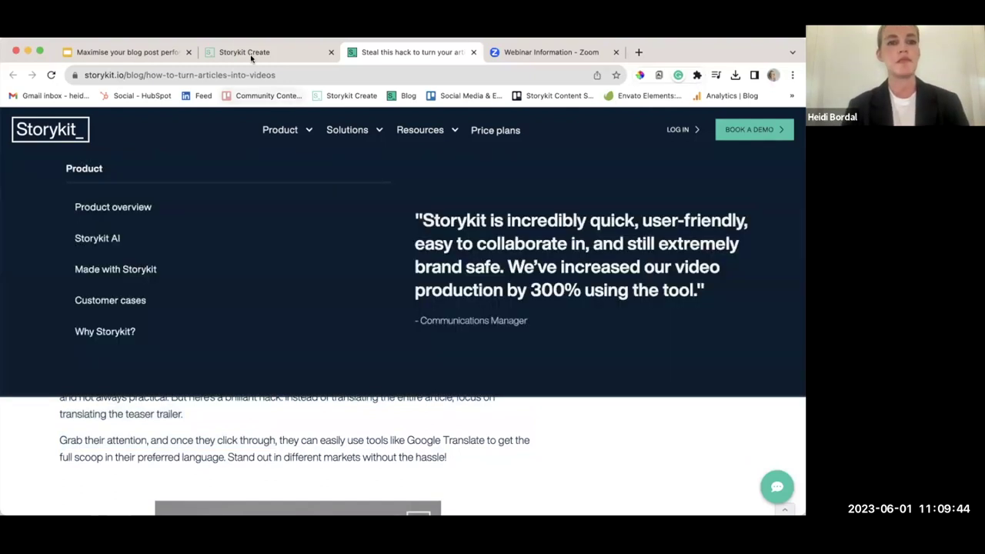
# Step: In the webinar project, start a Blank Script video named 'Key Takeaways'
pyautogui.click(246, 52)
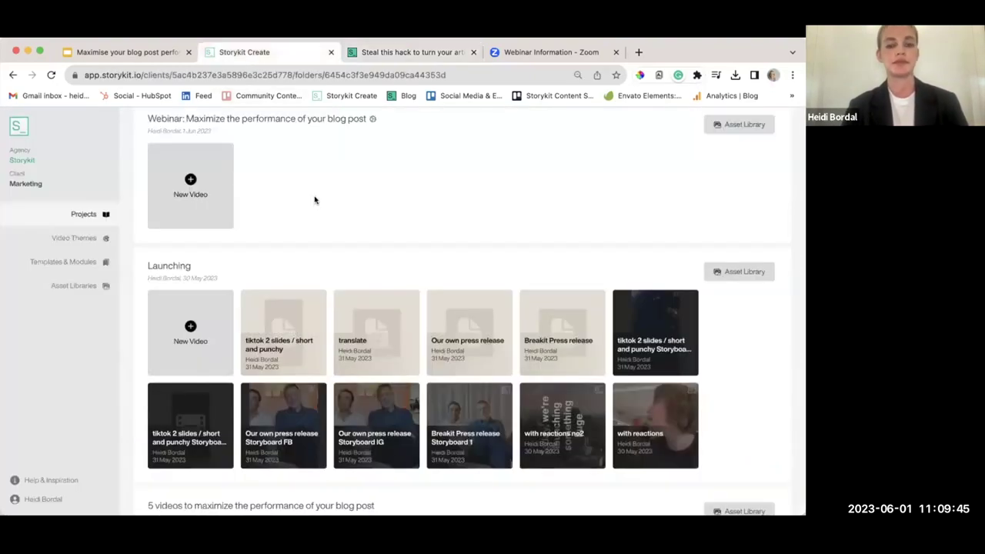
pyautogui.click(199, 189)
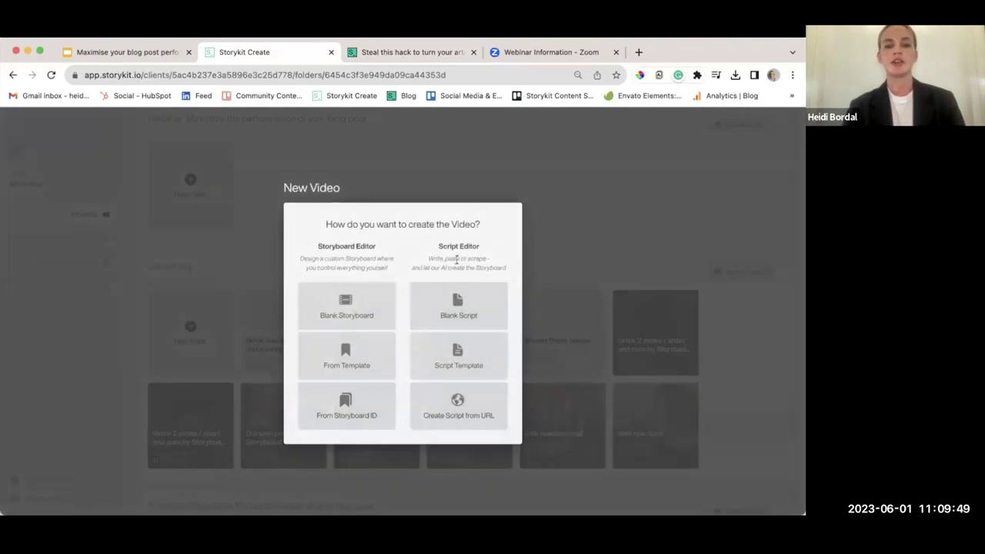
pyautogui.click(467, 311)
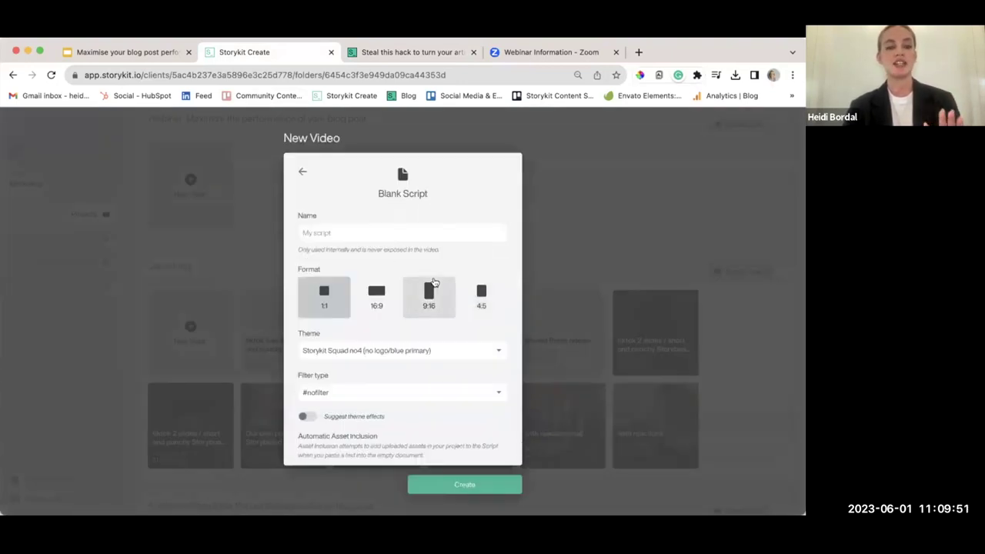
pyautogui.click(371, 233)
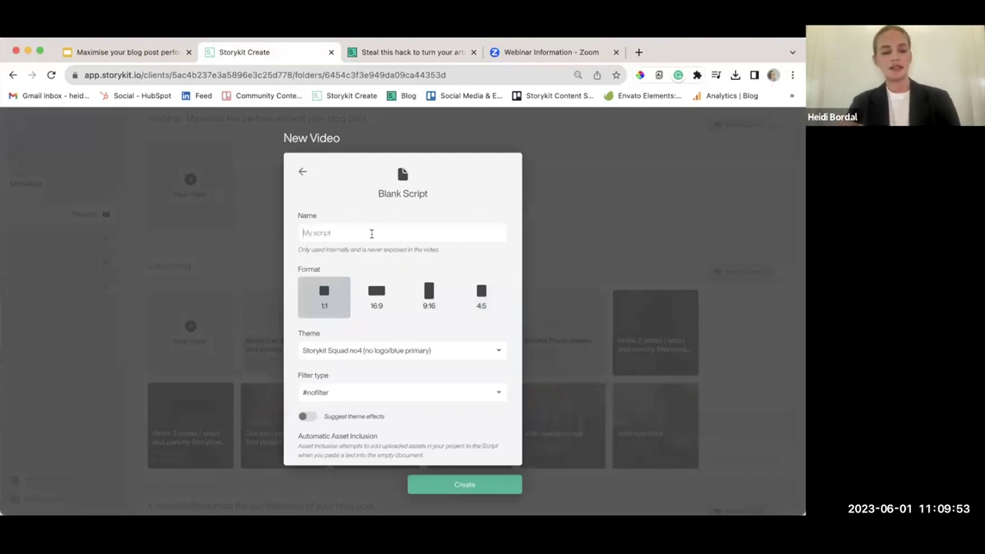
pyautogui.write('Key Takeaways')
pyautogui.scroll(-1, 430, 275)
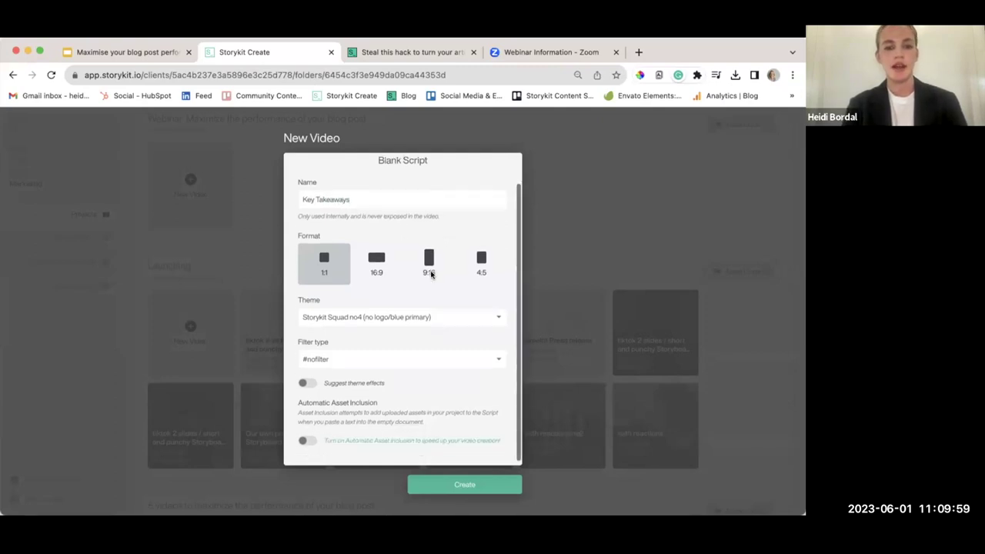
# Step: Set the Key Takeaways video's theme to Storykit | Airon
pyautogui.click(434, 322)
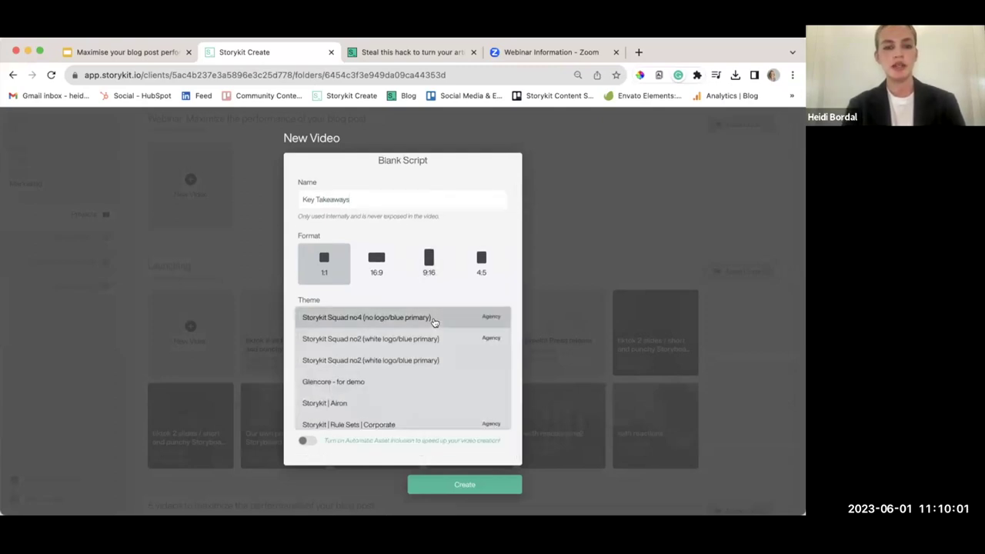
pyautogui.click(439, 337)
pyautogui.click(418, 319)
pyautogui.scroll(-1, 418, 360)
pyautogui.click(401, 362)
pyautogui.scroll(-1, 443, 371)
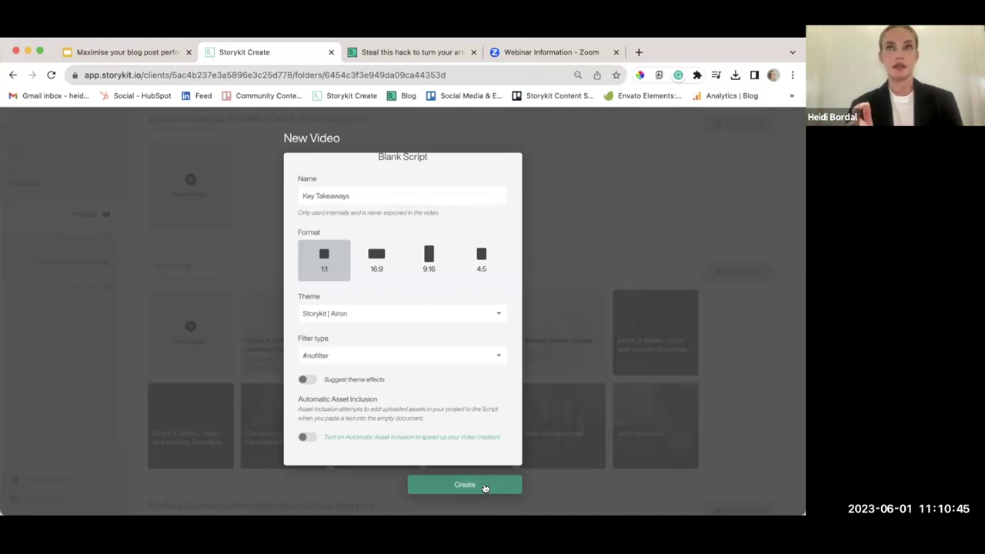
# Step: Create the Key Takeaways video, open it for editing and reveal the AI Script Creator
pyautogui.click(484, 485)
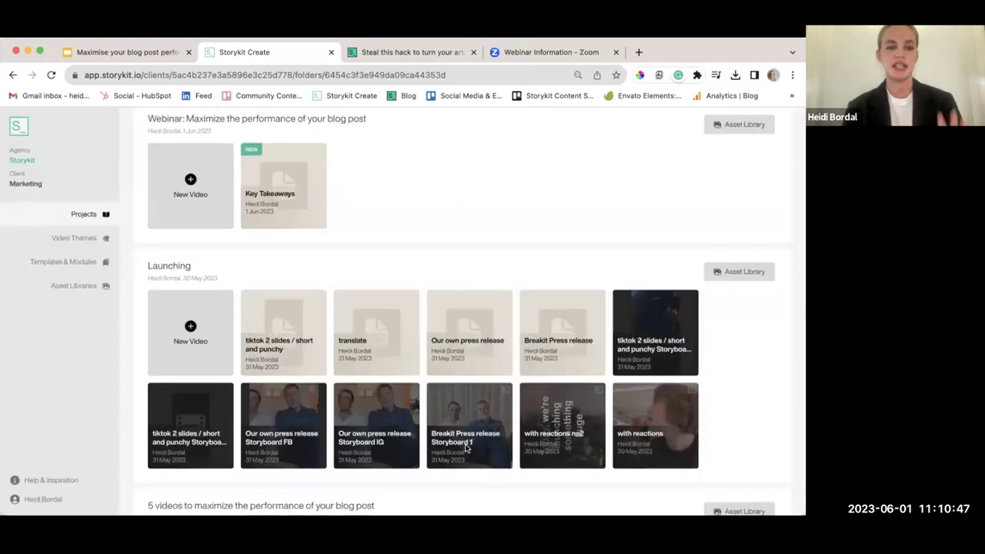
pyautogui.click(270, 198)
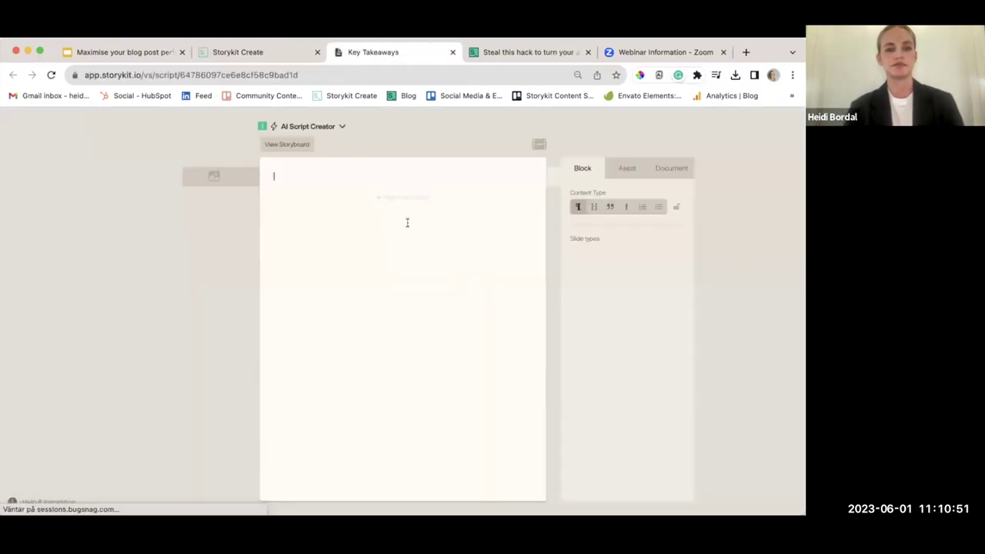
pyautogui.click(328, 127)
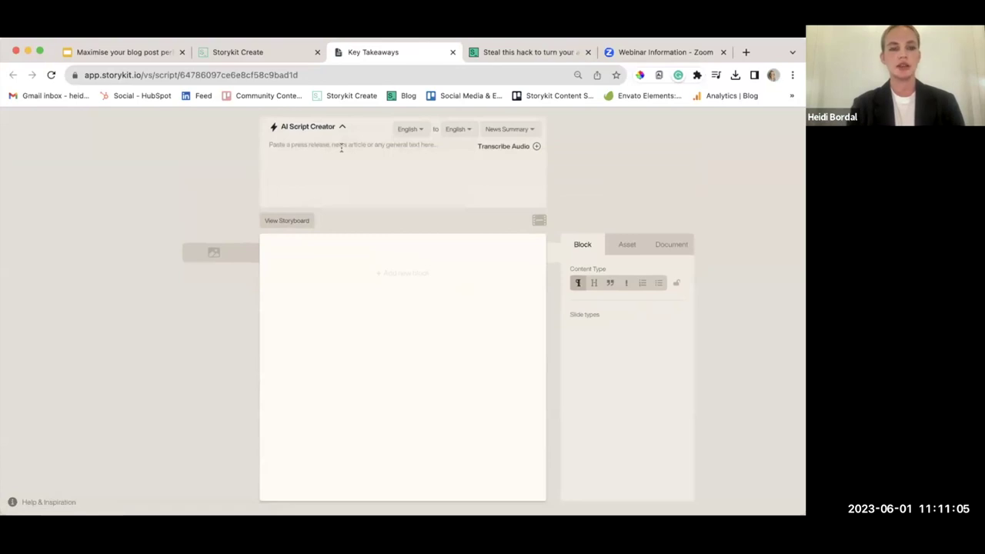
# Step: Paste the blog article text into the AI prompt and open the script template list
pyautogui.press('super+v')
pyautogui.scroll(-3, 346, 154)
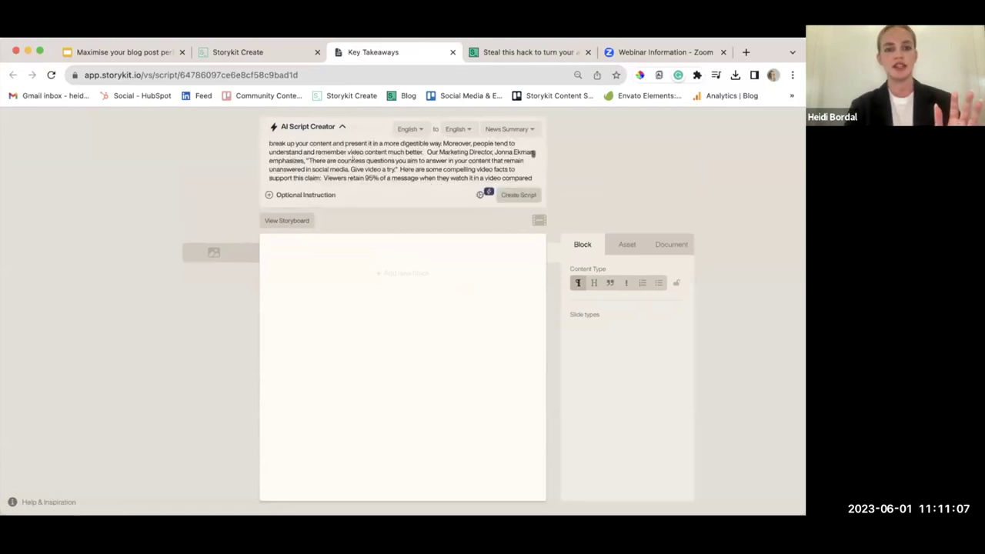
pyautogui.scroll(5, 352, 156)
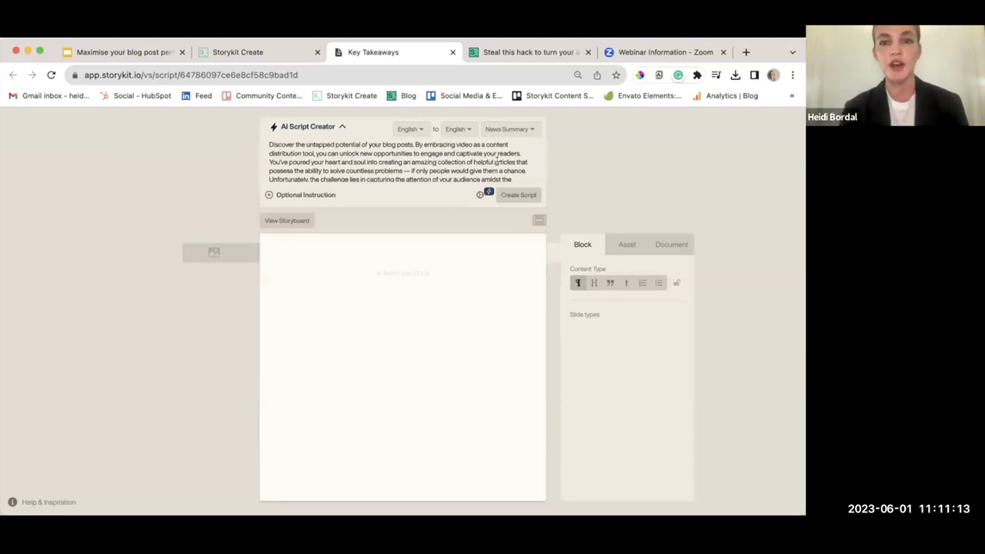
pyautogui.click(505, 132)
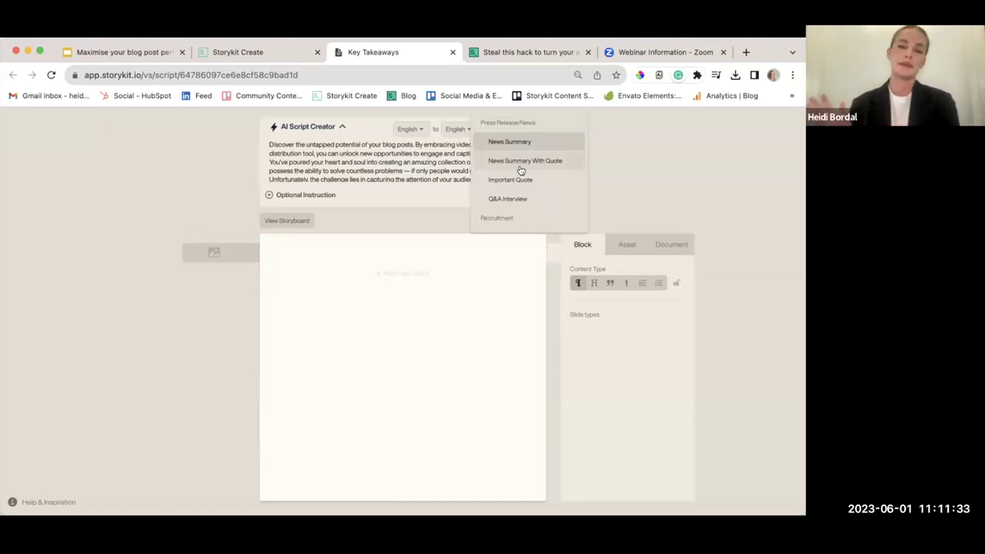
pyautogui.scroll(-1, 538, 179)
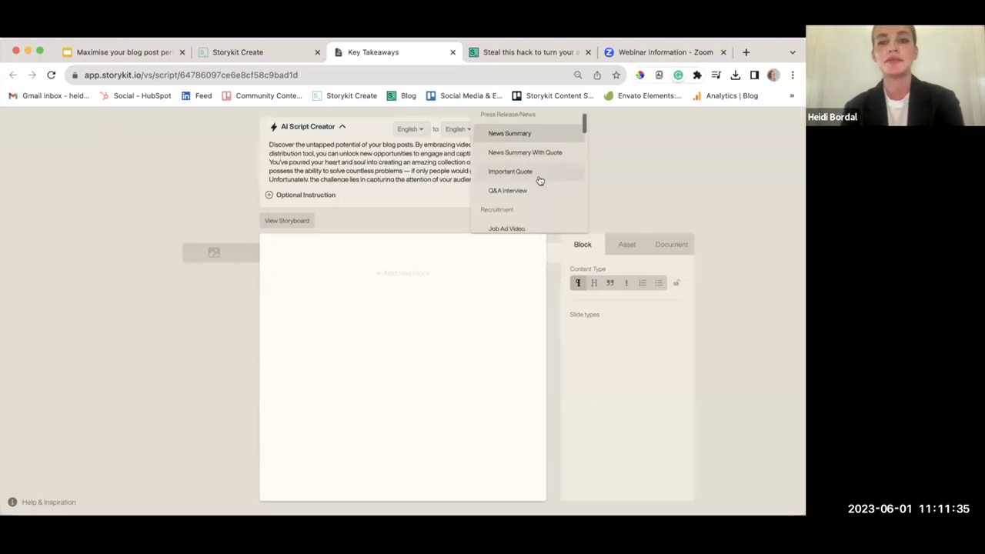
pyautogui.scroll(1, 539, 180)
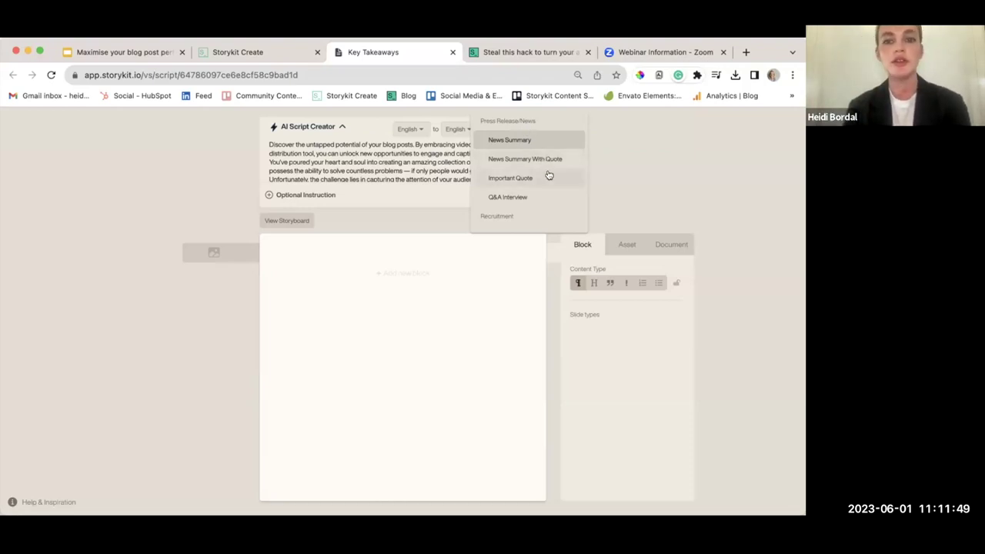
pyautogui.scroll(-1, 547, 175)
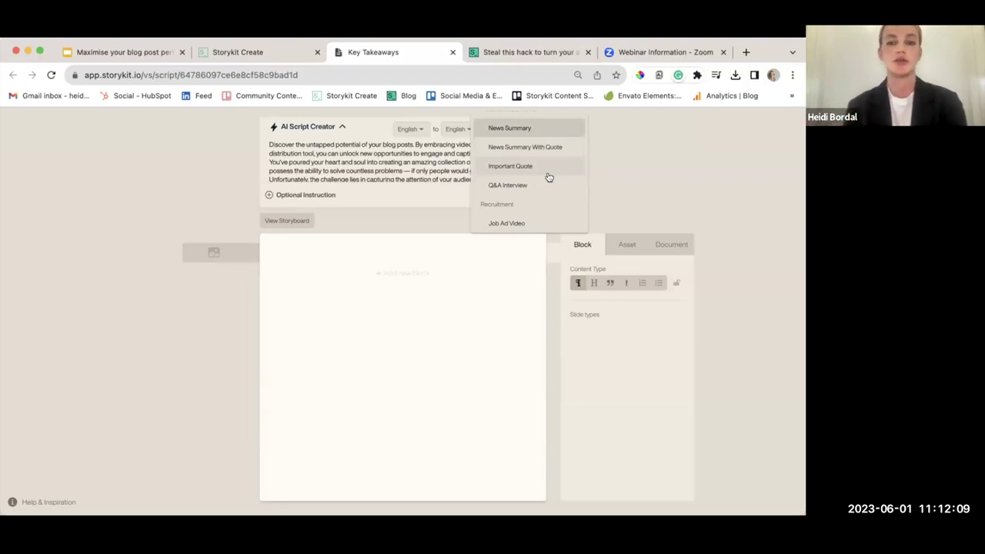
# Step: Browse the script templates and choose Three Takeaways
pyautogui.scroll(-1, 548, 178)
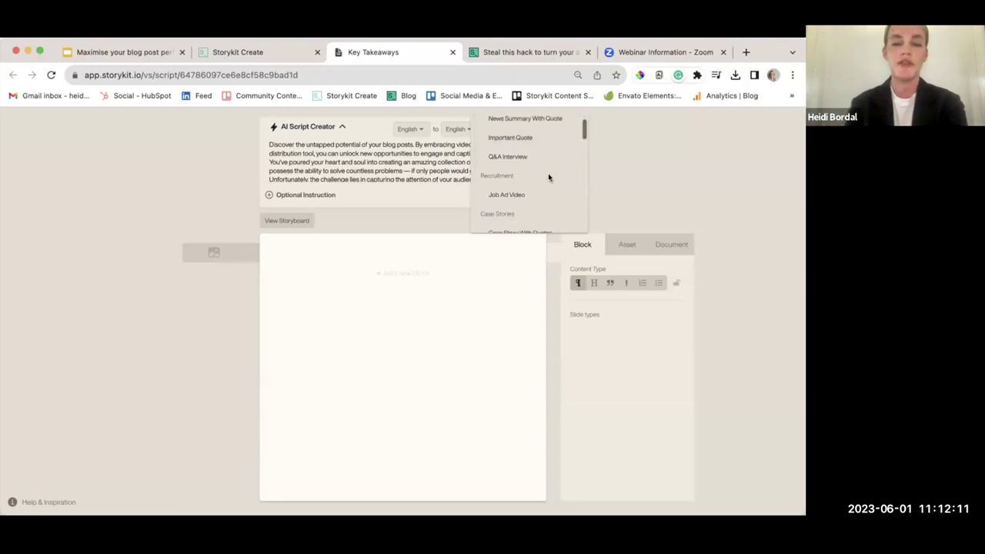
pyautogui.scroll(-1, 549, 177)
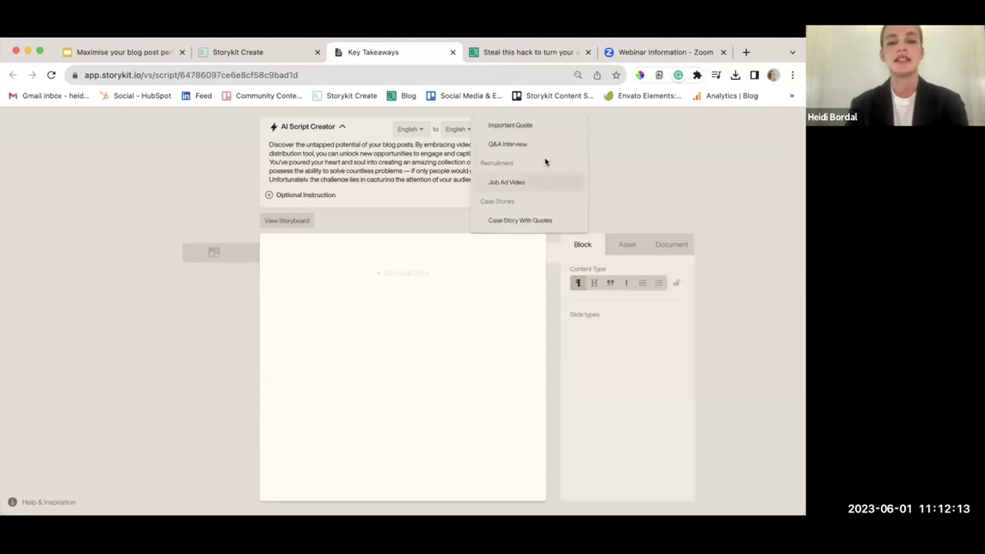
pyautogui.scroll(-3, 545, 161)
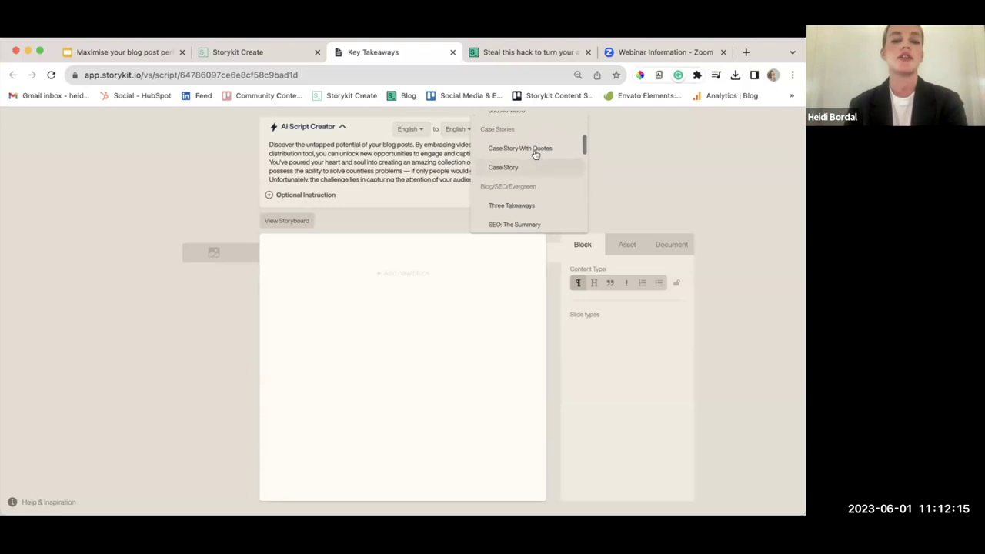
pyautogui.scroll(-1, 556, 184)
pyautogui.scroll(-2, 556, 185)
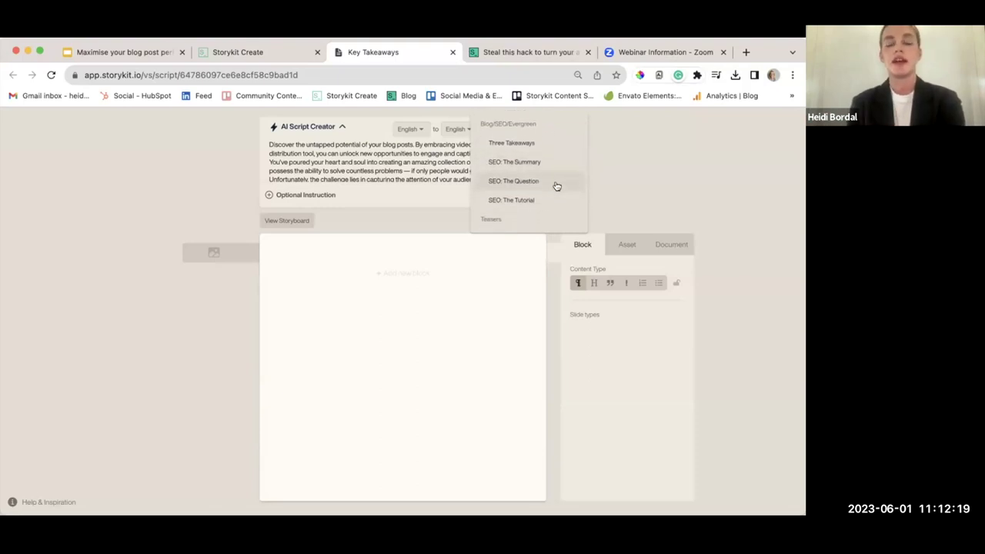
pyautogui.scroll(-2, 556, 162)
pyautogui.scroll(-7, 556, 161)
pyautogui.scroll(-1, 556, 161)
pyautogui.scroll(-1, 545, 182)
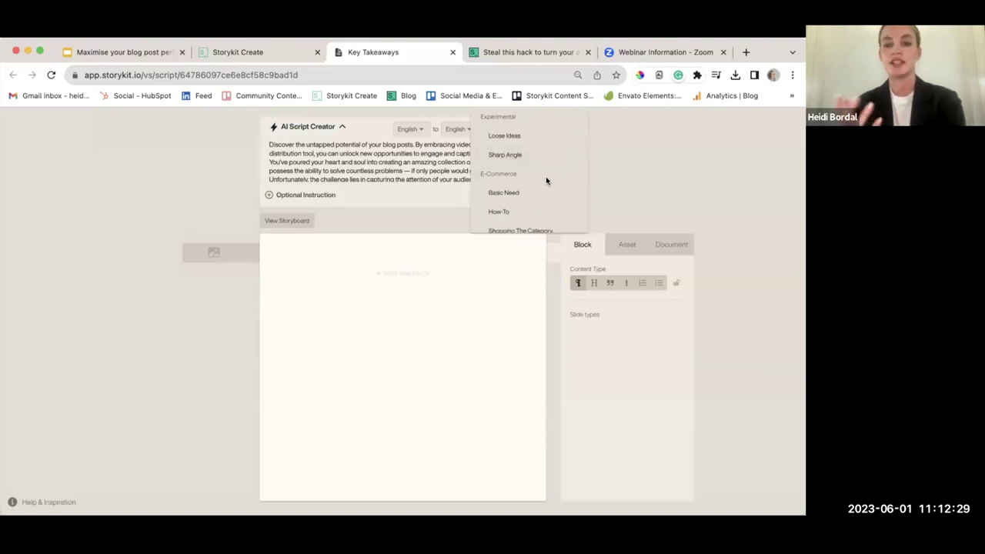
pyautogui.scroll(-1, 545, 180)
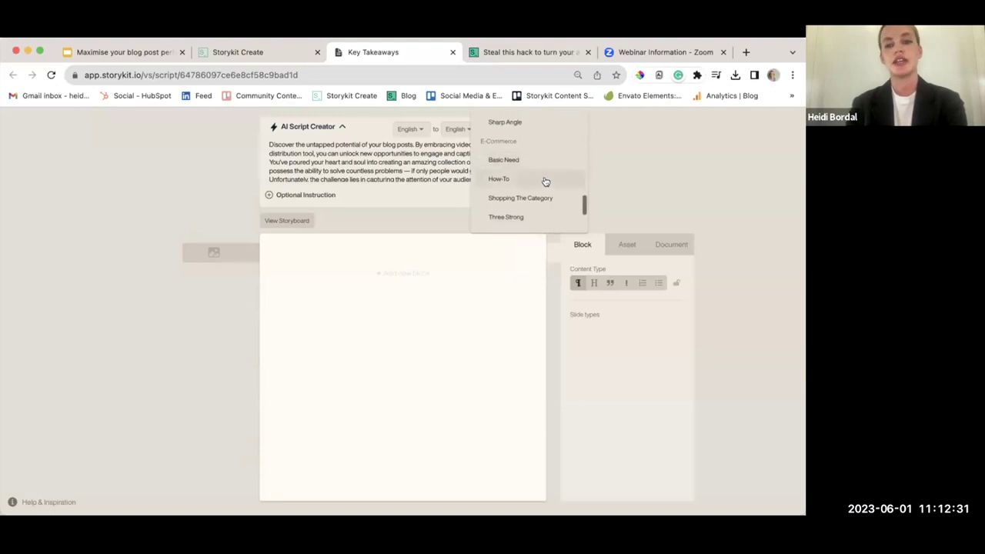
pyautogui.scroll(-2, 545, 181)
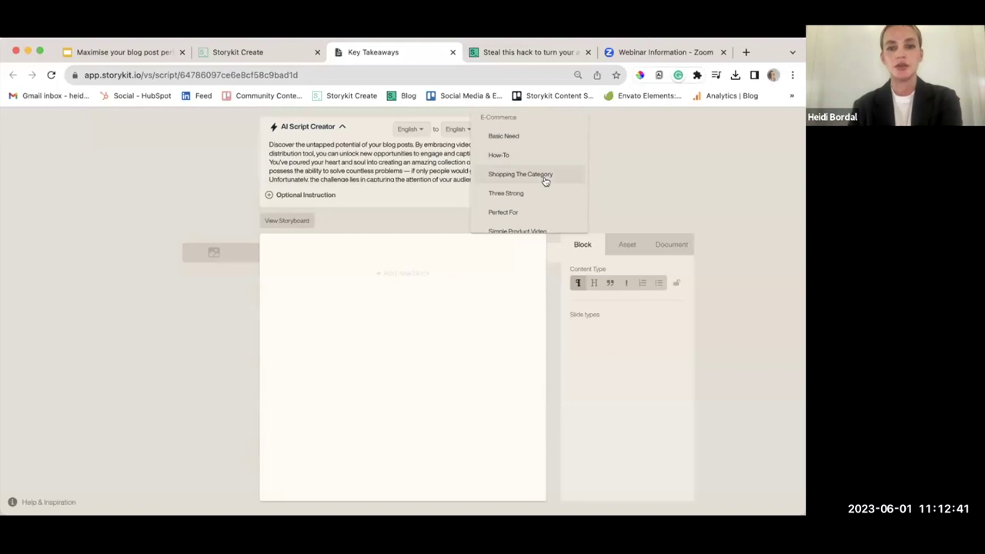
pyautogui.scroll(-5, 544, 181)
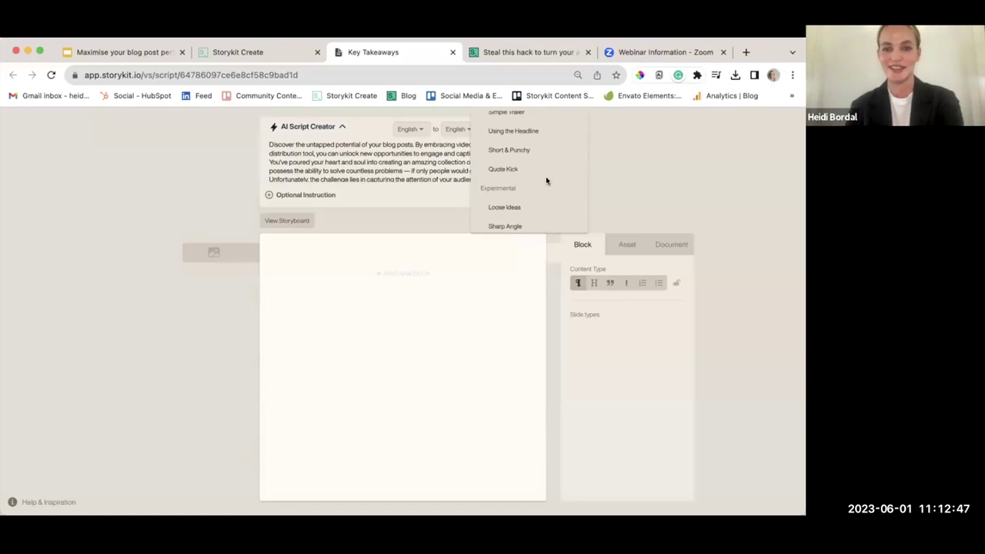
pyautogui.scroll(2, 546, 181)
pyautogui.scroll(6, 545, 182)
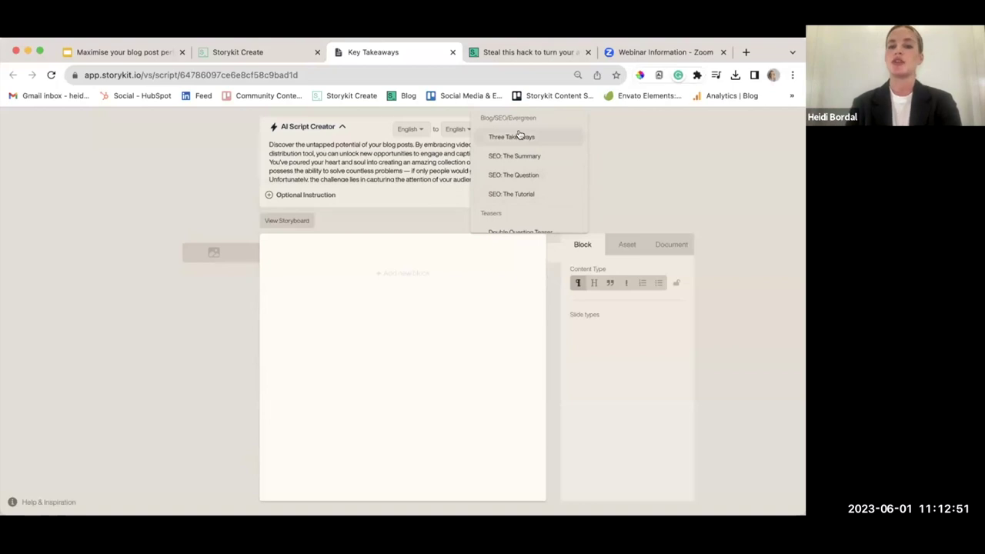
pyautogui.click(516, 136)
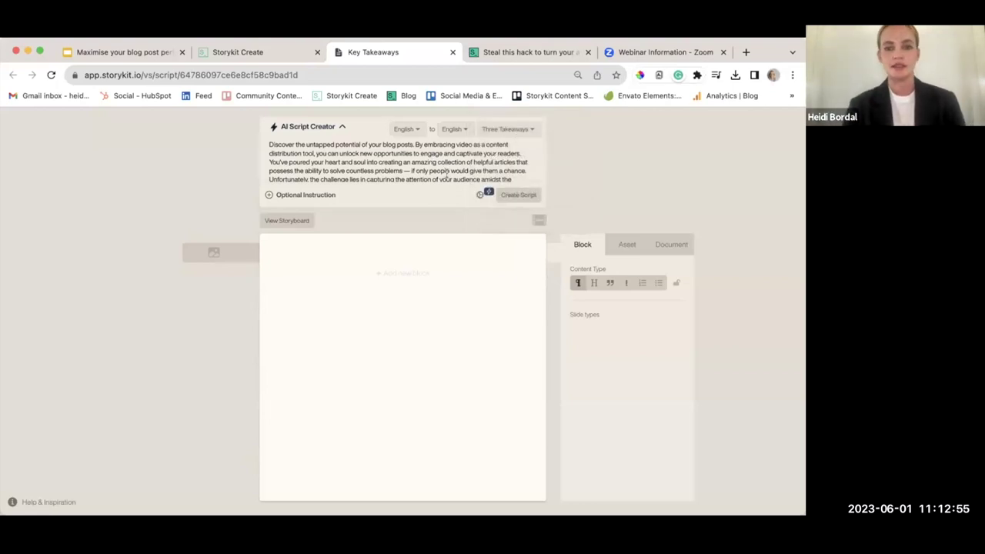
# Step: Check the video length options, add an optional instruction field, and generate the script
pyautogui.click(479, 194)
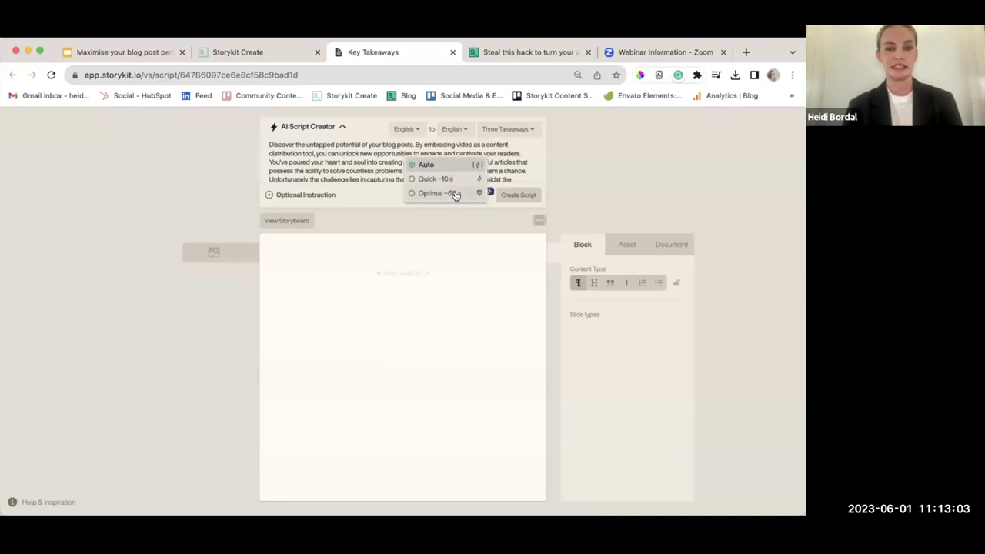
pyautogui.click(367, 161)
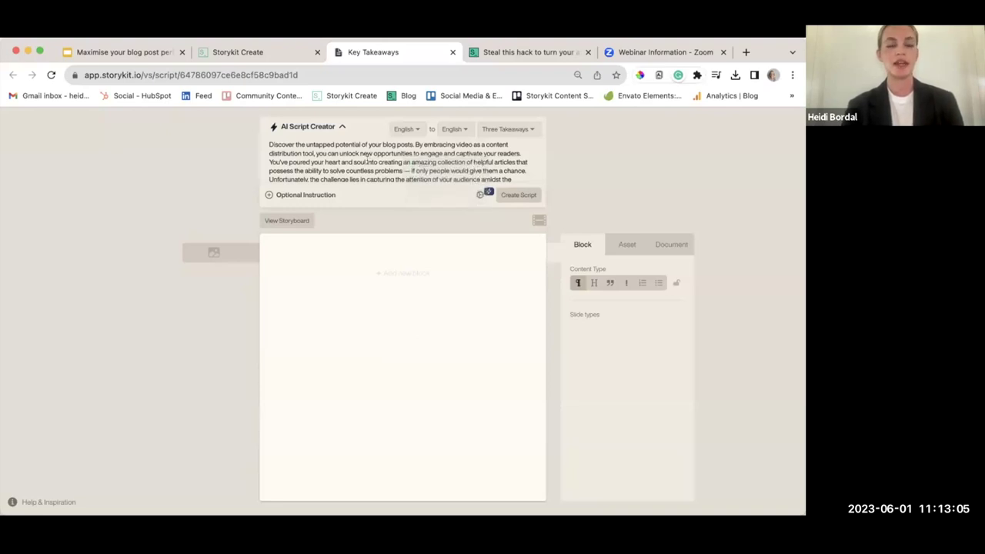
pyautogui.click(313, 196)
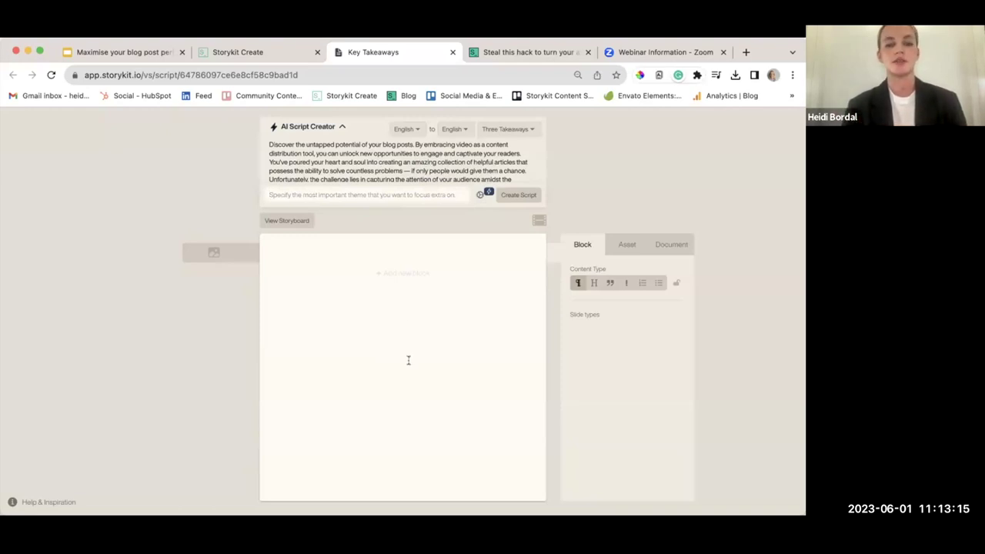
pyautogui.click(508, 197)
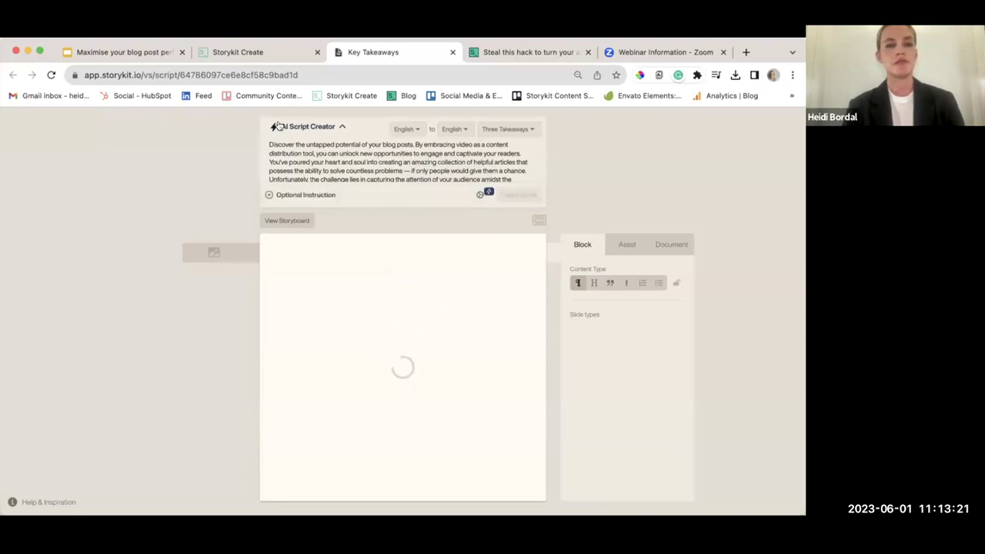
pyautogui.click(525, 53)
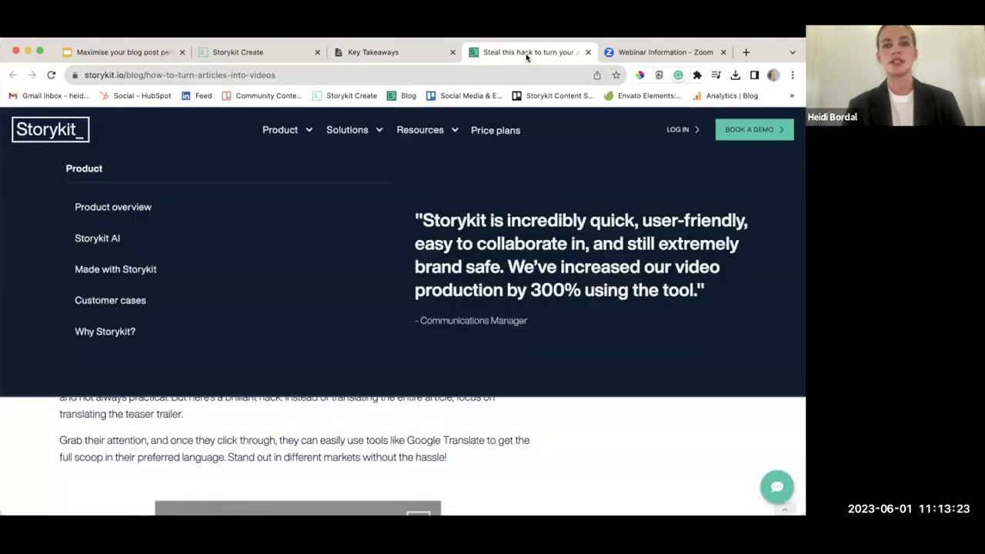
pyautogui.scroll(3, 497, 306)
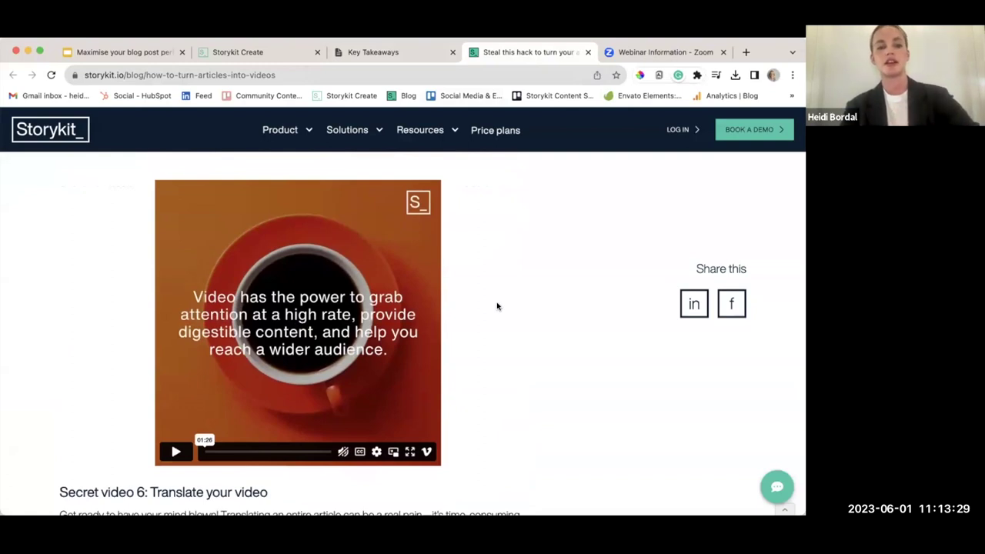
pyautogui.scroll(5, 497, 306)
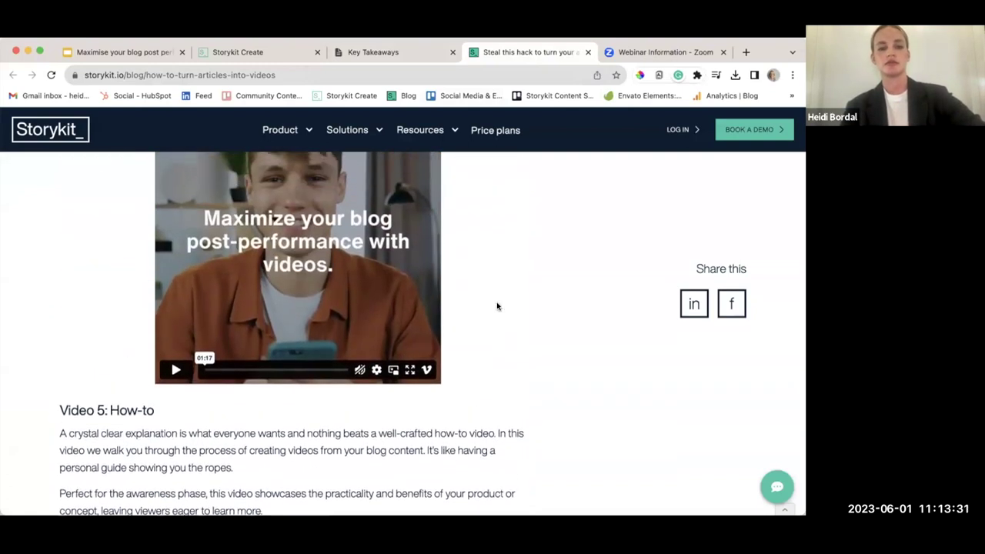
pyautogui.scroll(3, 497, 306)
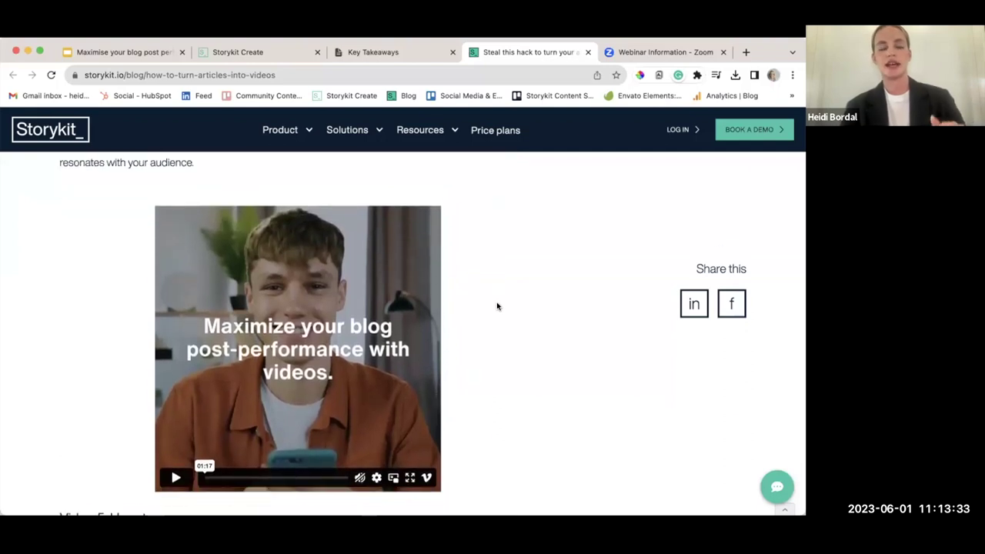
pyautogui.scroll(5, 497, 306)
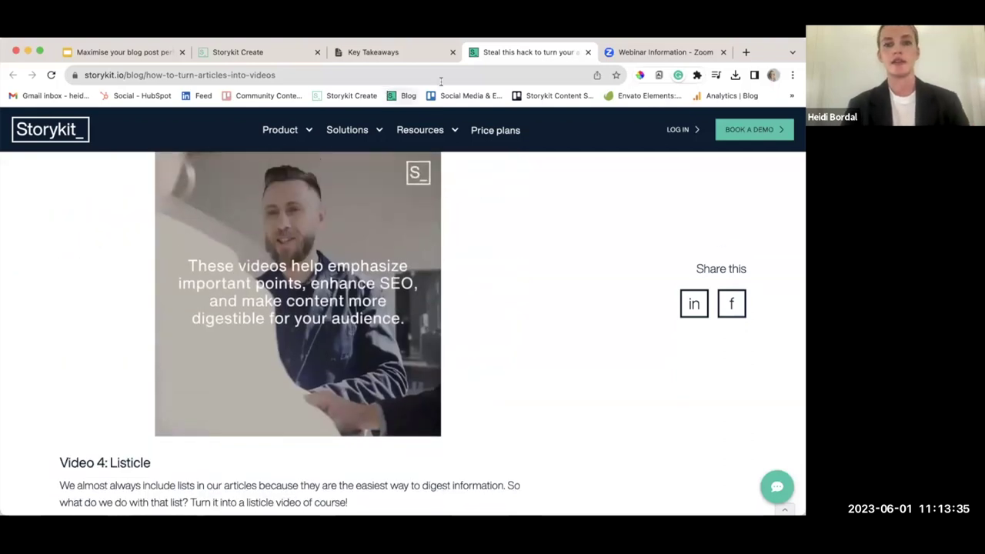
pyautogui.click(374, 54)
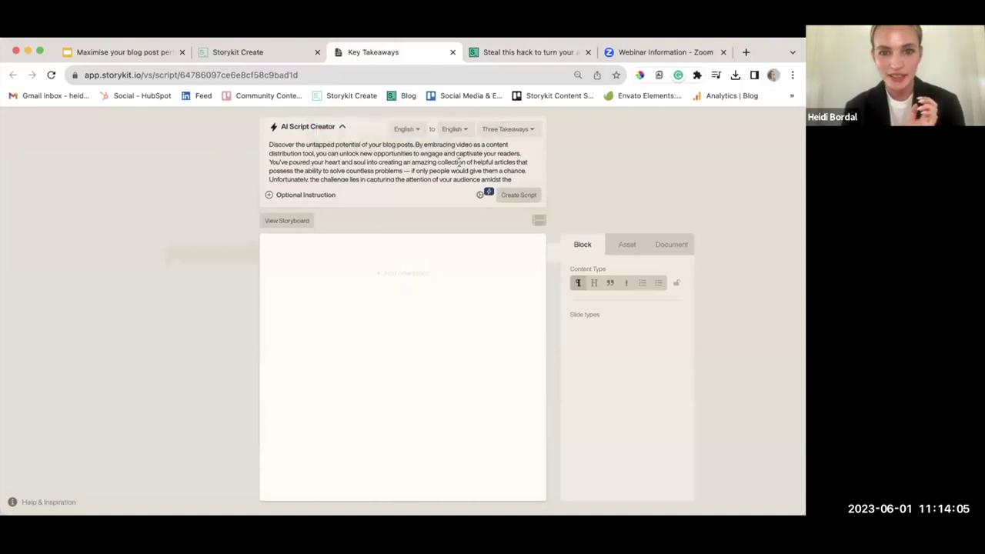
# Step: Retry generating the Three Takeaways script from the pasted blog text
pyautogui.scroll(-4, 459, 160)
pyautogui.scroll(-8, 458, 160)
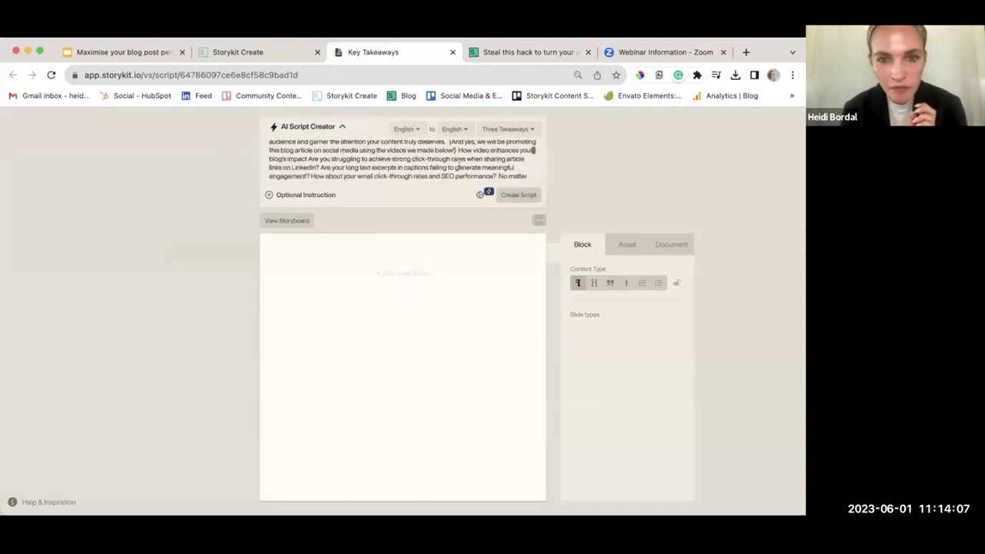
pyautogui.scroll(10, 458, 160)
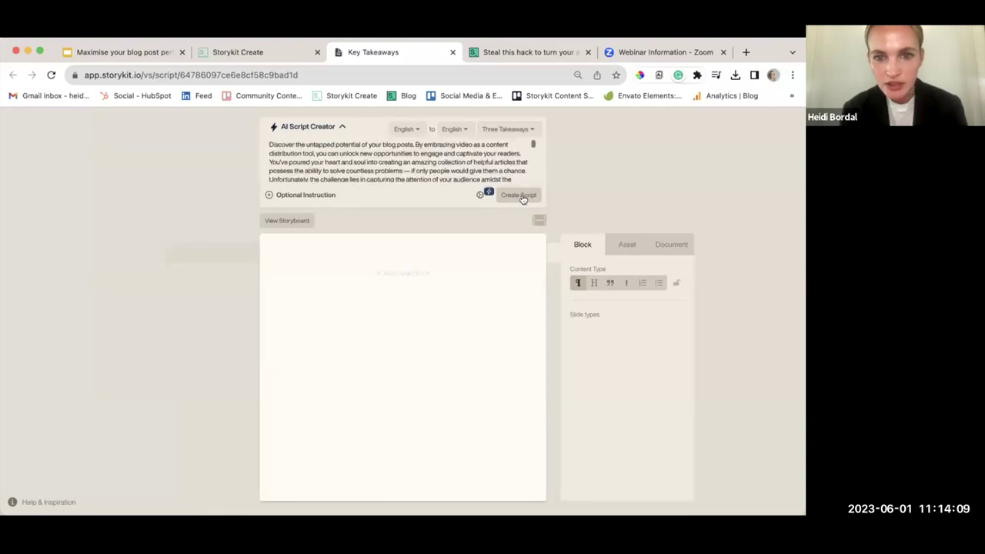
pyautogui.click(520, 194)
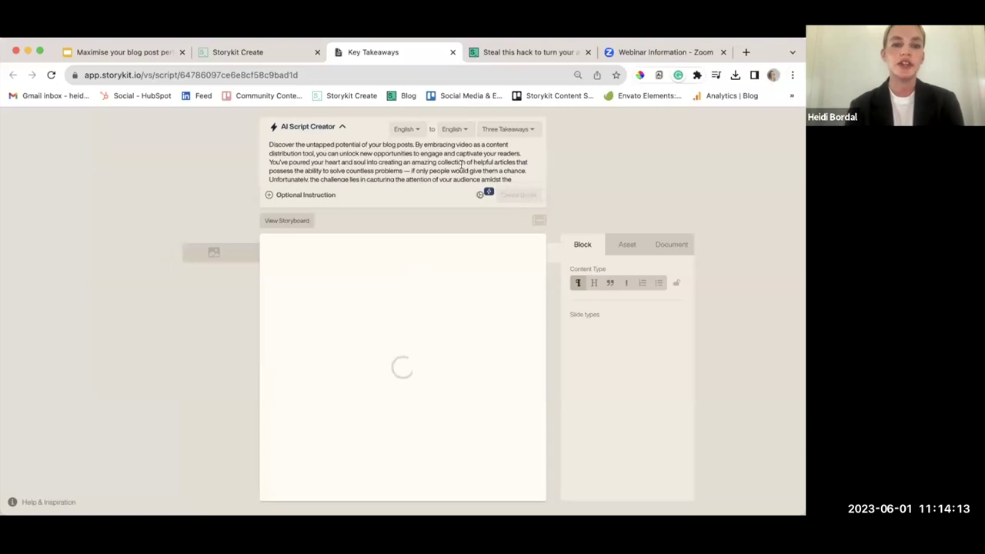
# Step: Check the source language list and leave the translation set to English to English
pyautogui.click(410, 131)
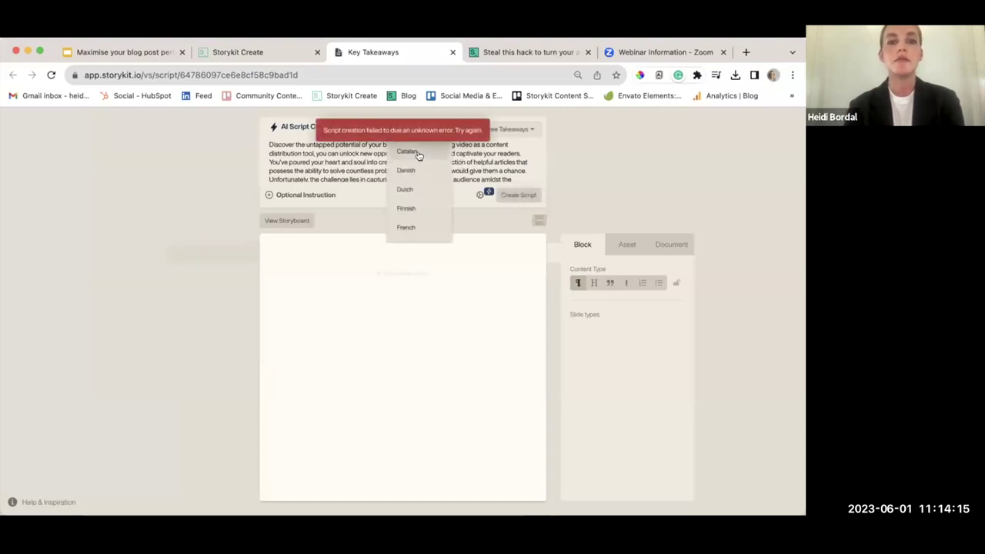
pyautogui.scroll(-3, 418, 156)
pyautogui.scroll(-3, 418, 155)
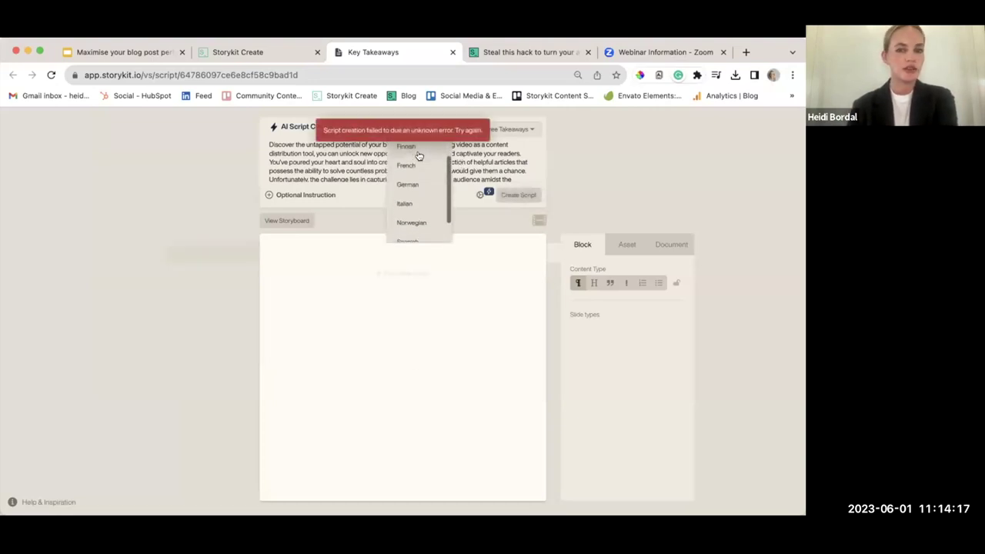
pyautogui.scroll(5, 419, 180)
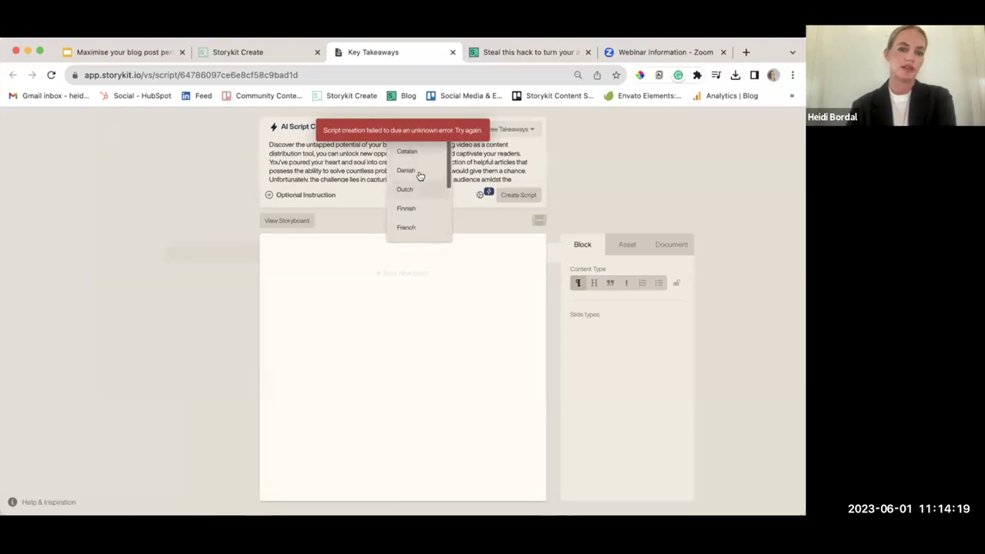
pyautogui.click(470, 178)
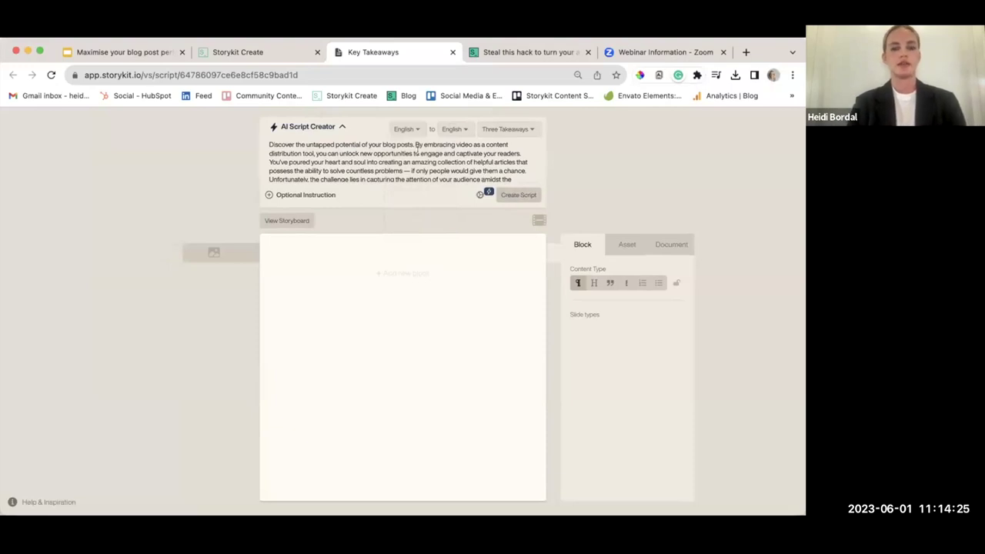
# Step: Reload the script page with Cmd+R and expand the AI Script Creator showing the blog text
pyautogui.press('super+r')
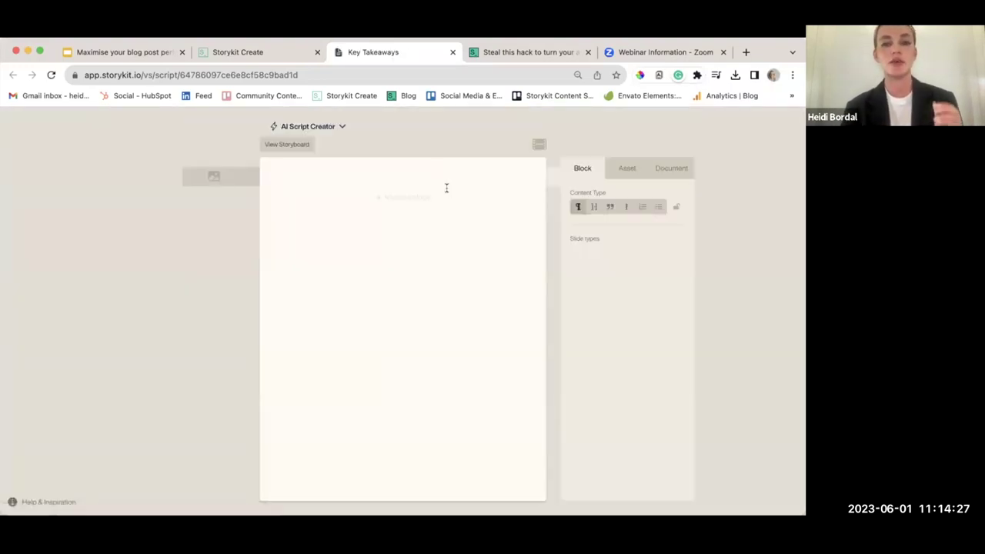
pyautogui.click(341, 126)
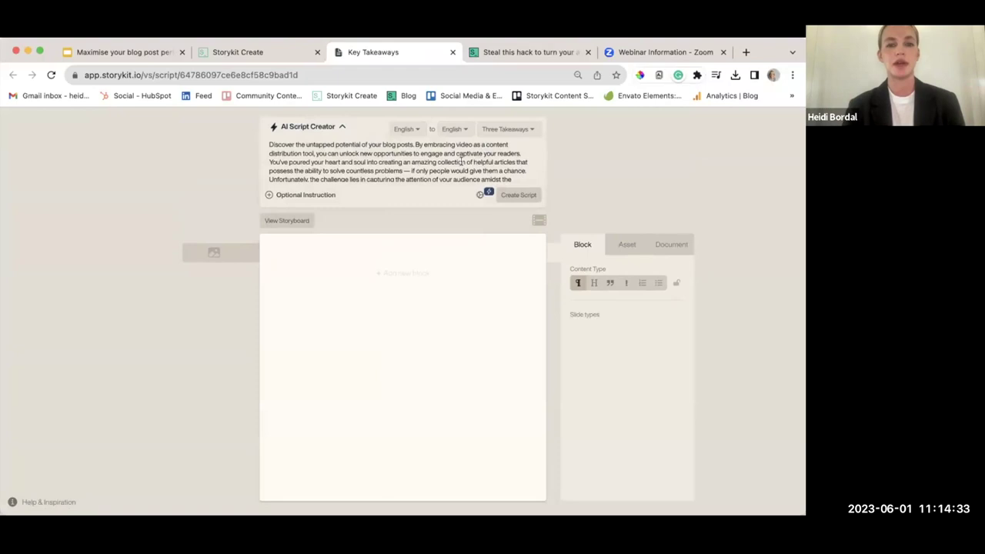
pyautogui.scroll(-1, 484, 163)
pyautogui.scroll(1, 483, 164)
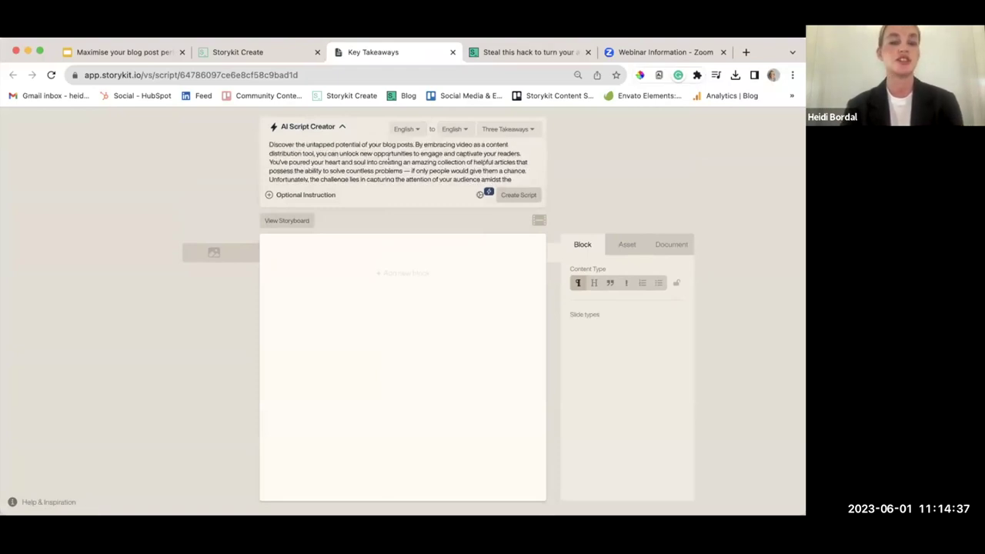
pyautogui.scroll(-1, 388, 160)
pyautogui.scroll(1, 388, 159)
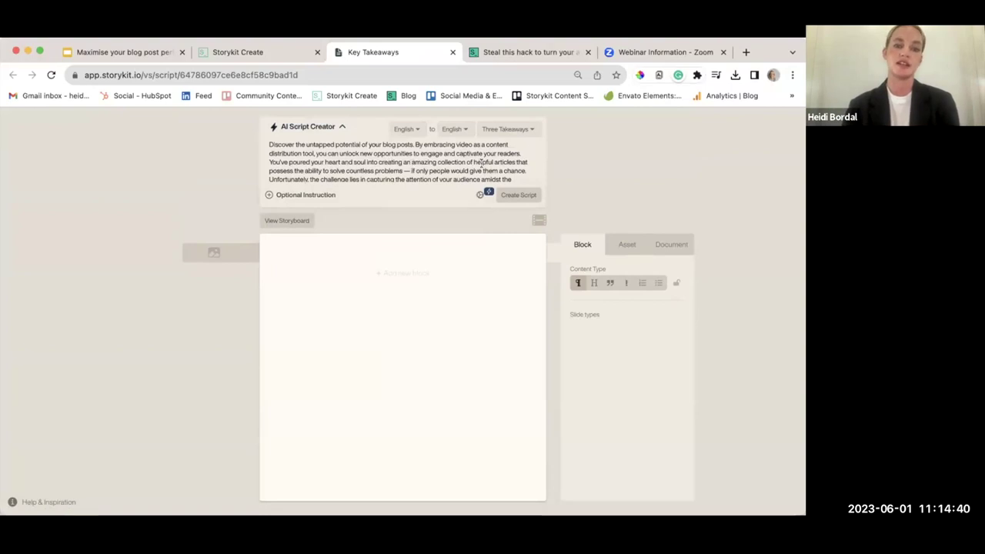
# Step: Create the script, headed 'Unlock Your Blog's Potential With Video!' with sections like 'Maximize Impact!'
pyautogui.click(520, 200)
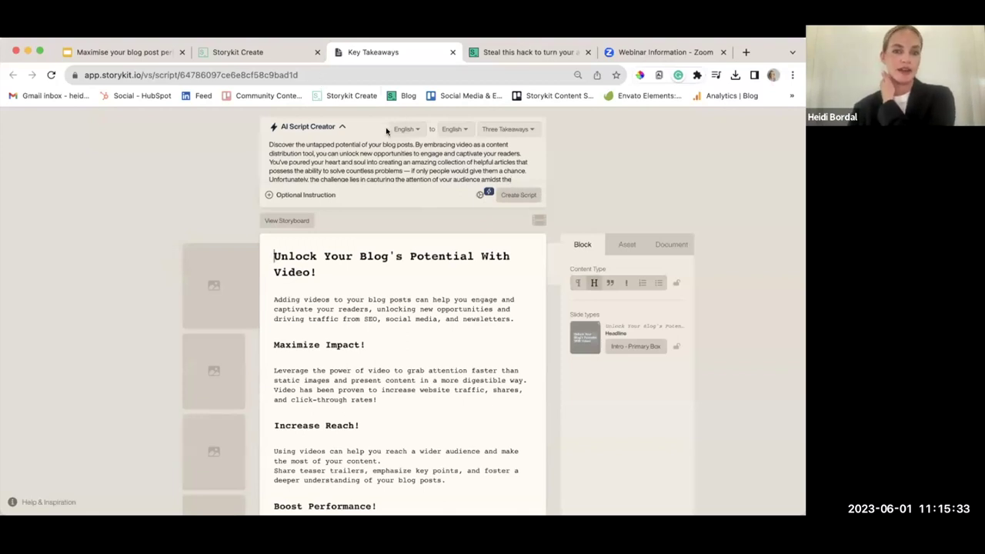
# Step: Check the target language list and leave it set to English
pyautogui.click(445, 131)
pyautogui.scroll(-3, 471, 188)
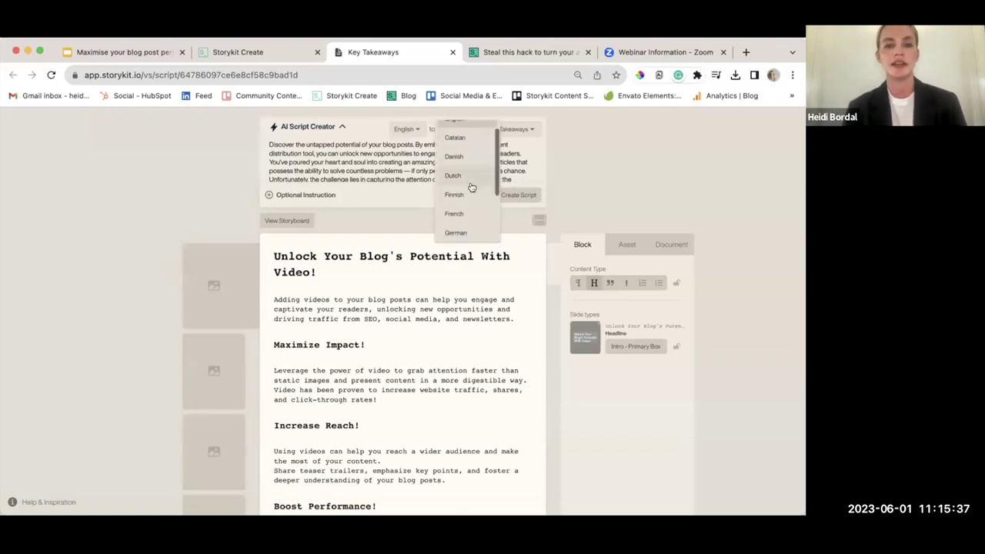
pyautogui.scroll(-2, 471, 188)
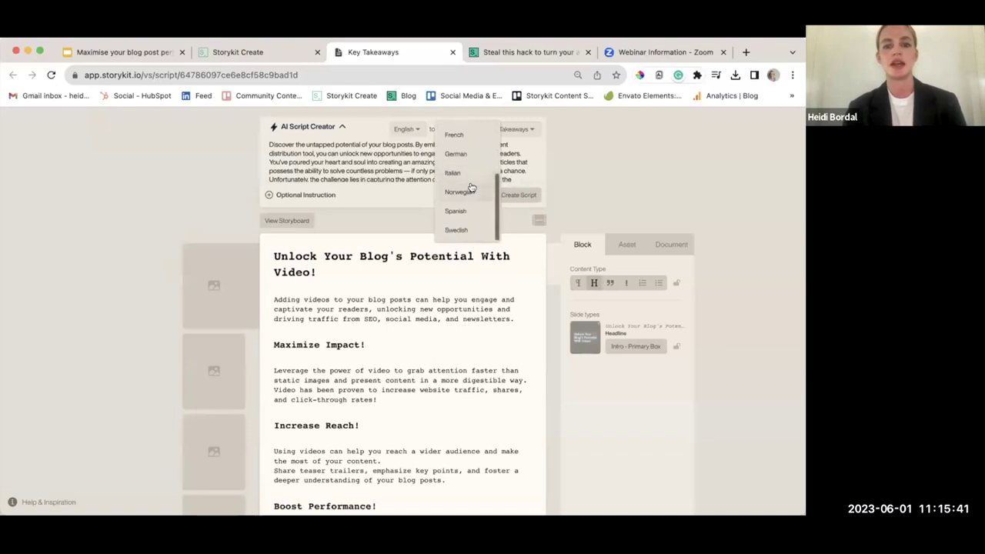
pyautogui.click(412, 162)
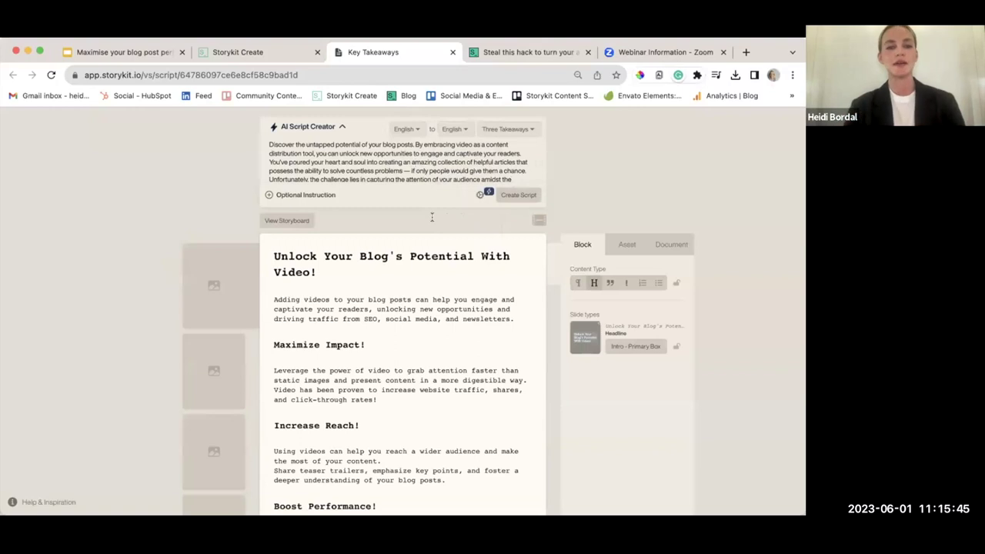
# Step: Scroll through the generated script from the headline to 'Start using video today!'
pyautogui.scroll(-1, 456, 290)
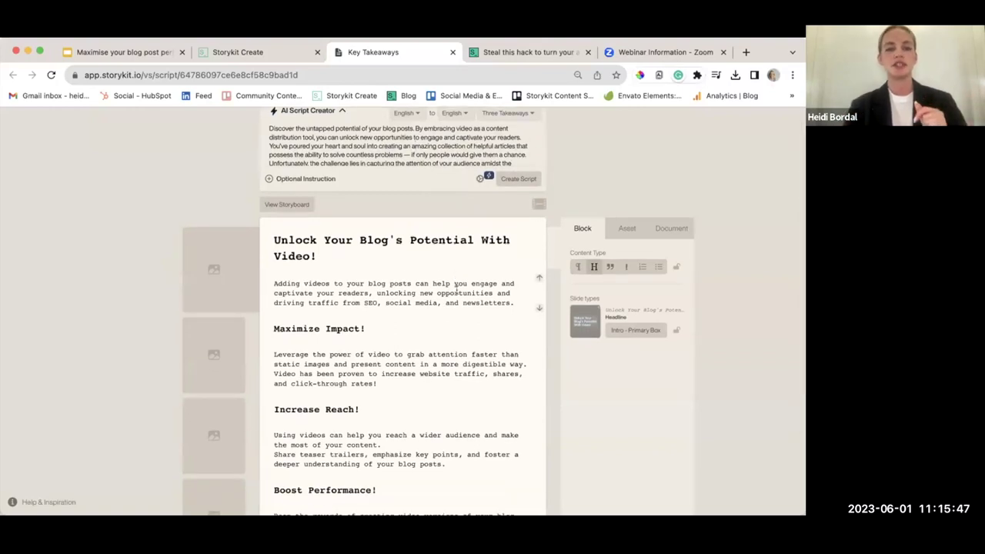
pyautogui.scroll(1, 456, 290)
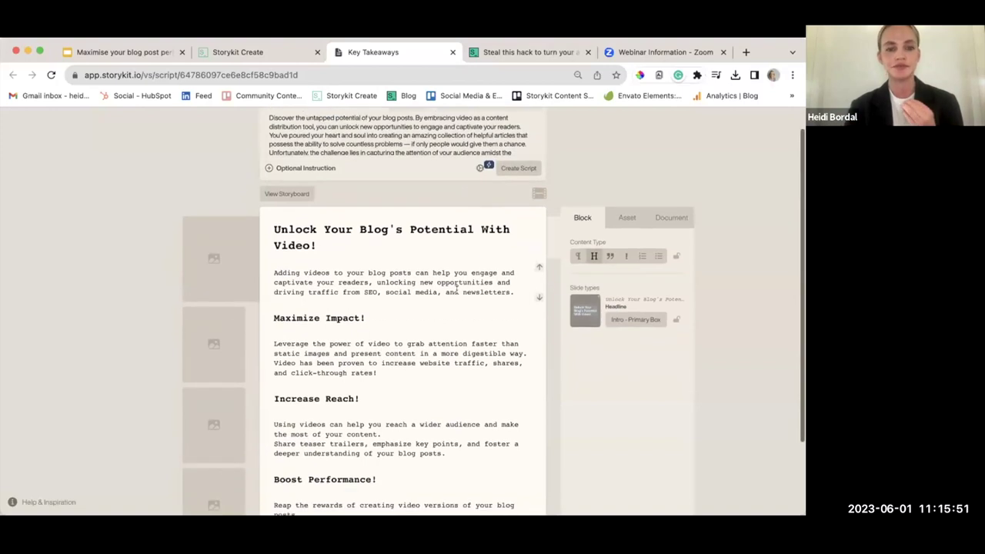
pyautogui.scroll(-1, 457, 288)
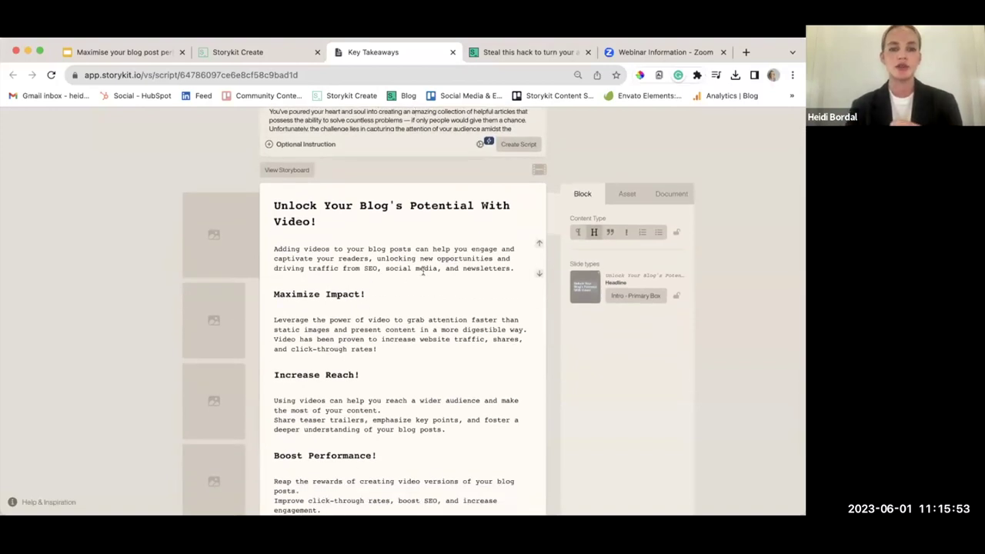
pyautogui.scroll(-1, 460, 254)
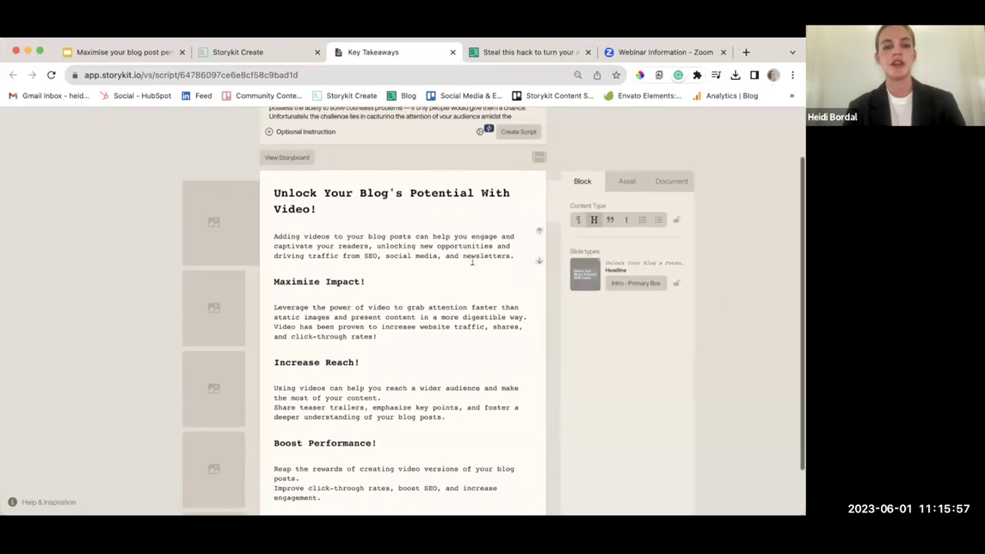
pyautogui.scroll(-1, 471, 231)
pyautogui.scroll(-2, 472, 260)
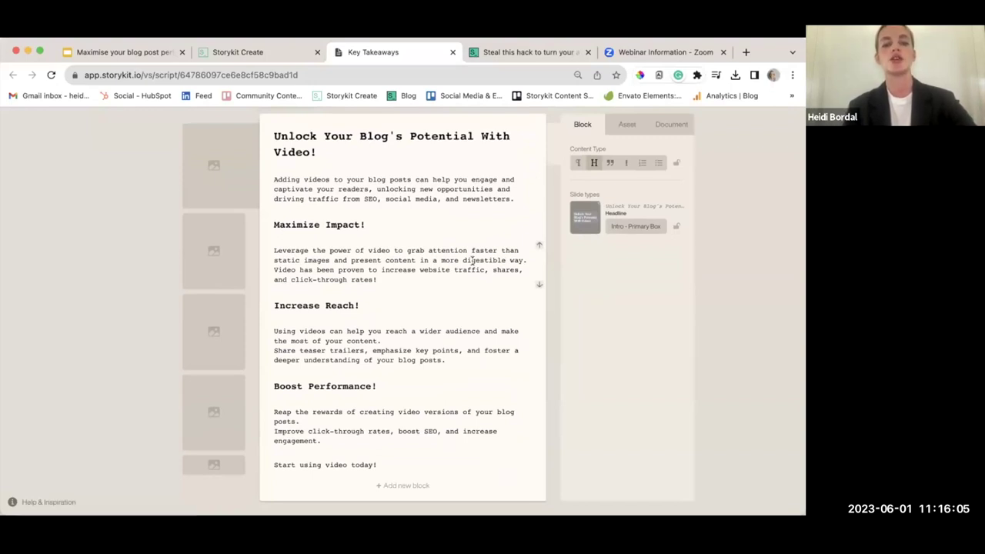
pyautogui.scroll(1, 471, 261)
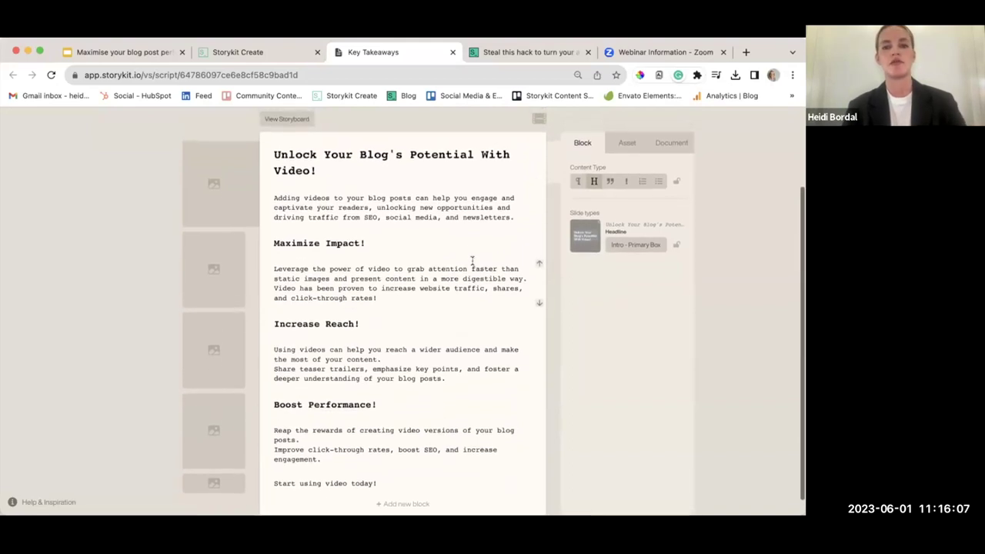
pyautogui.scroll(1, 472, 261)
pyautogui.click(538, 134)
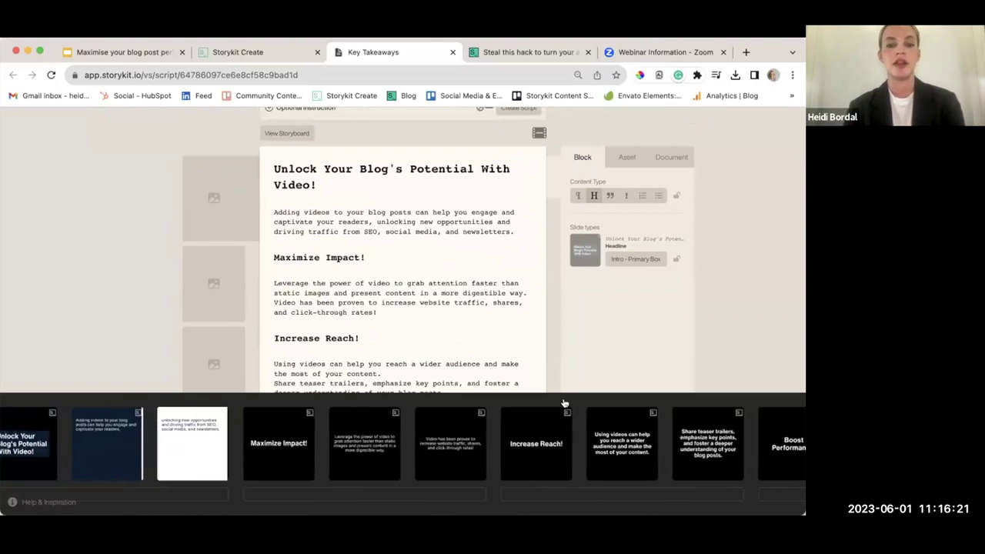
pyautogui.click(462, 259)
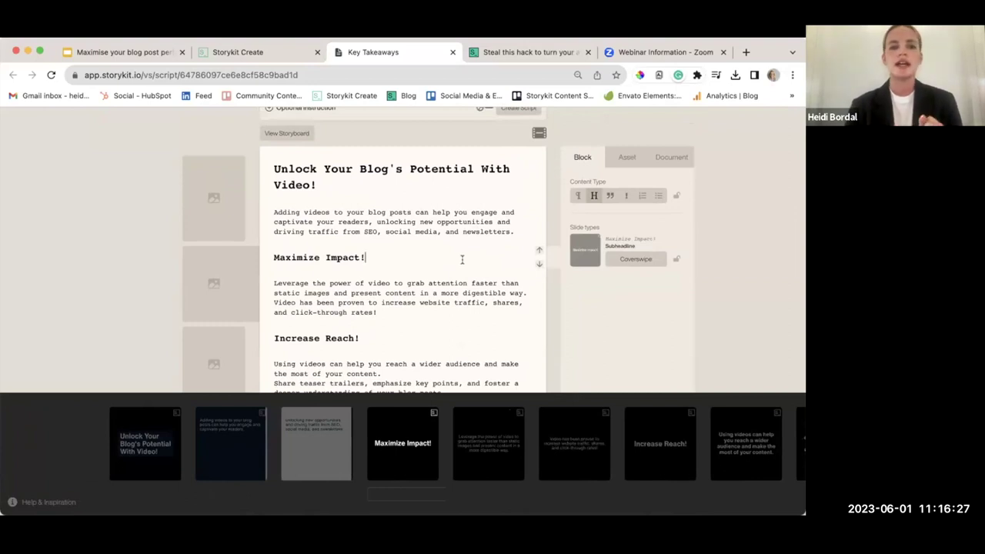
# Step: Remove the exclamation mark from the title 'Unlock Your Blog's Potential With Video!'
pyautogui.click(370, 185)
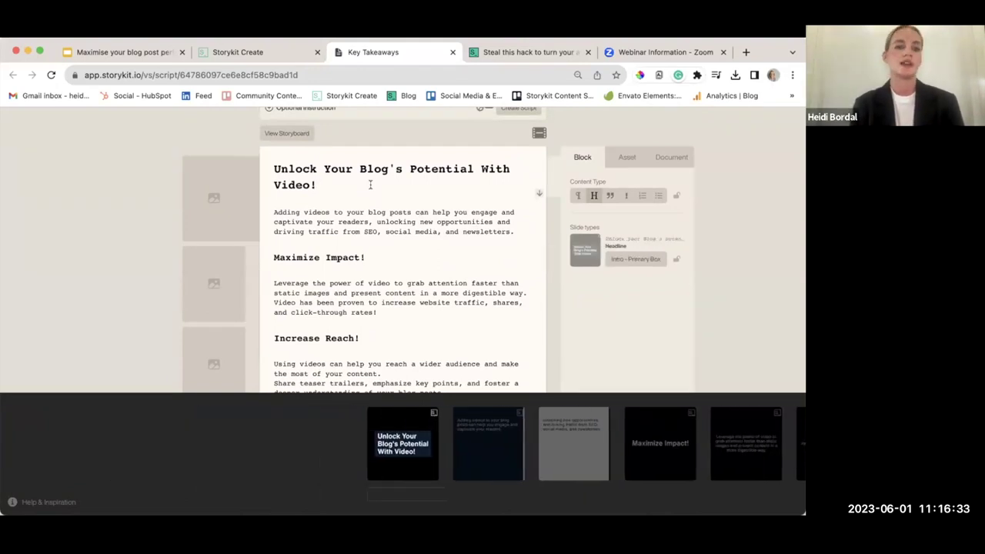
pyautogui.press('BackSpace')
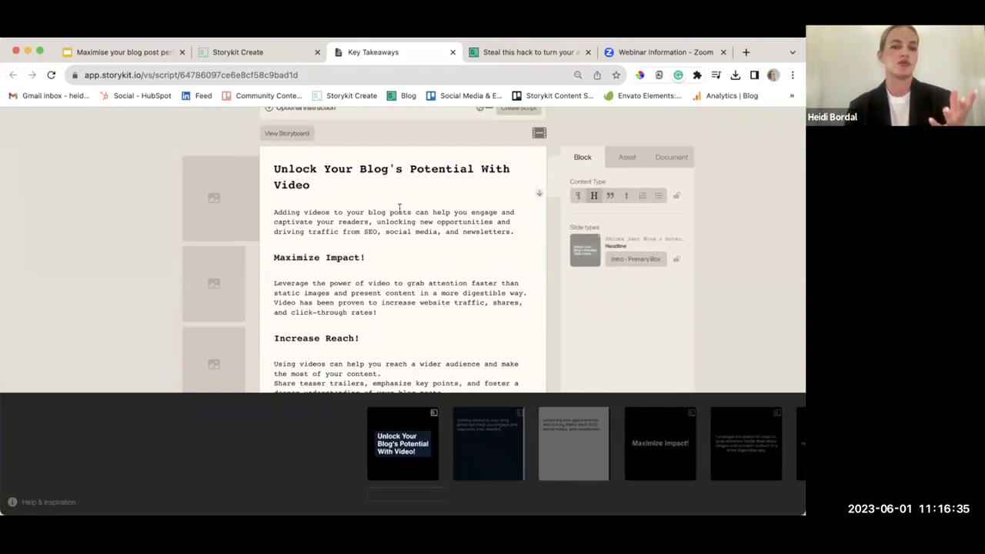
pyautogui.scroll(-1, 424, 259)
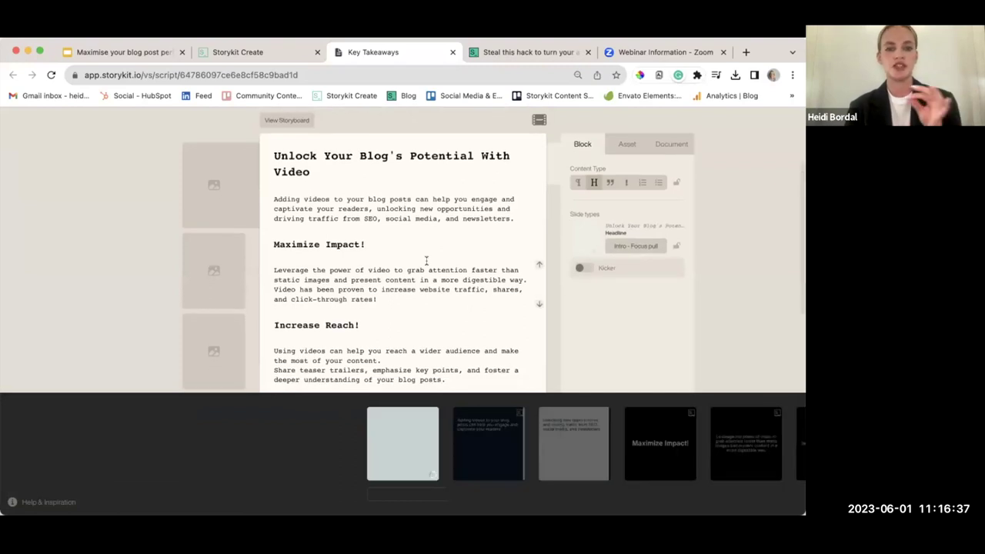
pyautogui.scroll(-1, 425, 261)
pyautogui.scroll(1, 454, 246)
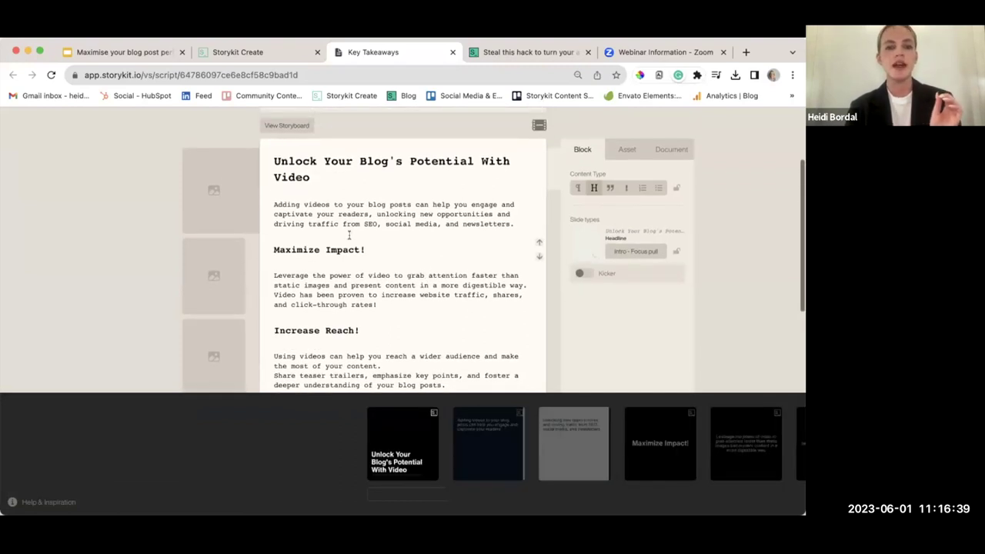
pyautogui.scroll(-2, 398, 256)
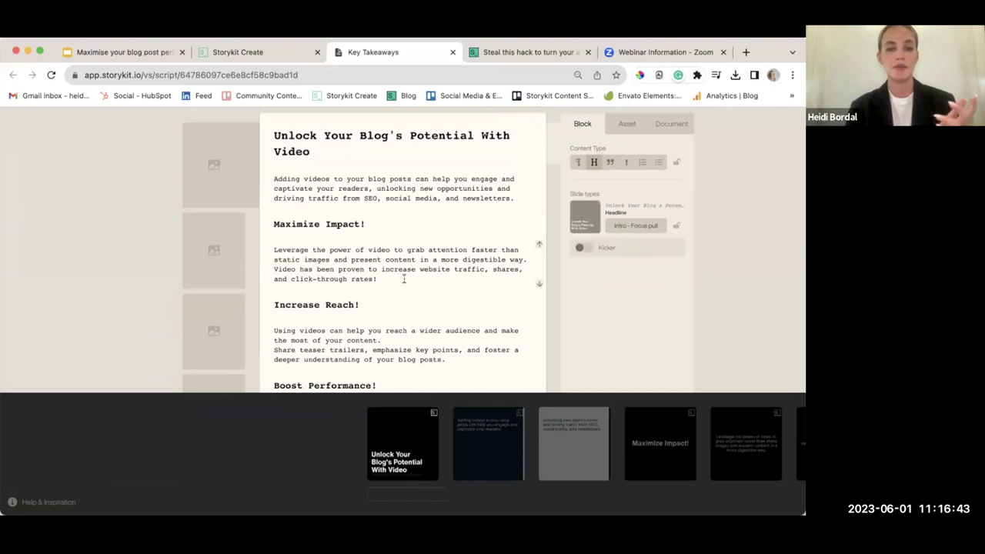
pyautogui.scroll(-10, 404, 279)
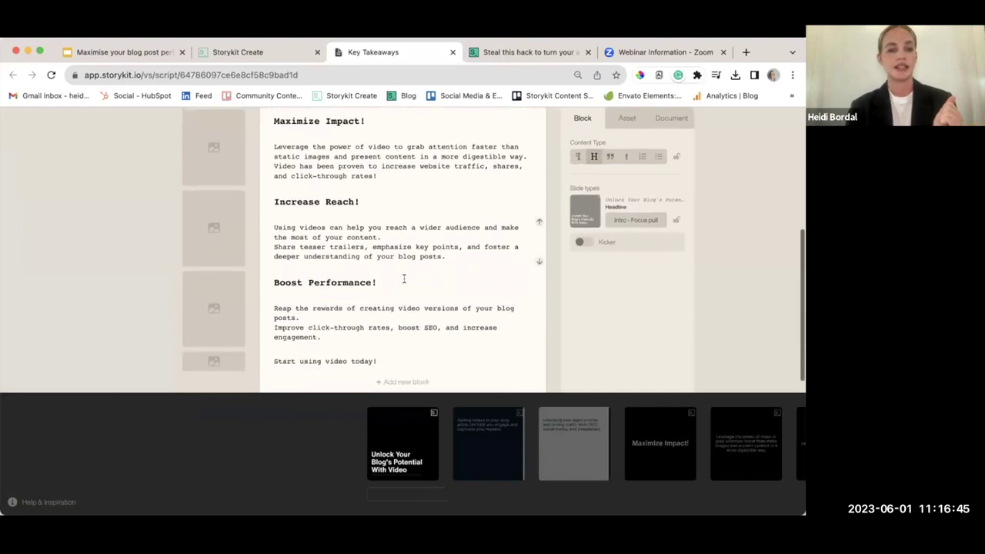
pyautogui.scroll(6, 403, 278)
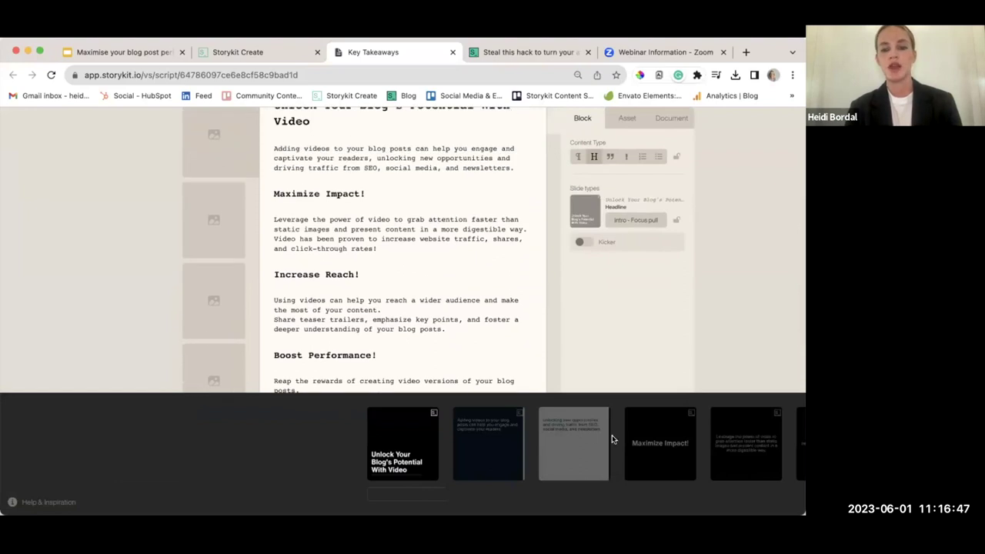
pyautogui.scroll(5, 384, 216)
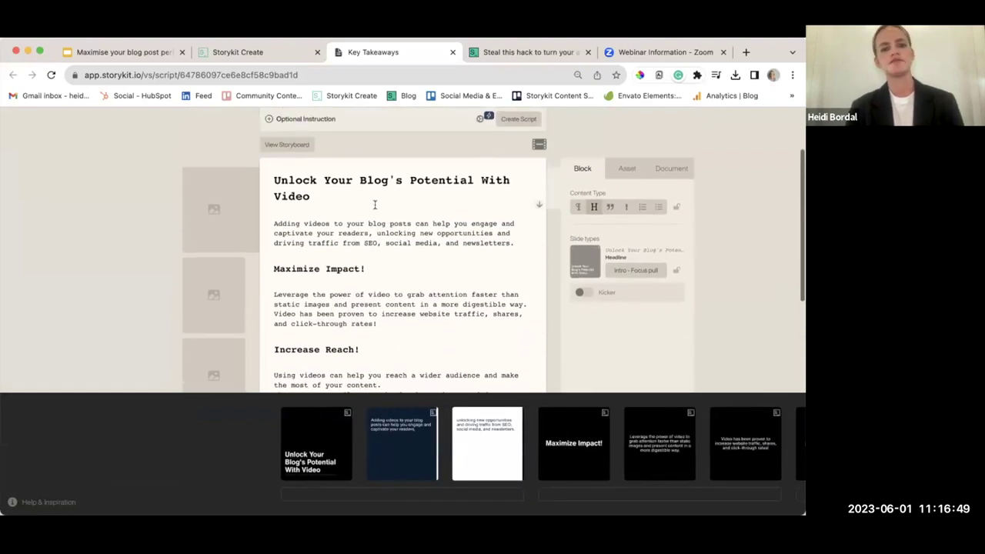
# Step: Browse the intro styles for the title slide, such as Focus pull, Border and Frame
pyautogui.click(642, 269)
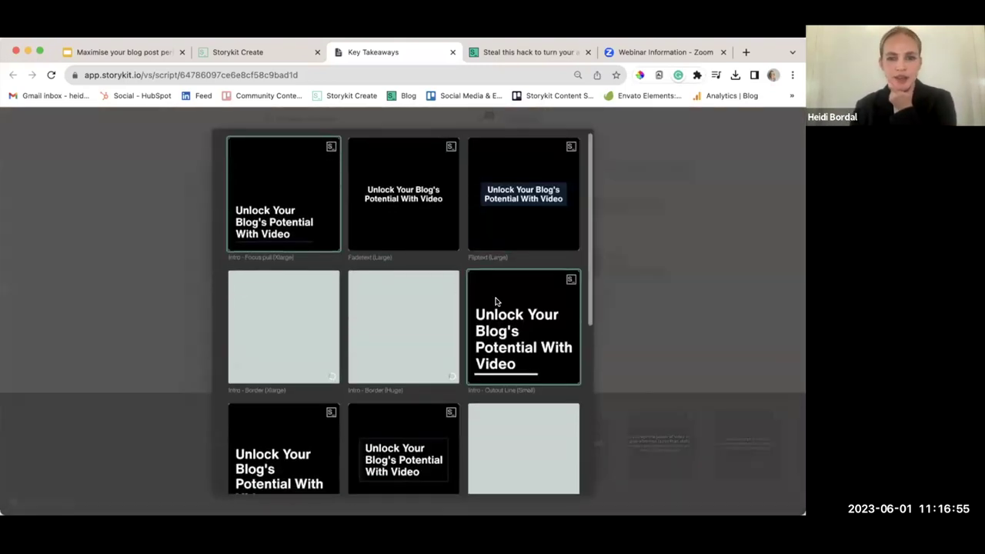
pyautogui.scroll(-2, 496, 301)
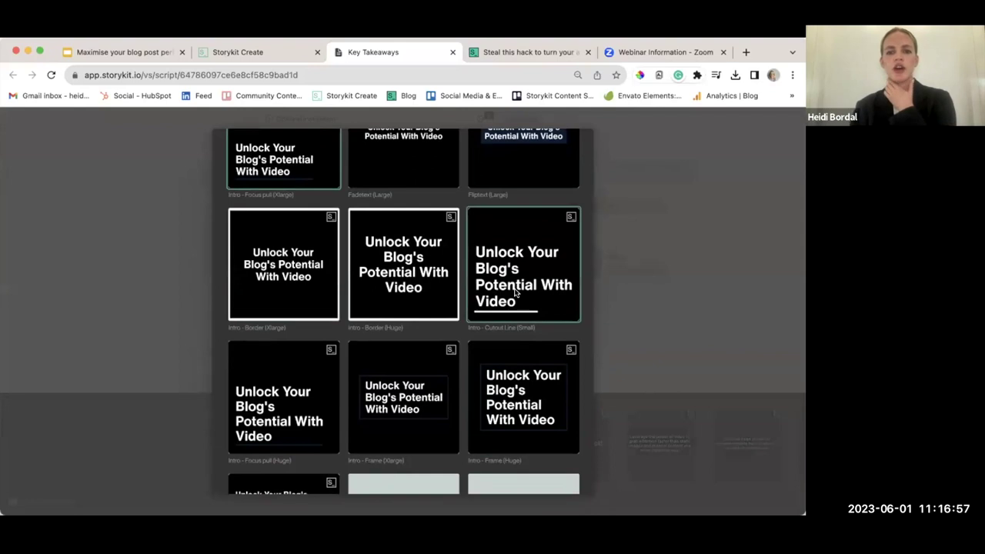
pyautogui.scroll(-3, 513, 291)
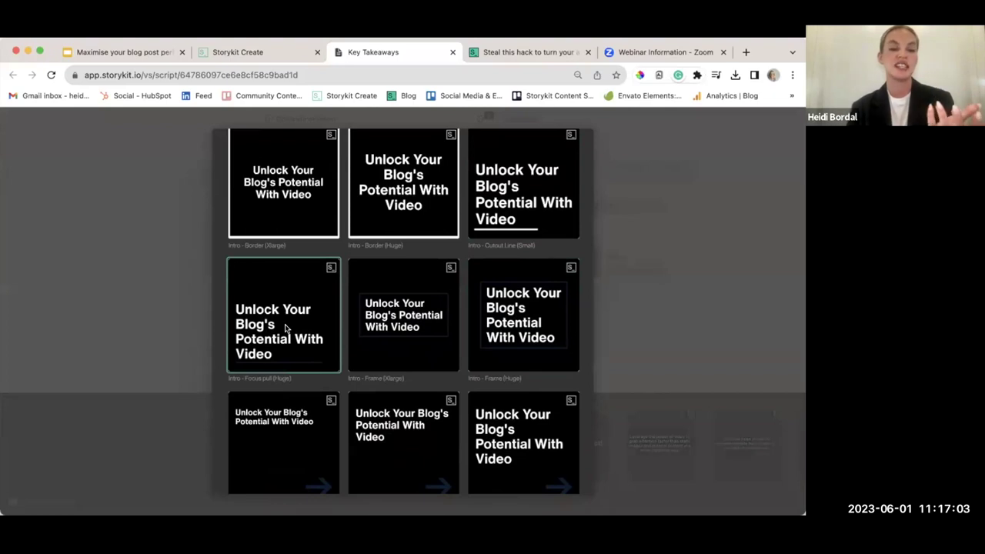
pyautogui.scroll(-3, 443, 329)
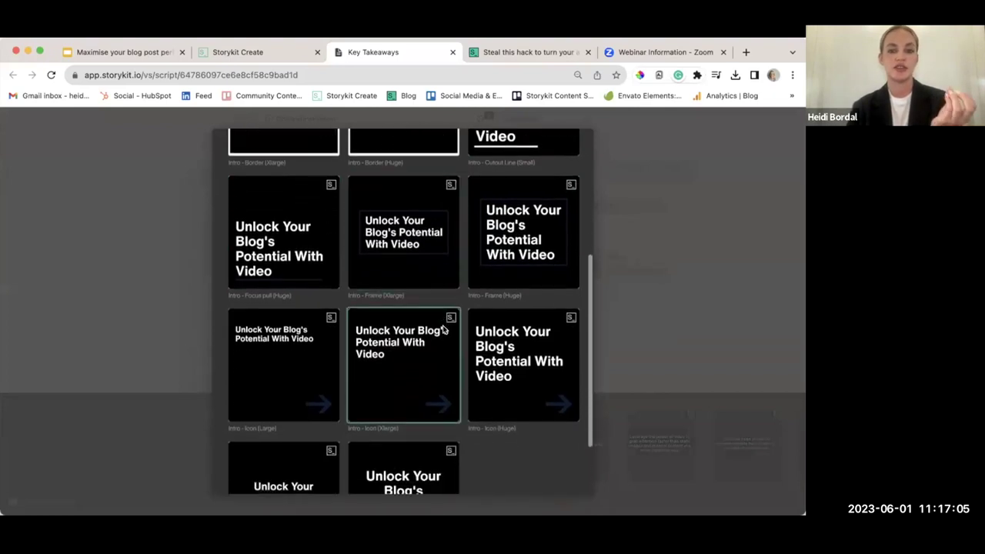
pyautogui.scroll(8, 488, 264)
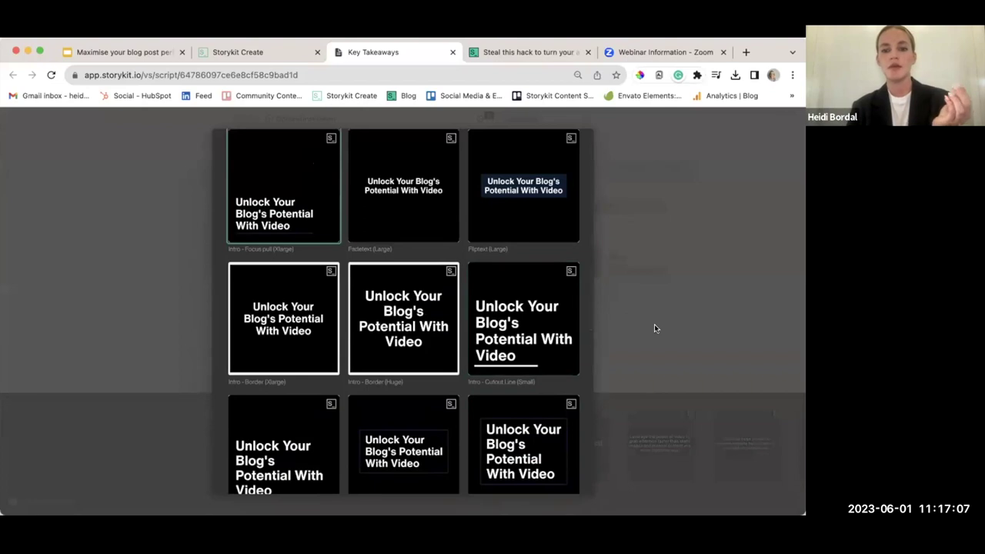
pyautogui.scroll(1, 415, 300)
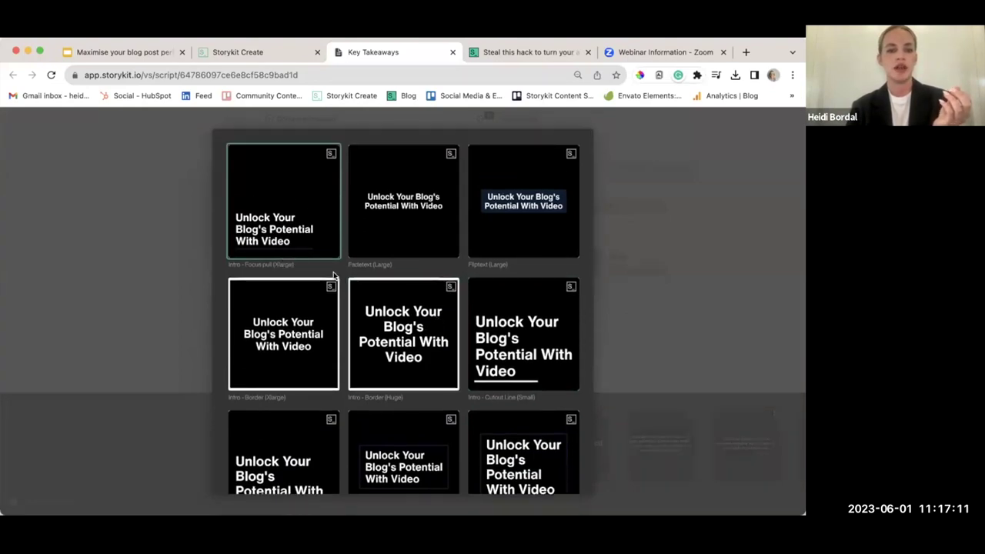
# Step: Close the style picker and preview the slides the script would produce
pyautogui.click(654, 323)
pyautogui.scroll(-5, 468, 297)
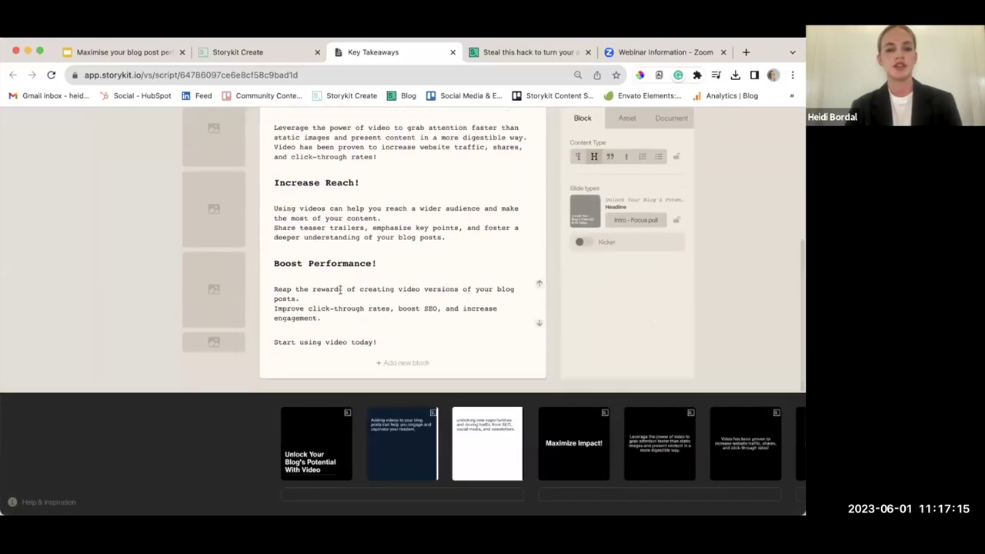
pyautogui.scroll(5, 408, 248)
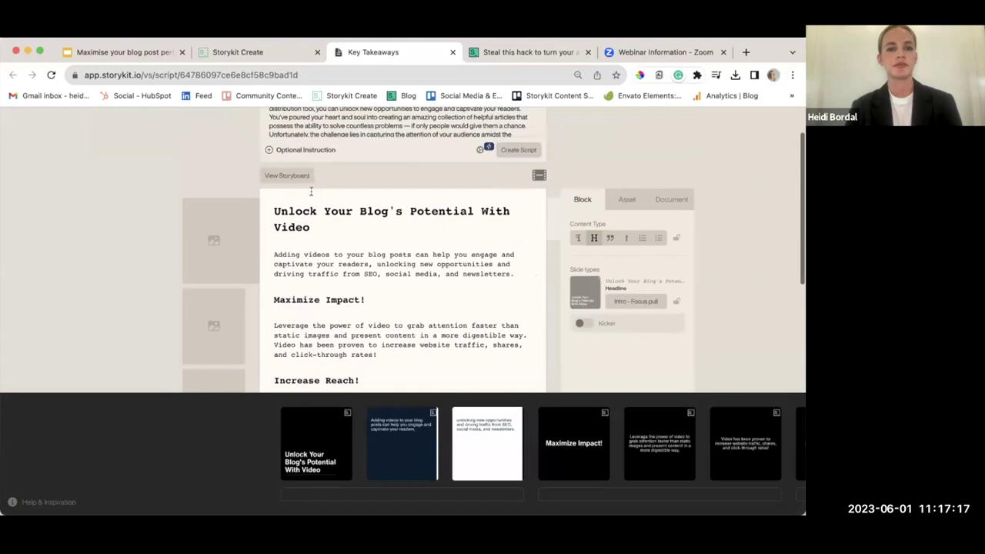
pyautogui.click(286, 174)
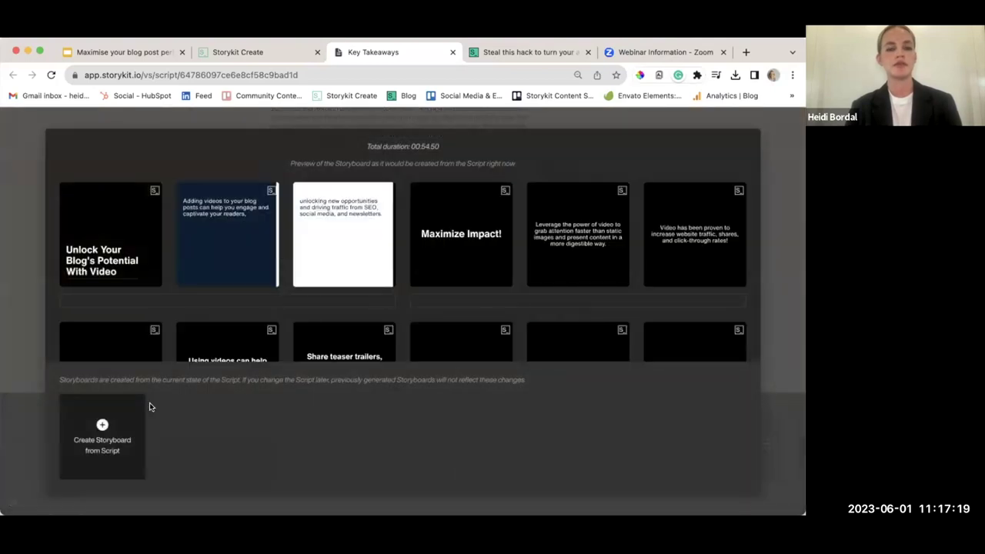
pyautogui.scroll(-2, 312, 303)
pyautogui.scroll(2, 312, 303)
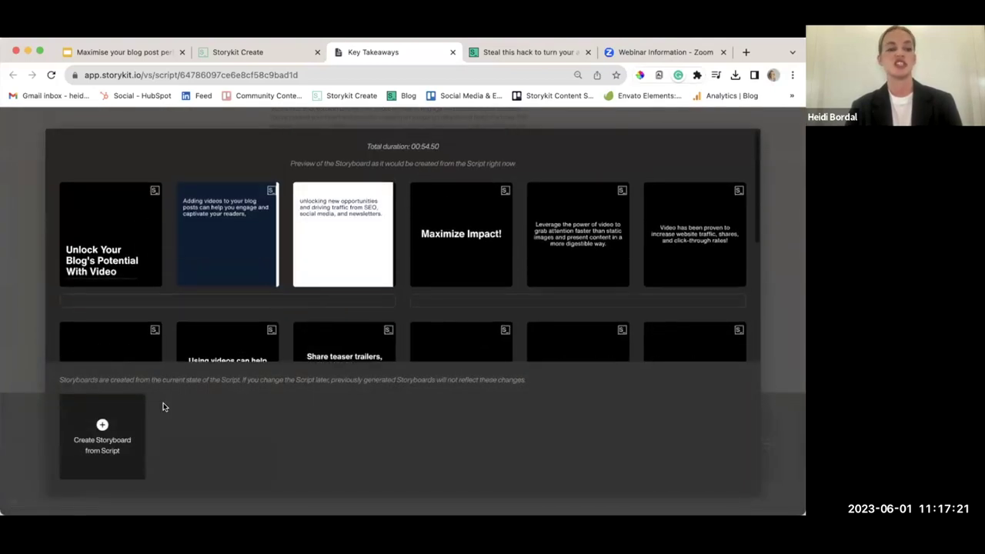
# Step: Generate the 00:54.50 Key Takeaways storyboard from the script and review its slide grid
pyautogui.click(110, 439)
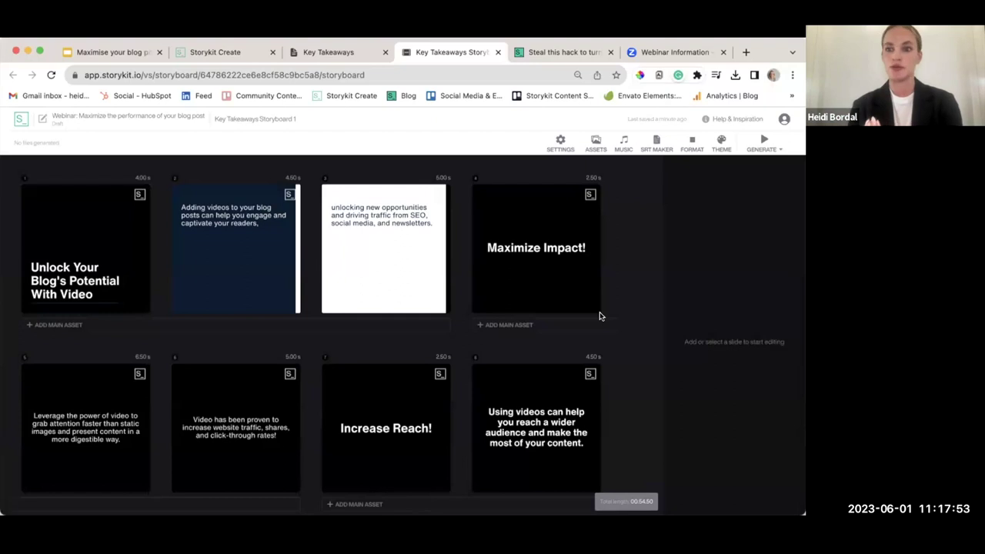
pyautogui.scroll(-1, 600, 316)
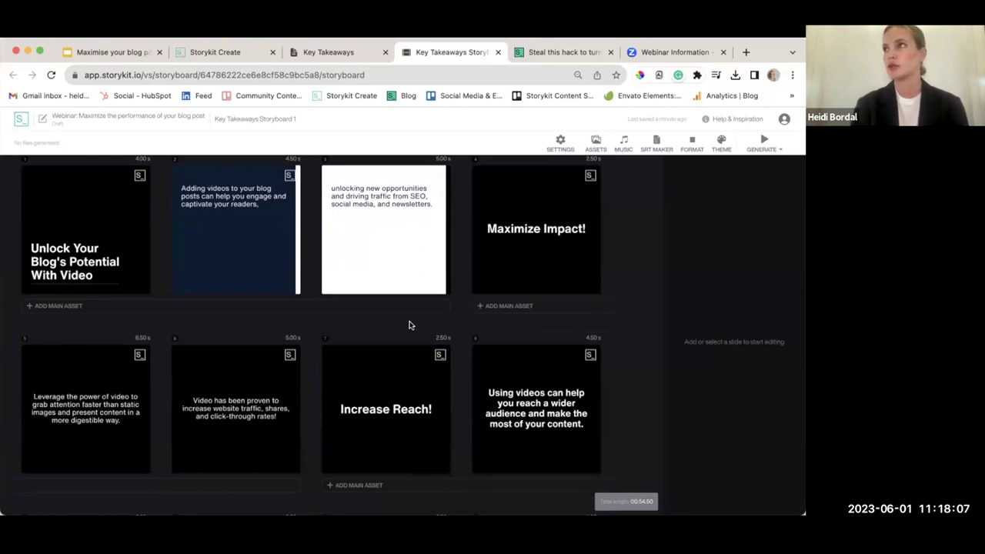
pyautogui.scroll(1, 409, 324)
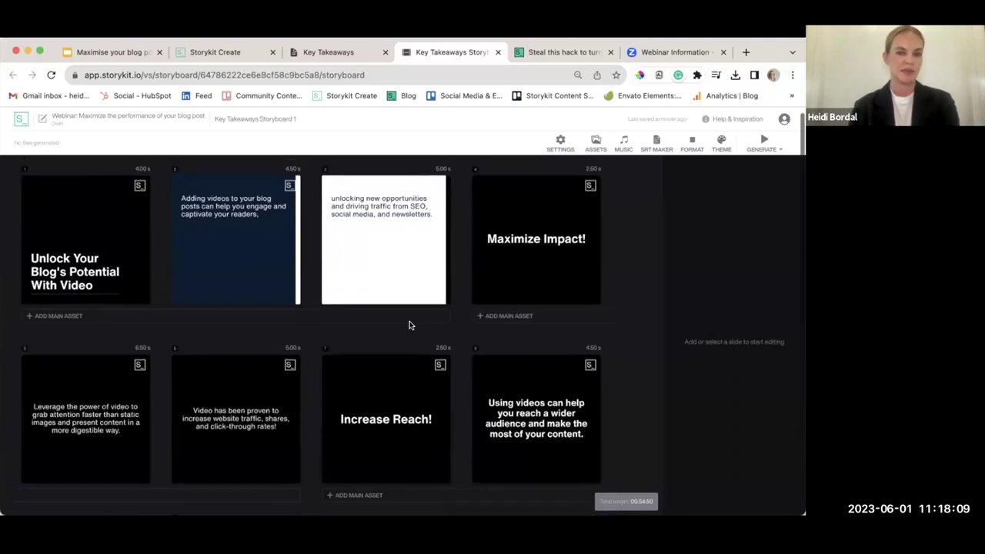
# Step: Pick a main asset for the first slides by browsing the AIRON folder under Other Projects
pyautogui.click(71, 320)
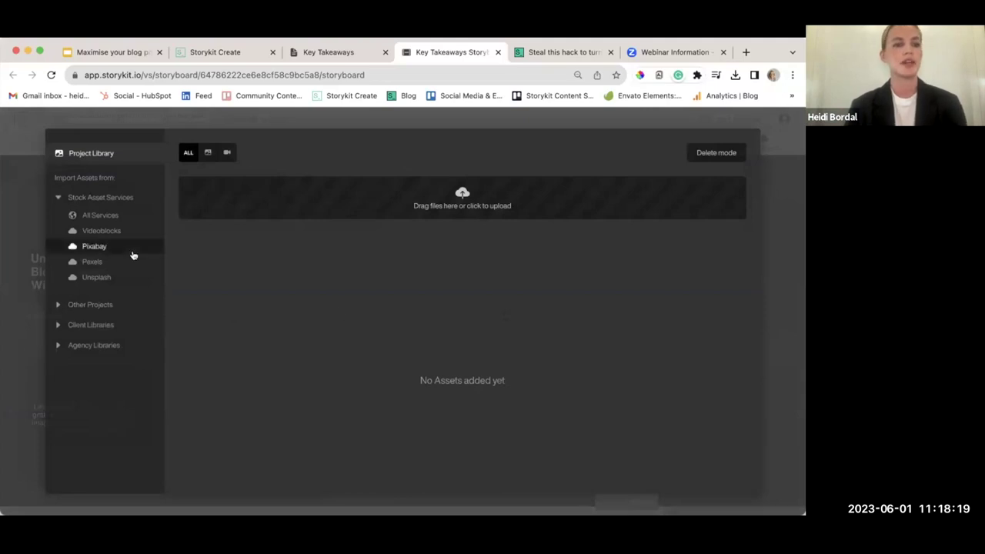
pyautogui.click(108, 304)
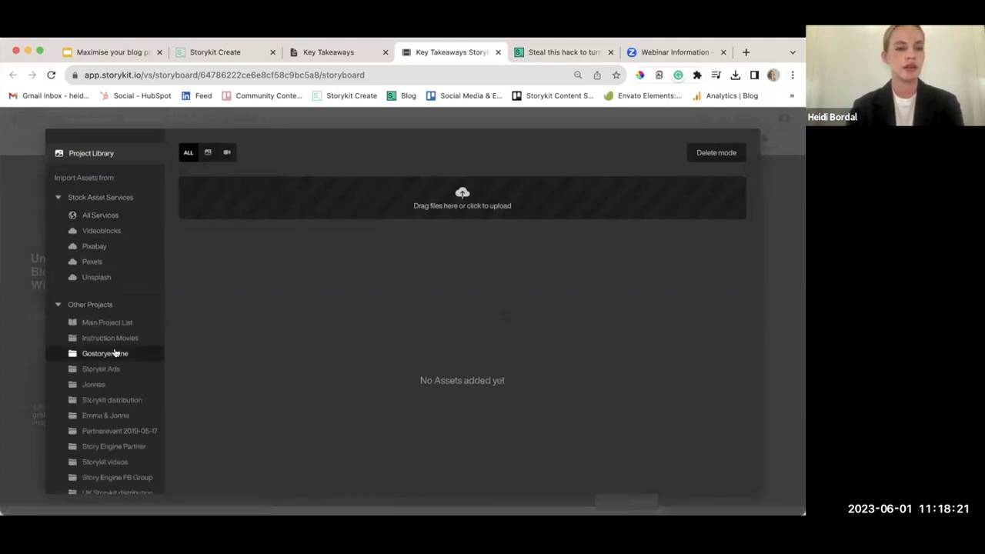
pyautogui.scroll(-10, 116, 352)
pyautogui.scroll(-6, 116, 351)
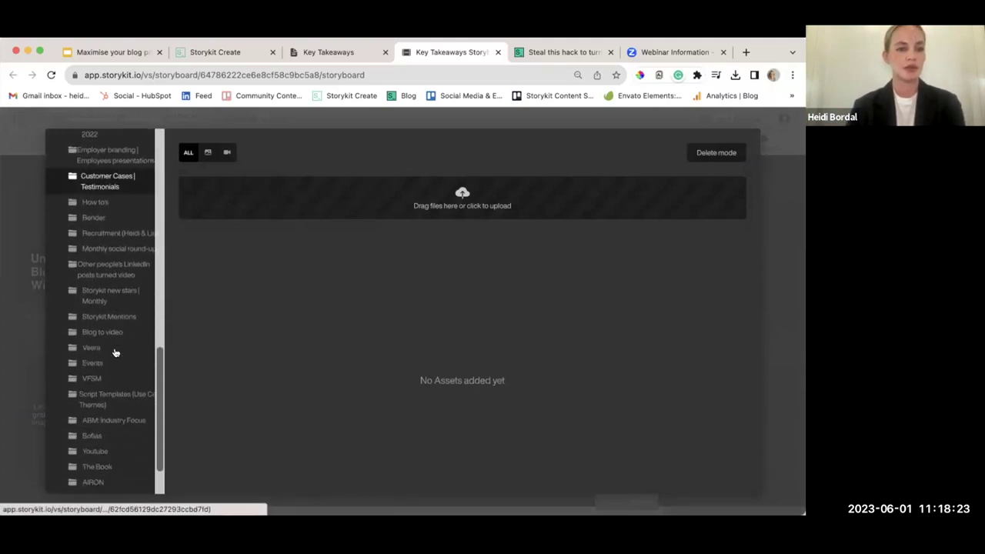
pyautogui.click(115, 419)
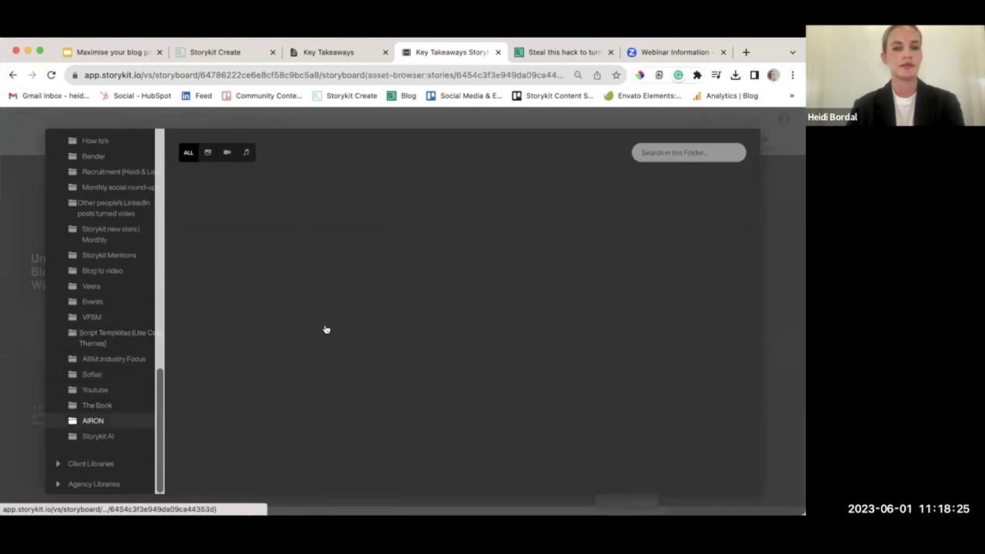
pyautogui.scroll(-1, 505, 316)
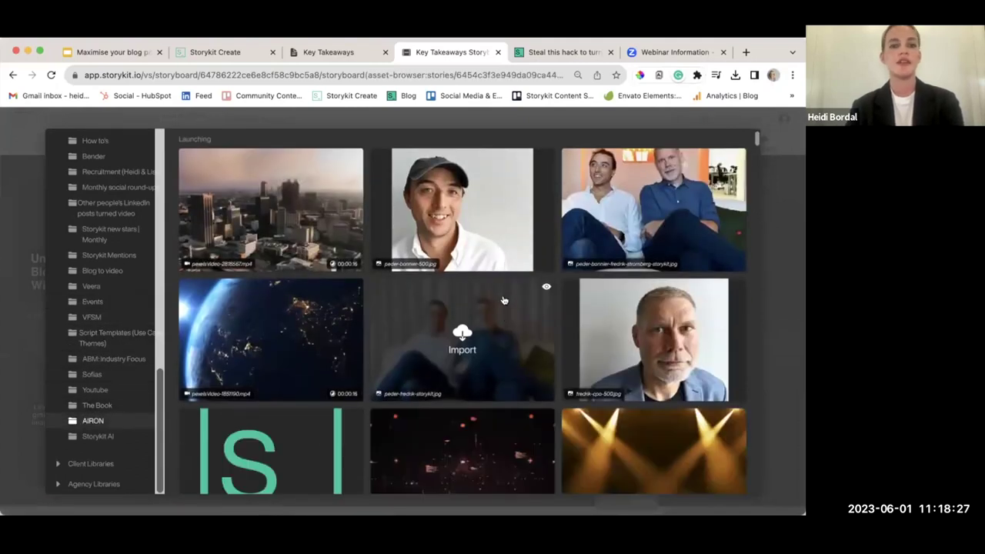
pyautogui.scroll(-3, 525, 333)
pyautogui.scroll(-10, 525, 333)
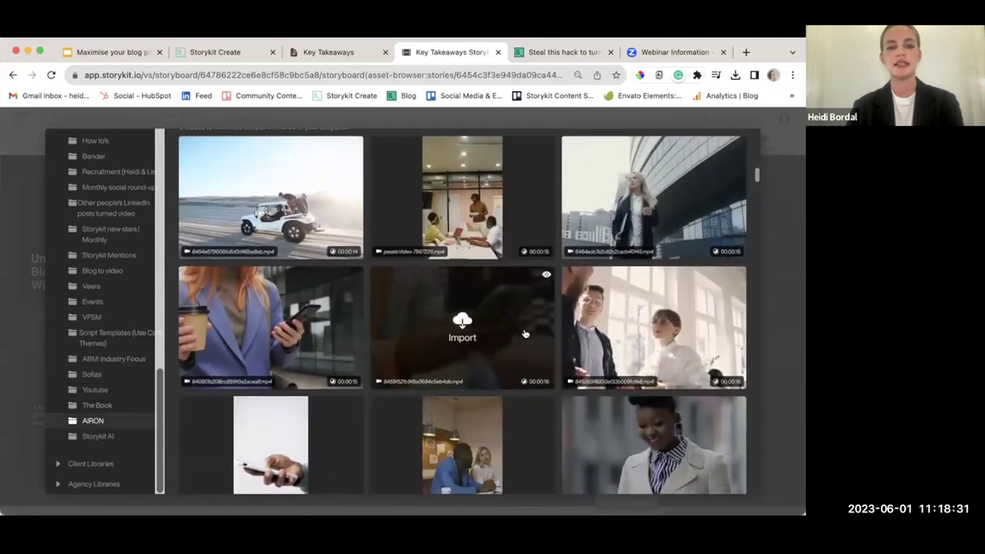
pyautogui.scroll(5, 524, 333)
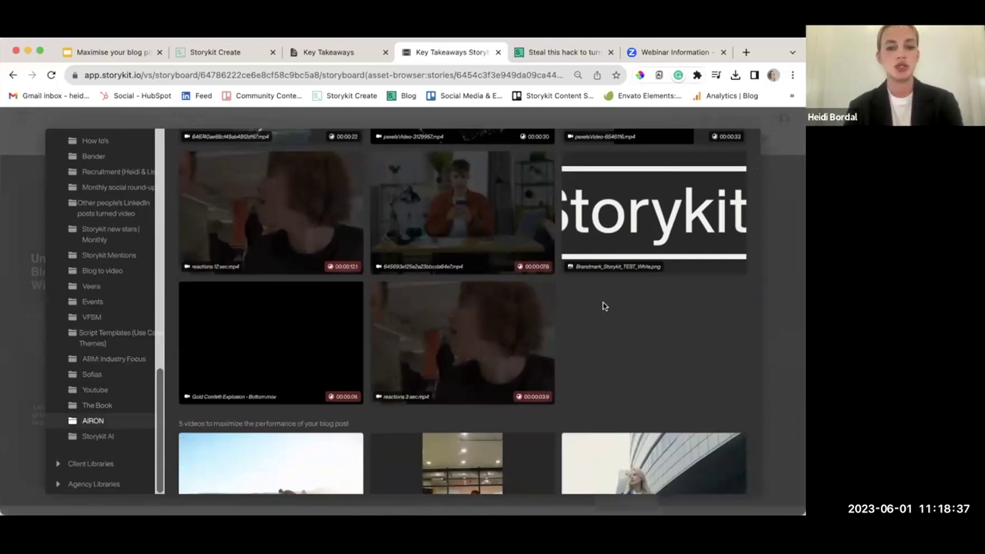
pyautogui.scroll(-5, 603, 306)
pyautogui.scroll(1, 602, 307)
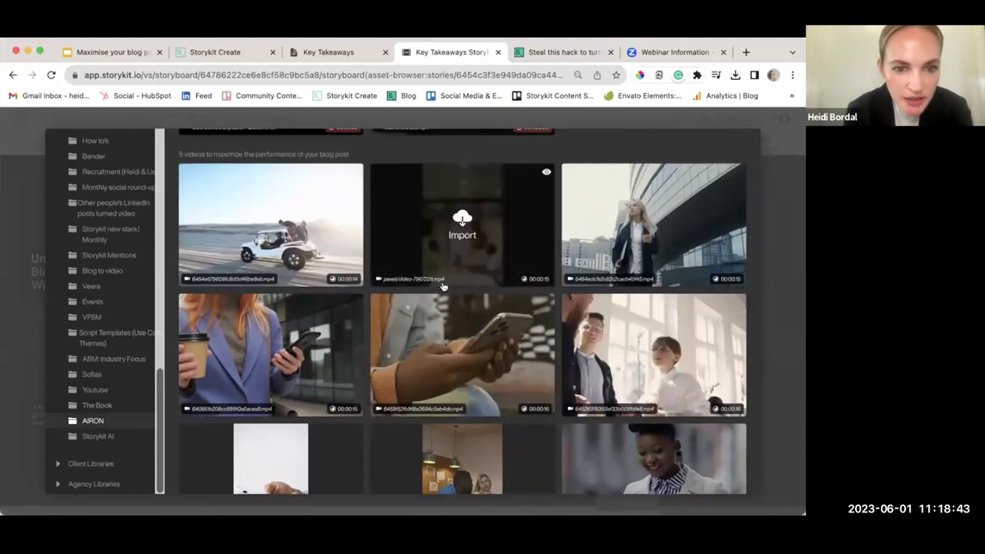
pyautogui.scroll(1, 450, 304)
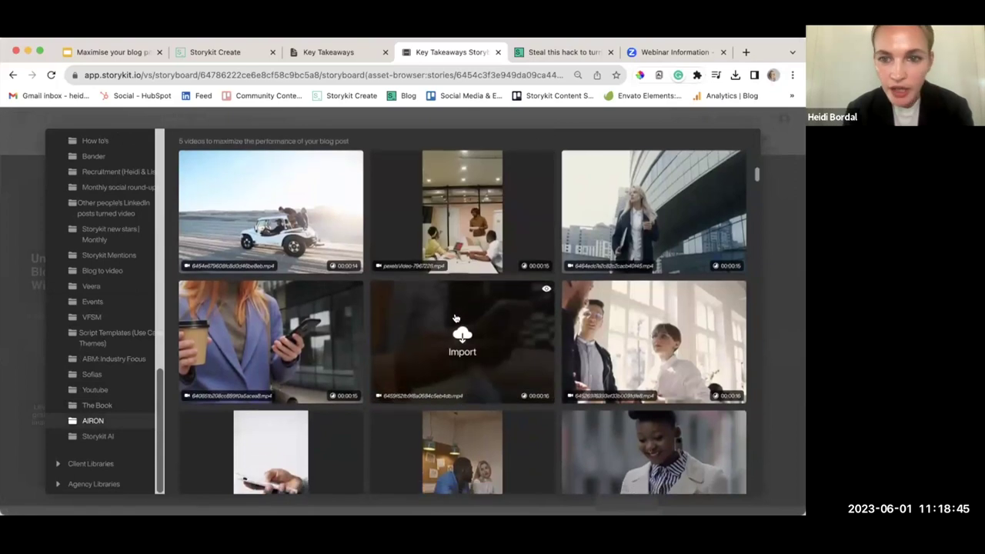
# Step: Import the dune buggy clip and the woman in a white blazer clip
pyautogui.click(267, 222)
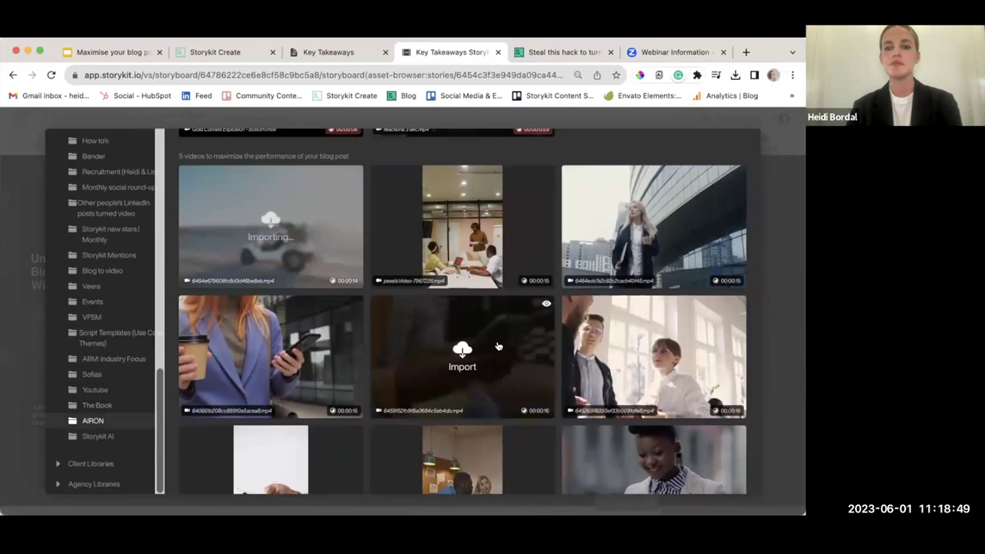
pyautogui.scroll(-1, 497, 346)
pyautogui.scroll(-3, 498, 346)
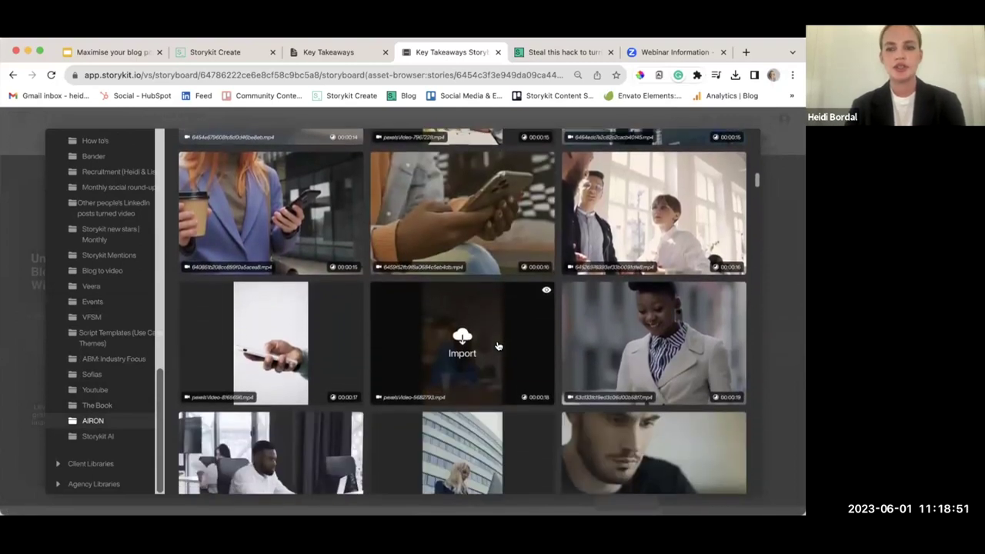
pyautogui.scroll(-2, 498, 346)
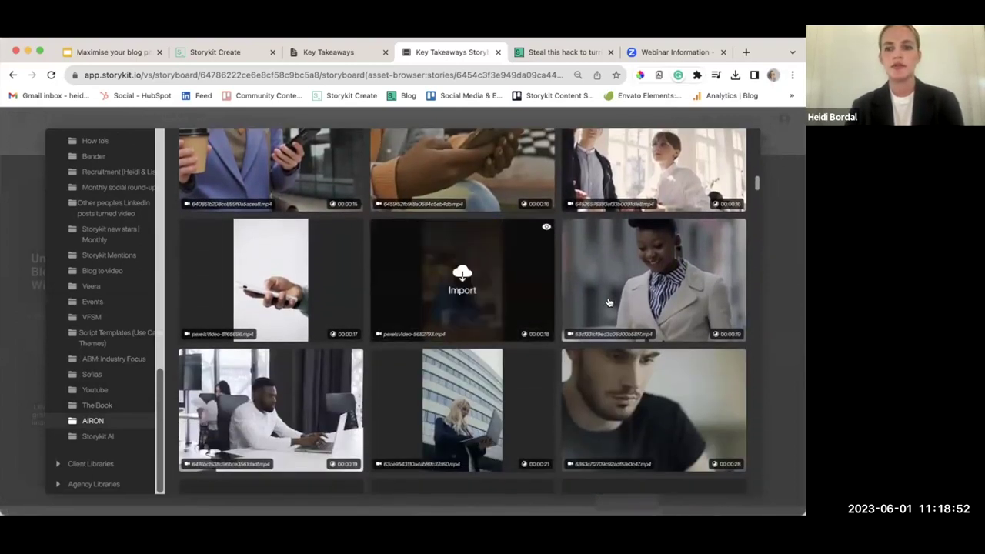
pyautogui.click(672, 288)
pyautogui.scroll(-2, 465, 337)
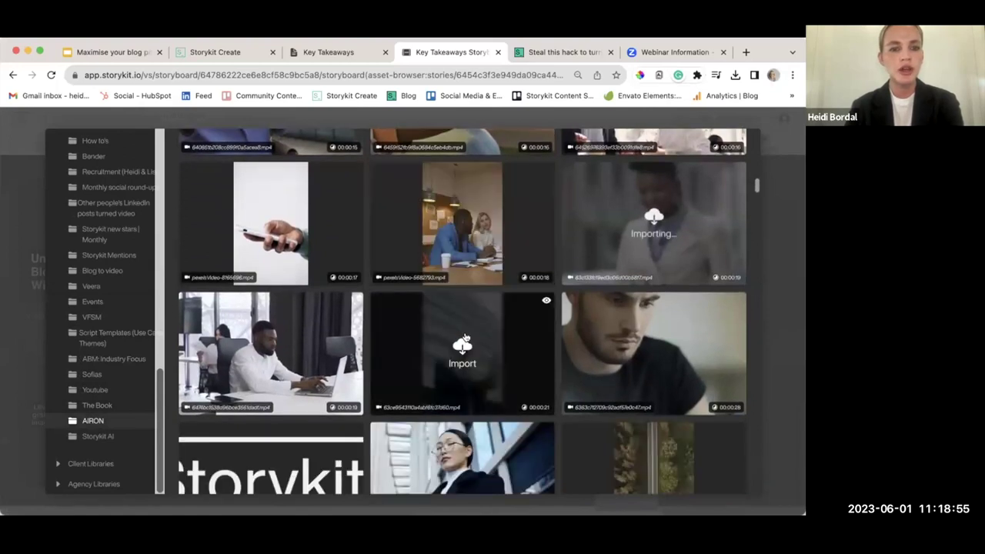
pyautogui.scroll(-2, 477, 346)
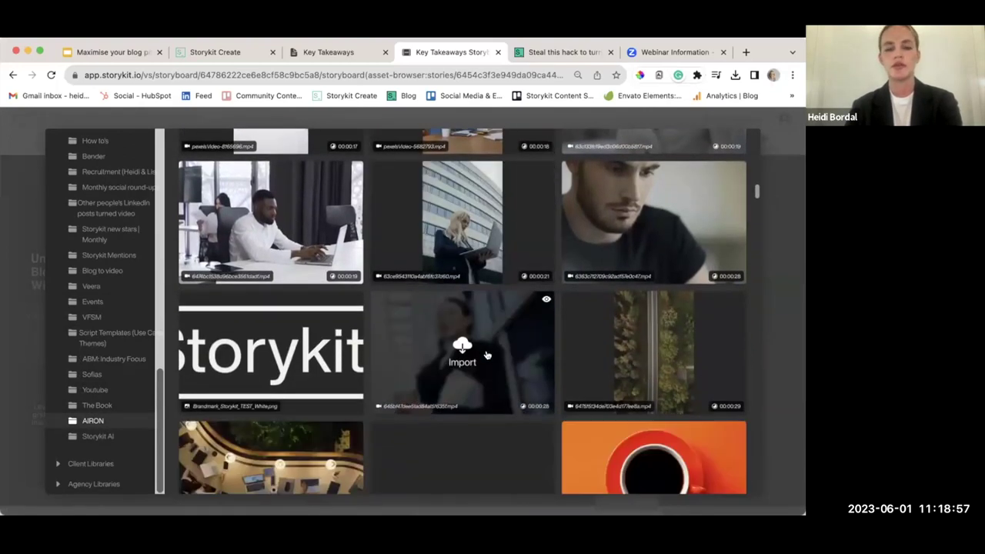
# Step: Import the clip beside the Storykit logo, the red coffee cup clip and another below it
pyautogui.click(472, 344)
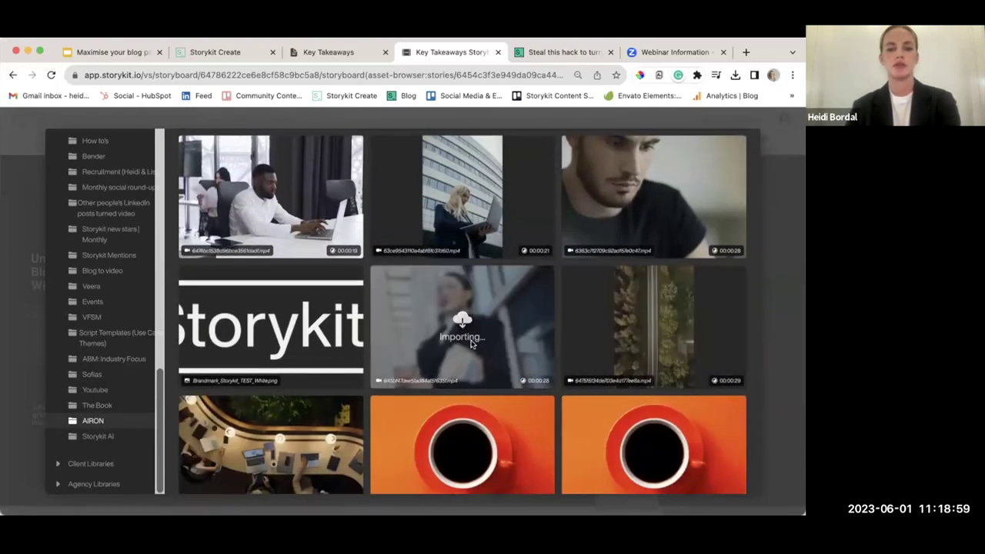
pyautogui.scroll(-2, 467, 334)
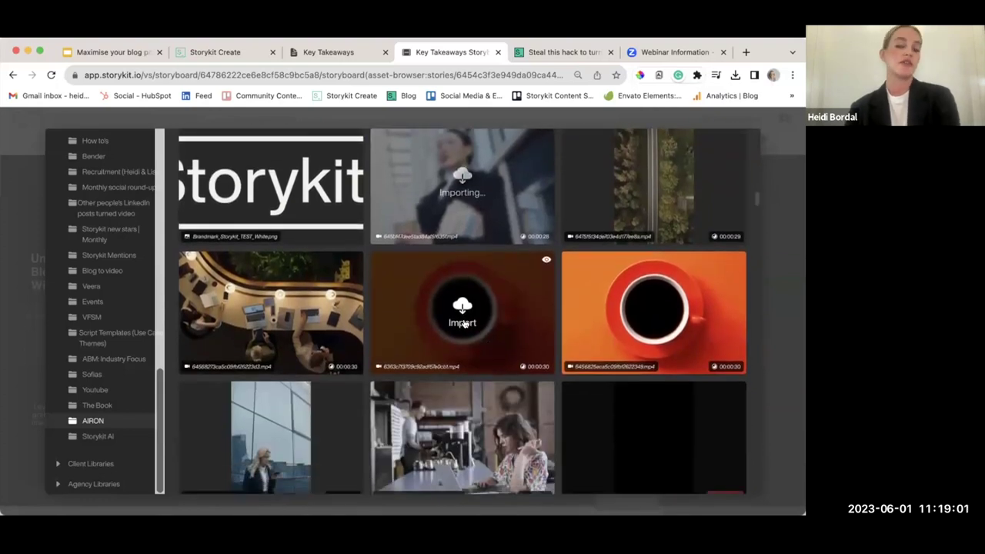
pyautogui.click(463, 324)
pyautogui.scroll(-2, 476, 361)
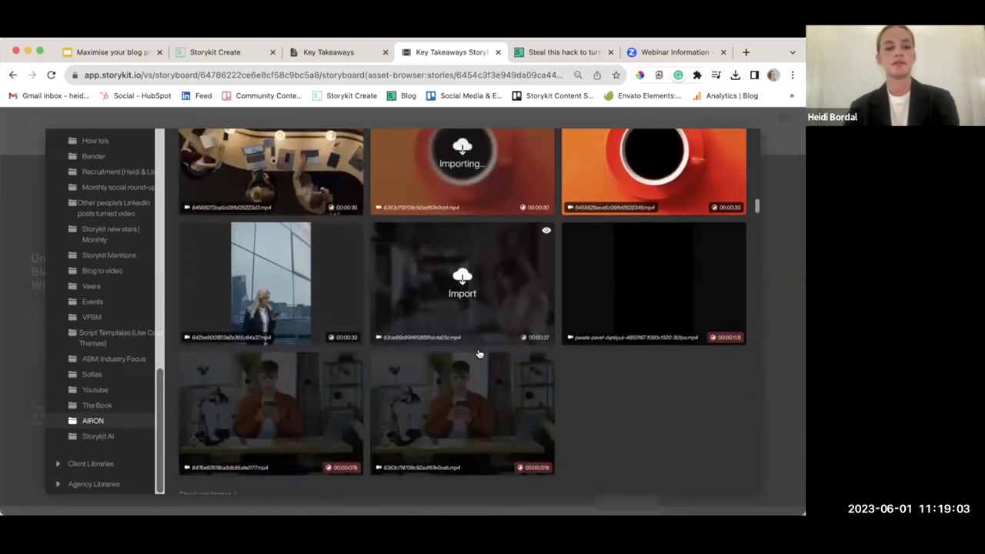
pyautogui.scroll(1, 485, 338)
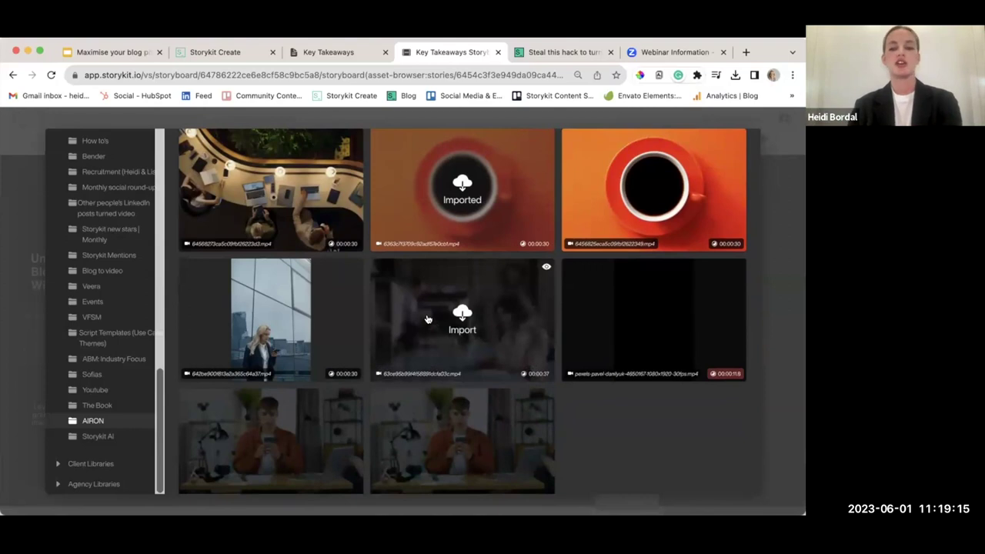
pyautogui.click(476, 374)
pyautogui.scroll(-10, 477, 373)
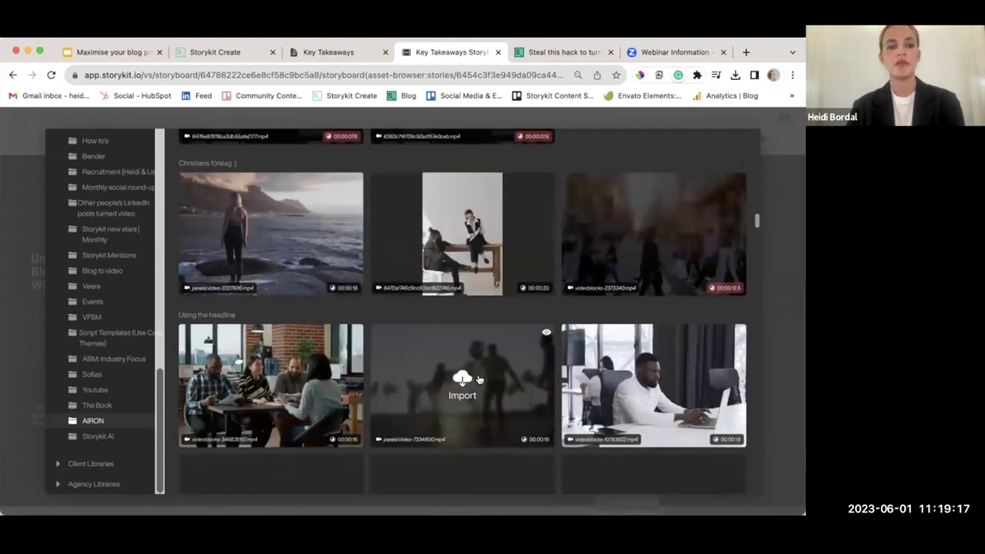
pyautogui.scroll(-2, 479, 379)
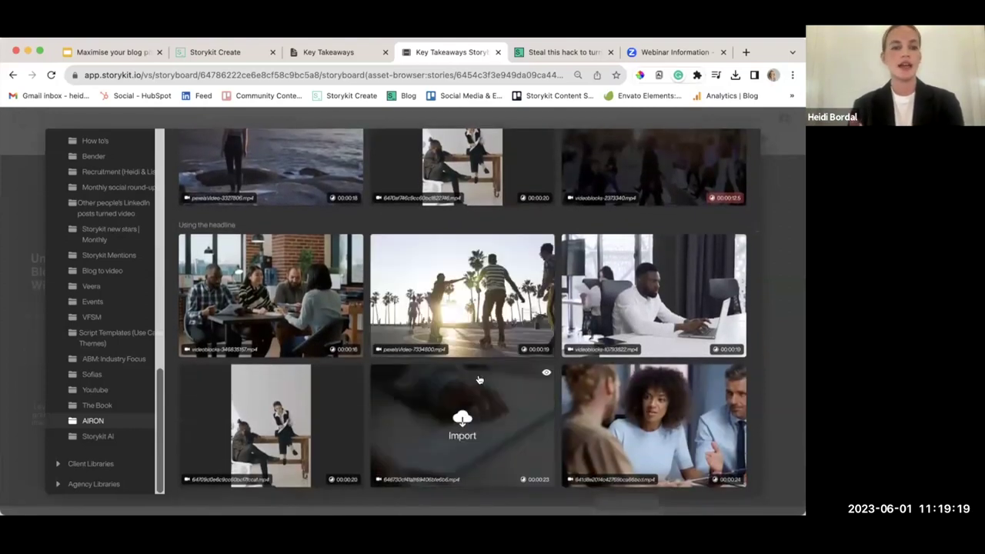
pyautogui.scroll(-1, 478, 380)
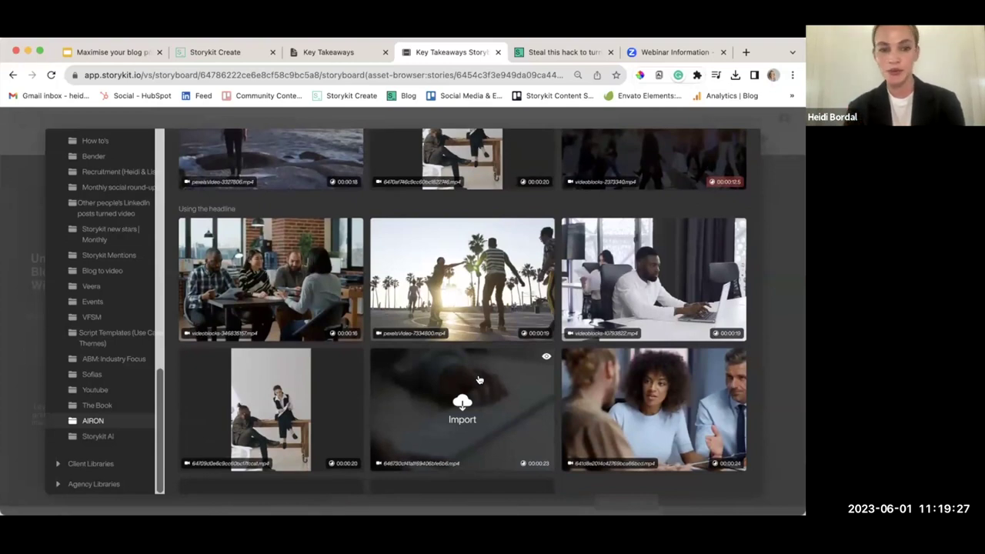
# Step: Set the jeep clip as slide 1's background and the businesswoman clip for slide 4
pyautogui.click(771, 355)
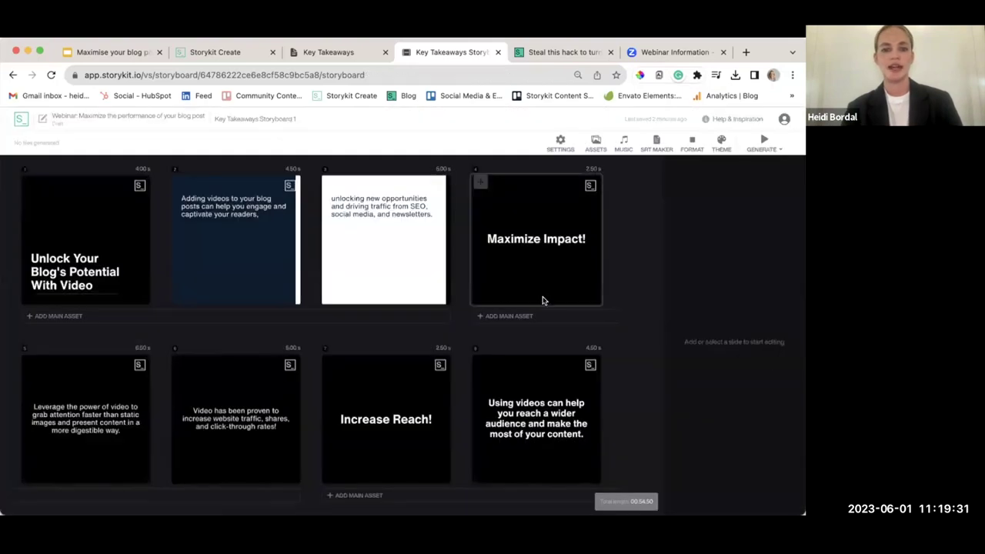
pyautogui.click(75, 317)
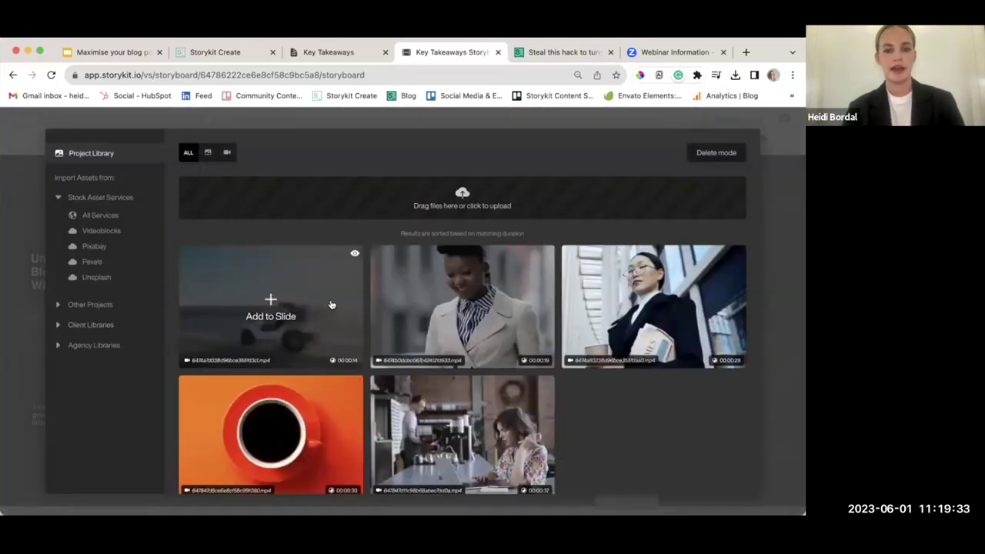
pyautogui.click(266, 310)
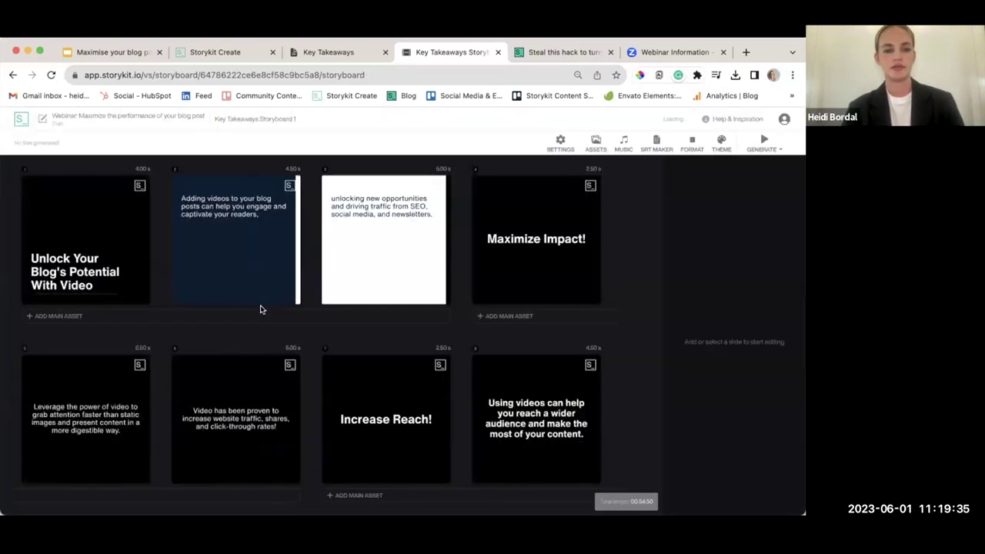
pyautogui.click(508, 316)
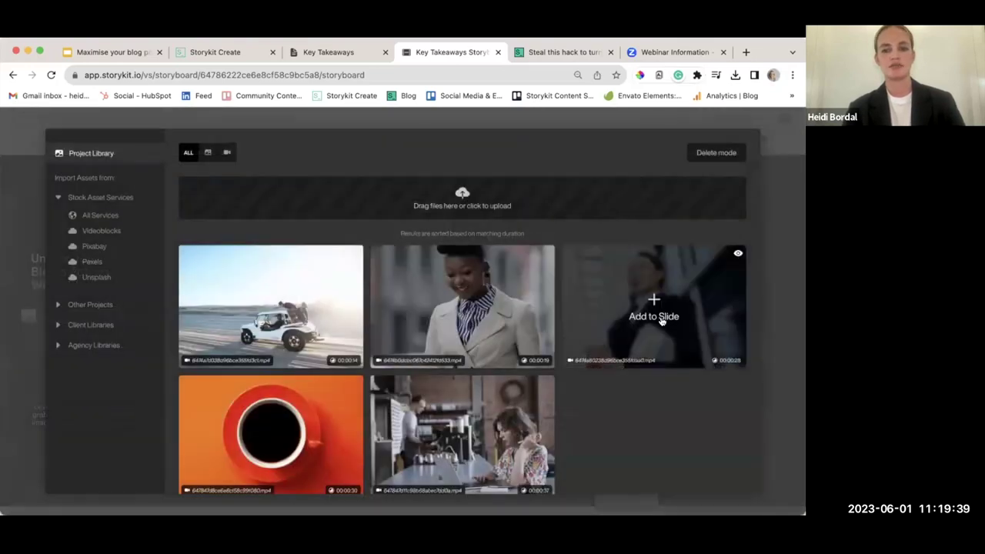
pyautogui.click(661, 318)
pyautogui.scroll(-5, 629, 374)
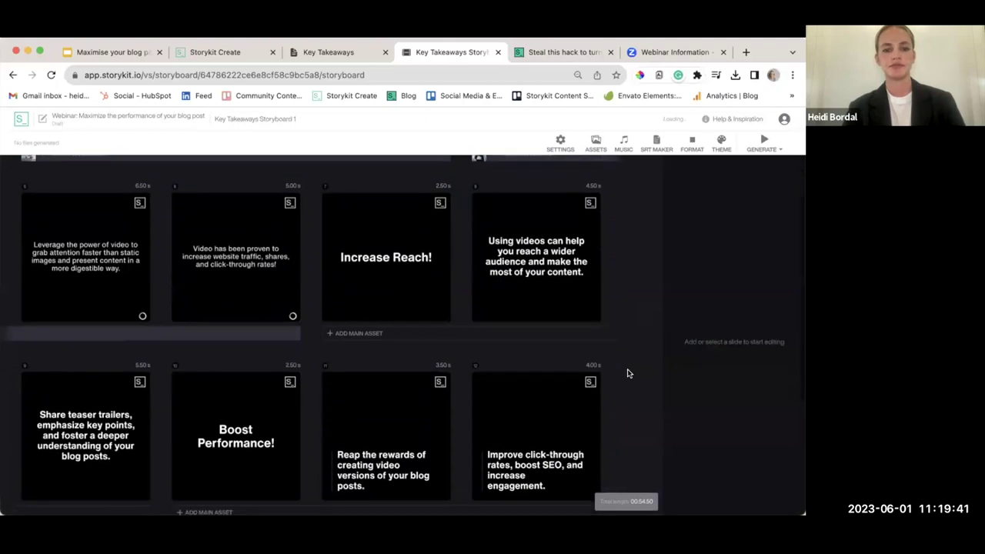
# Step: Set the café scene for slide 7 and the orange coffee cup for slides 10–12
pyautogui.click(372, 334)
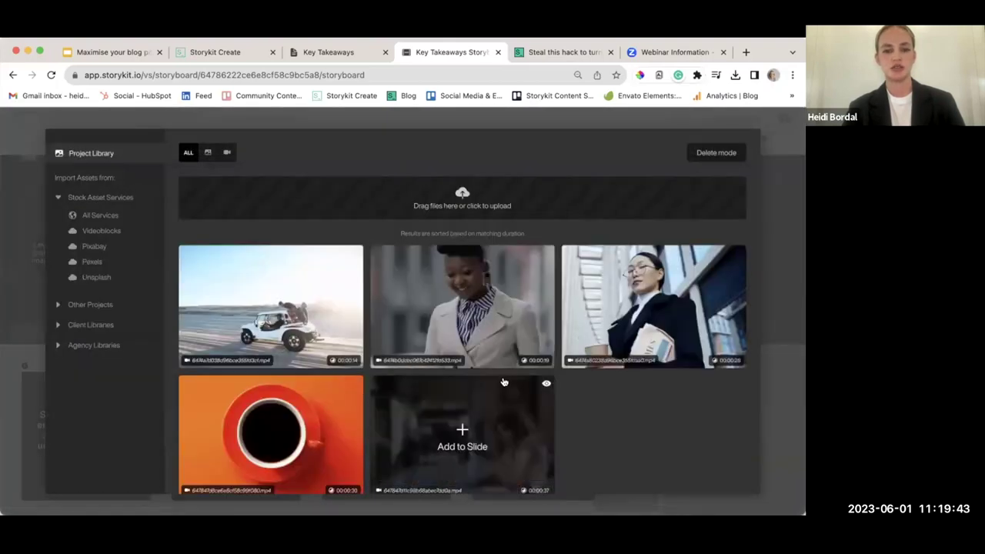
pyautogui.click(483, 388)
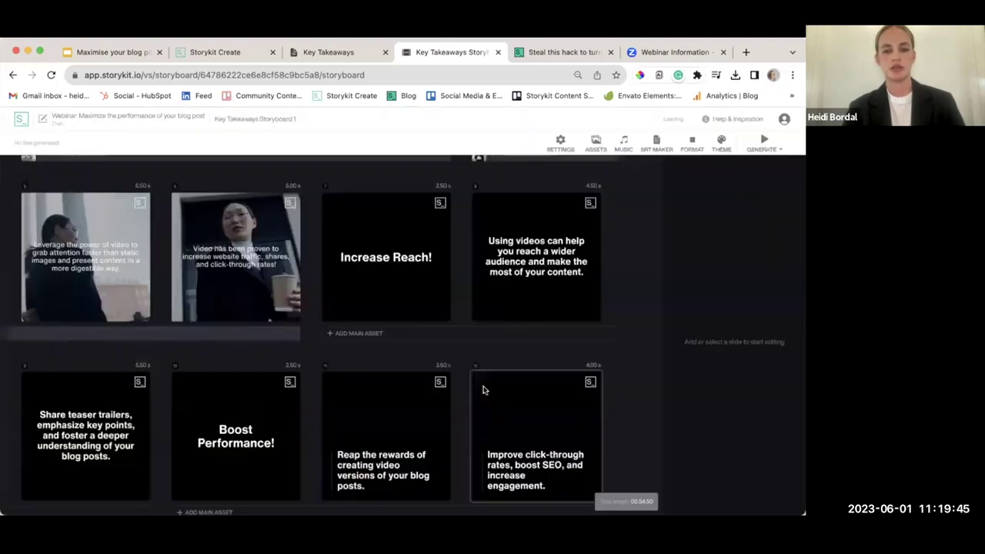
pyautogui.scroll(-5, 567, 356)
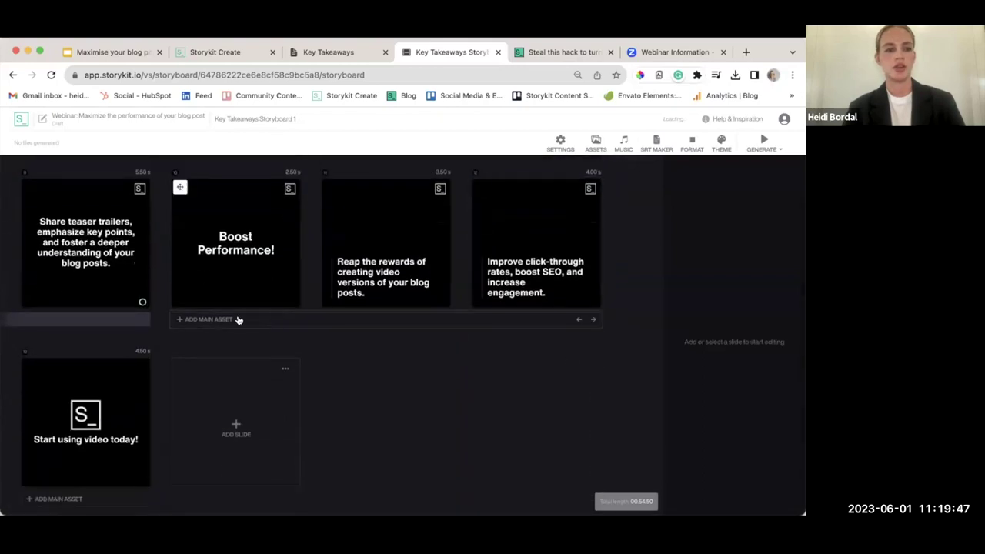
pyautogui.click(218, 319)
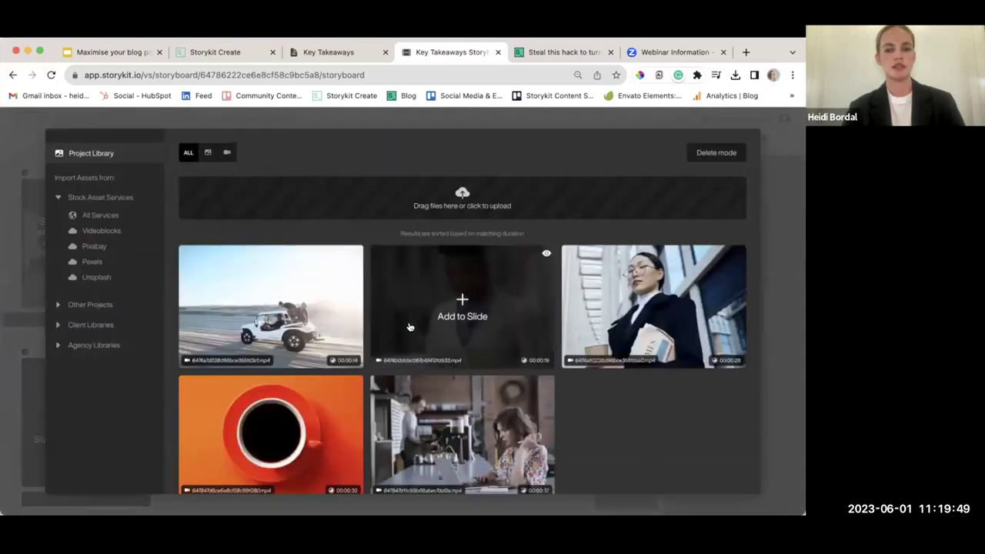
pyautogui.click(271, 400)
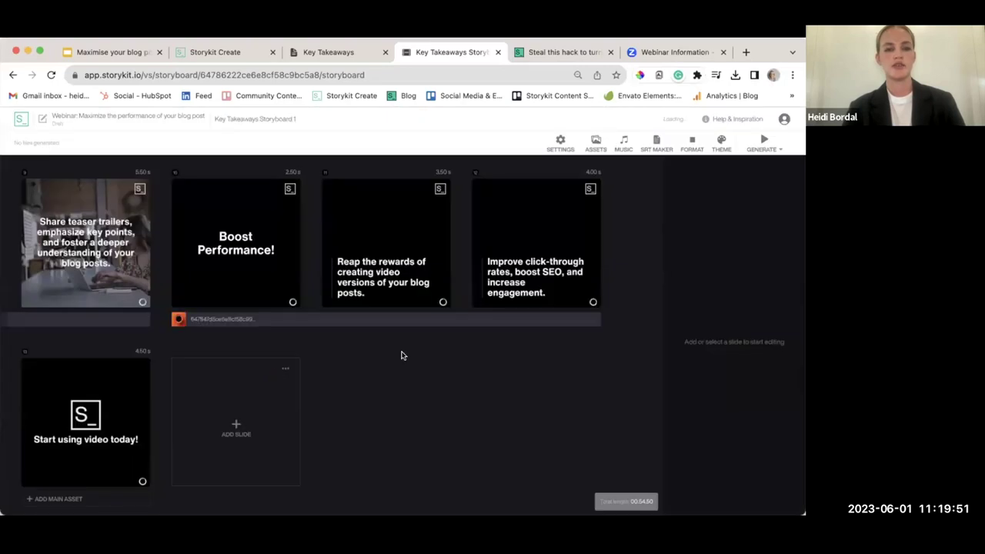
pyautogui.scroll(-1, 420, 380)
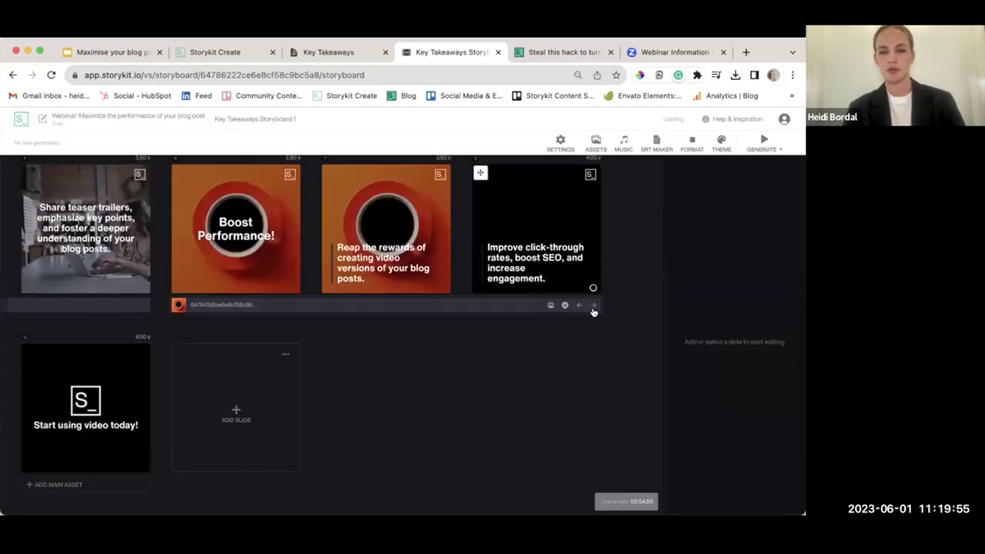
pyautogui.click(593, 311)
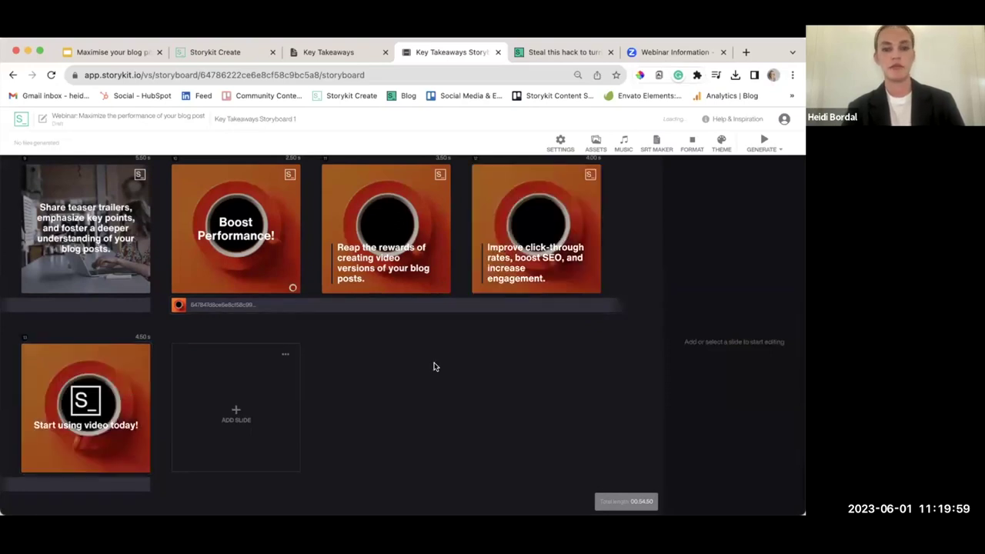
pyautogui.scroll(5, 465, 368)
pyautogui.scroll(2, 466, 368)
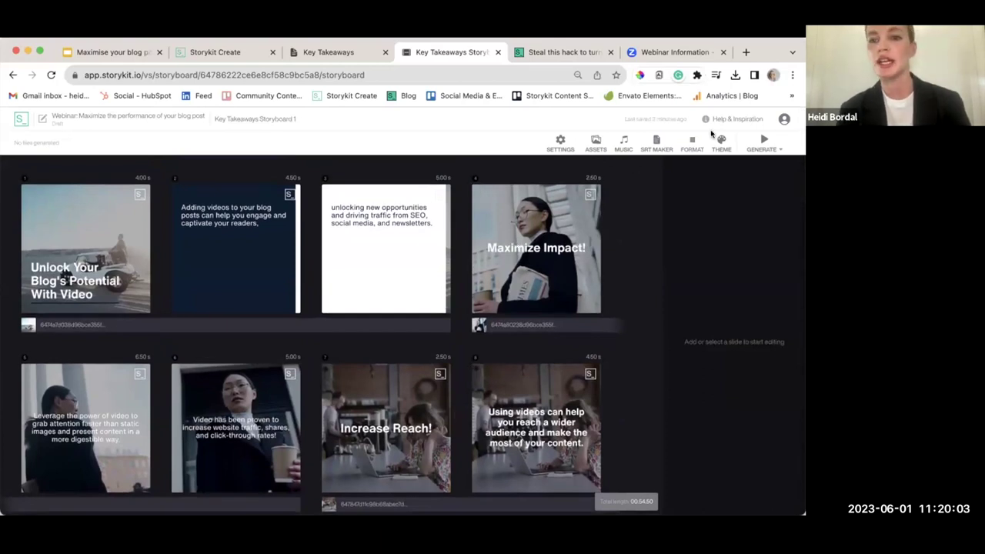
# Step: Search the Premium Library for "it's easy" and save It's Easy To Love You as the music
pyautogui.click(624, 147)
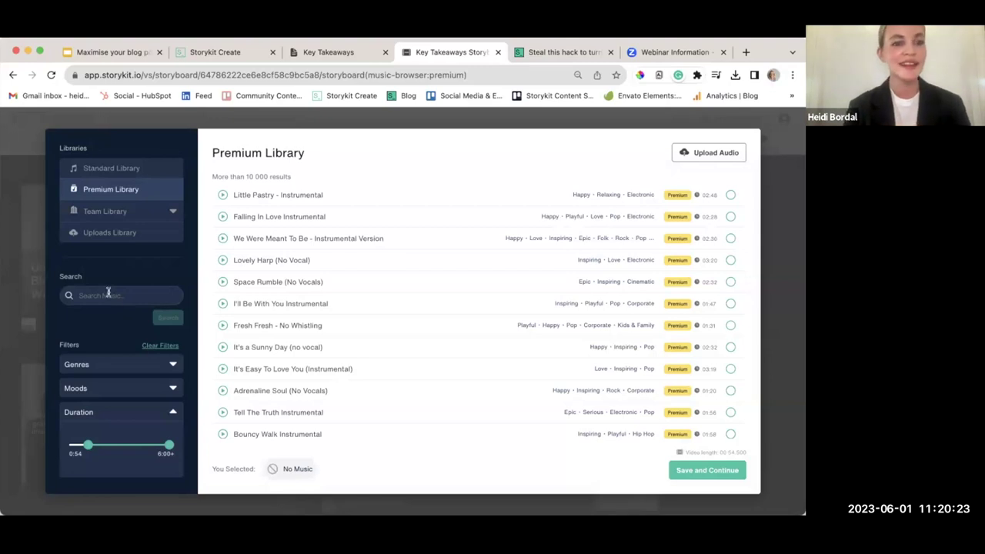
pyautogui.scroll(-2, 114, 314)
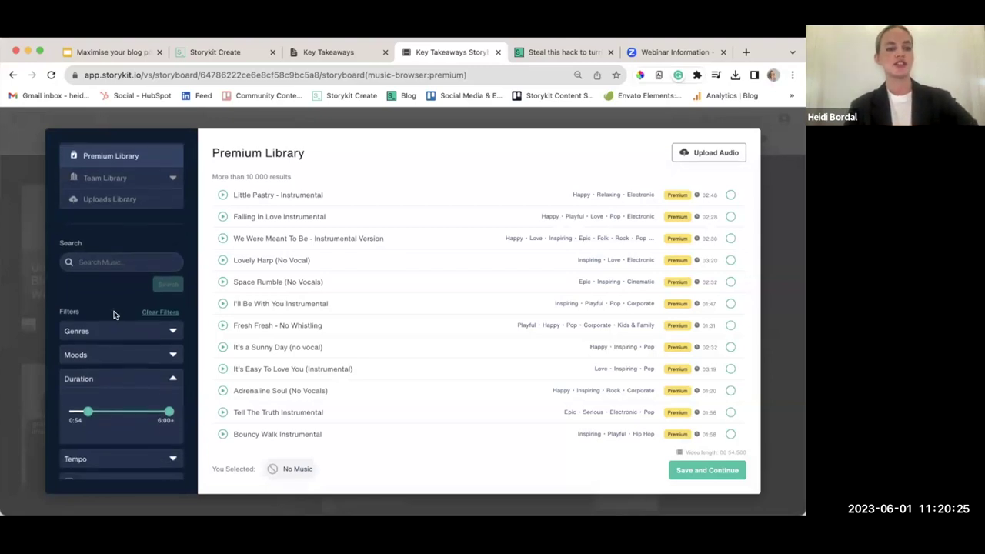
pyautogui.scroll(-1, 114, 314)
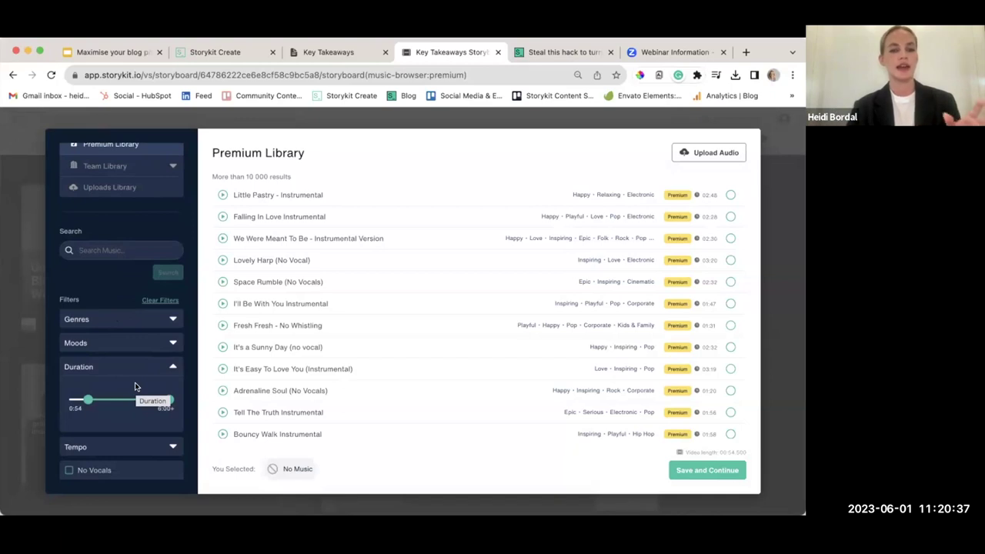
pyautogui.scroll(3, 121, 388)
pyautogui.write('in')
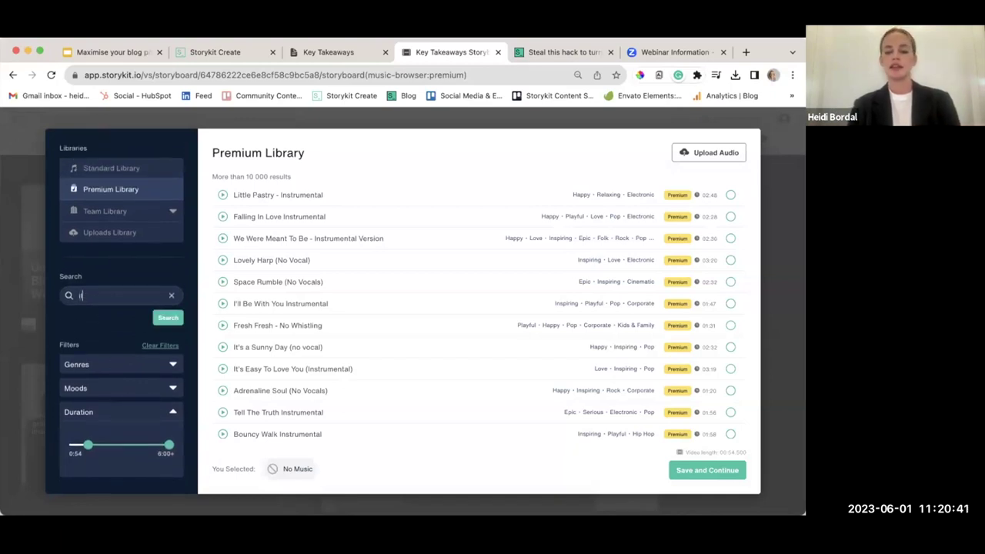
pyautogui.write("'s easy")
pyautogui.press('Return')
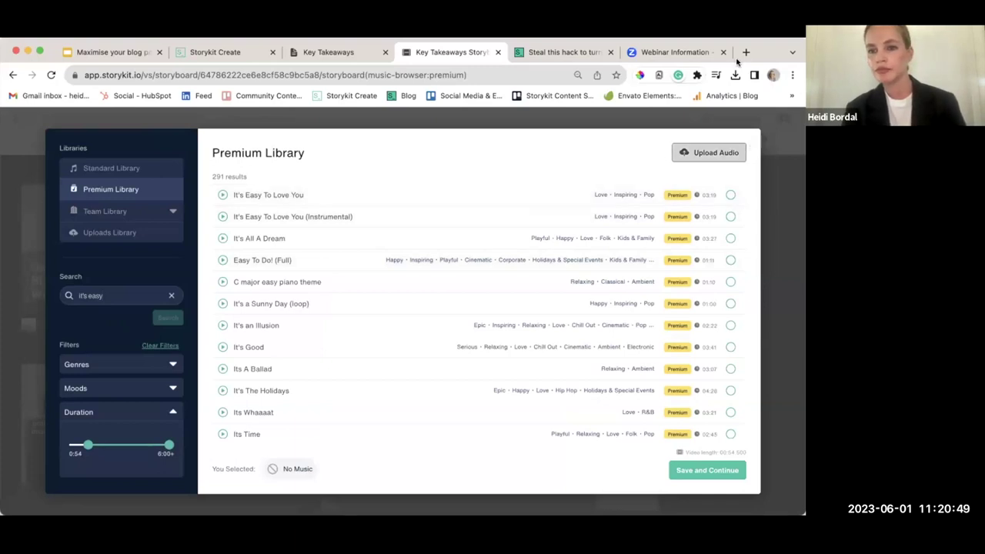
pyautogui.click(730, 195)
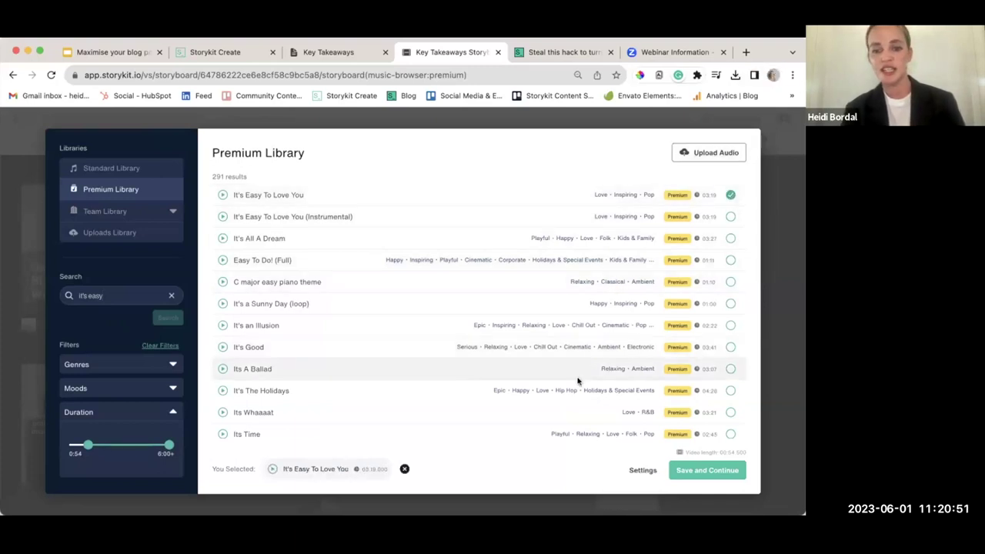
pyautogui.click(709, 471)
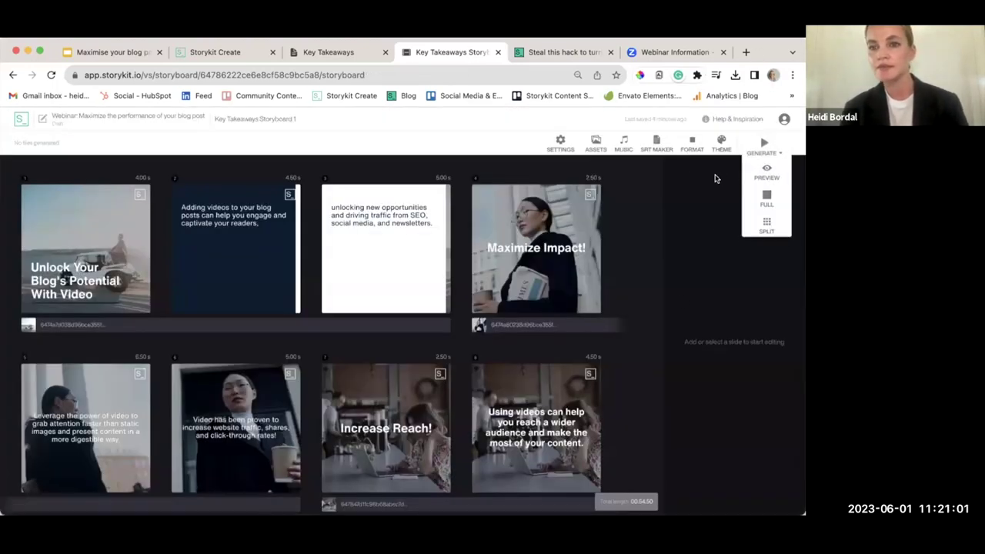
# Step: Generate the Key Takeaways video at Full resolution
pyautogui.click(760, 148)
pyautogui.click(760, 151)
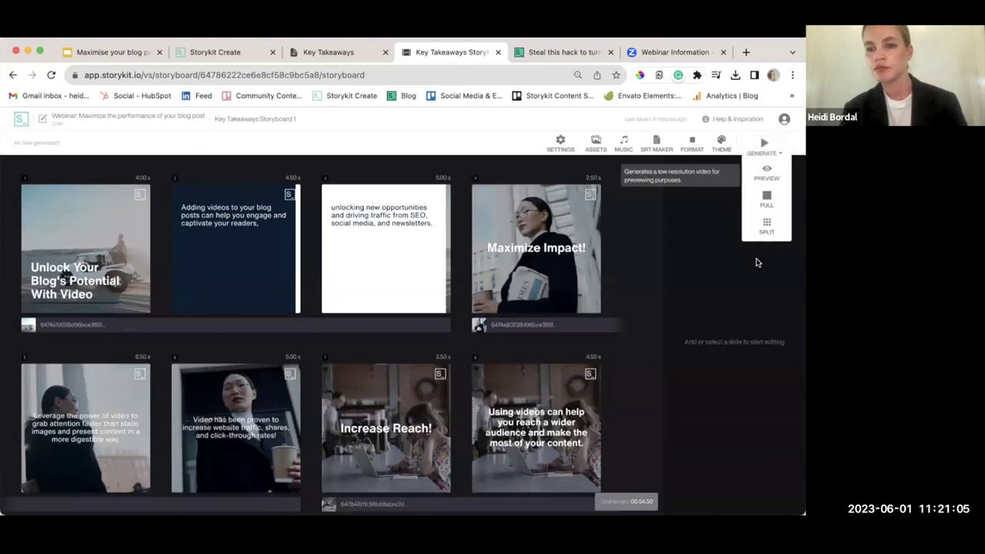
pyautogui.click(760, 148)
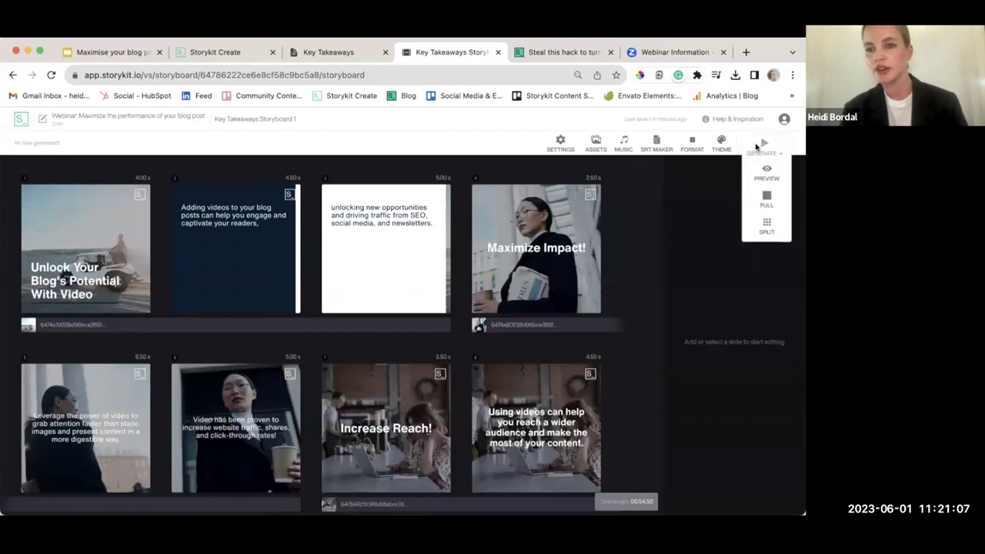
pyautogui.click(766, 200)
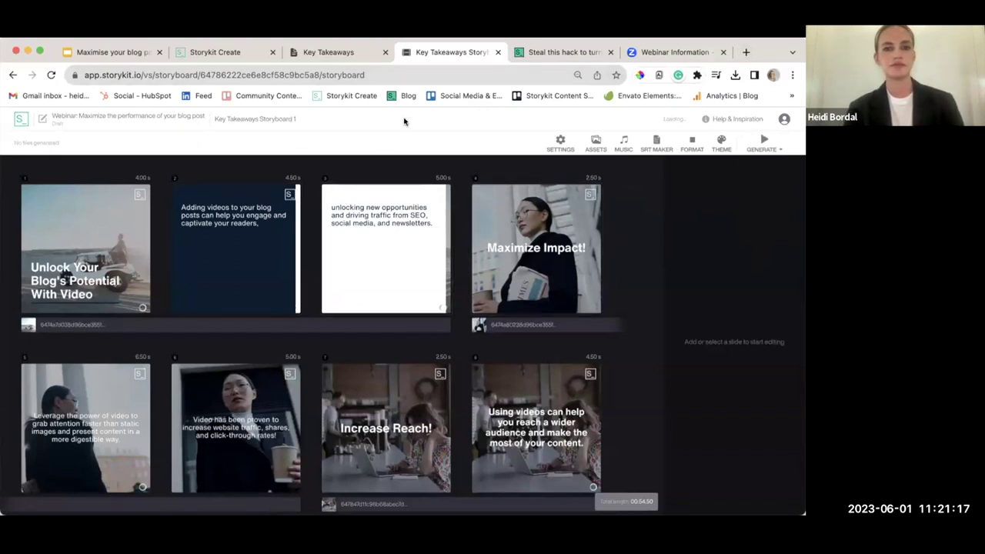
# Step: Start a new blank-script video in the webinar project named 'A Content Teaser'
pyautogui.click(225, 56)
pyautogui.scroll(-2, 512, 202)
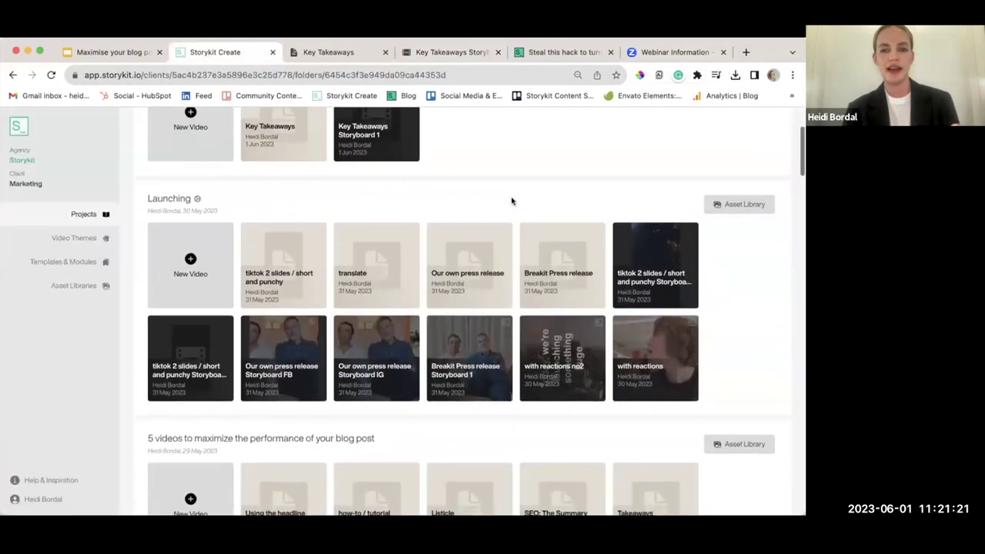
pyautogui.scroll(4, 511, 201)
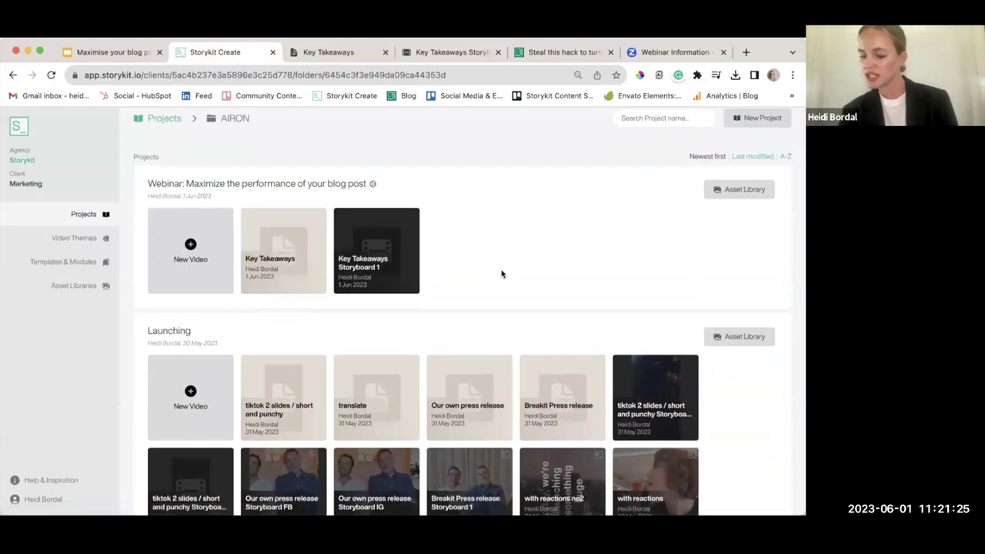
pyautogui.click(185, 268)
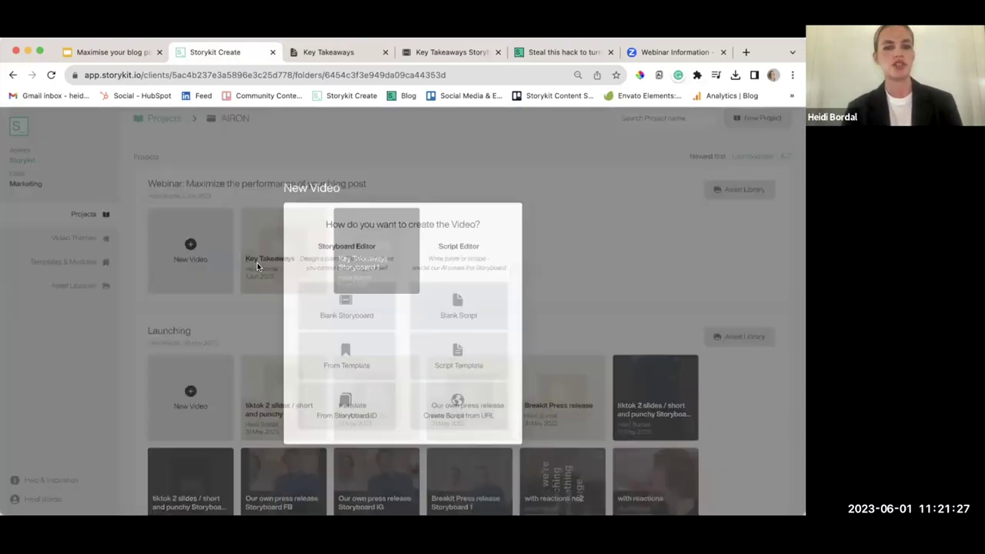
pyautogui.click(452, 300)
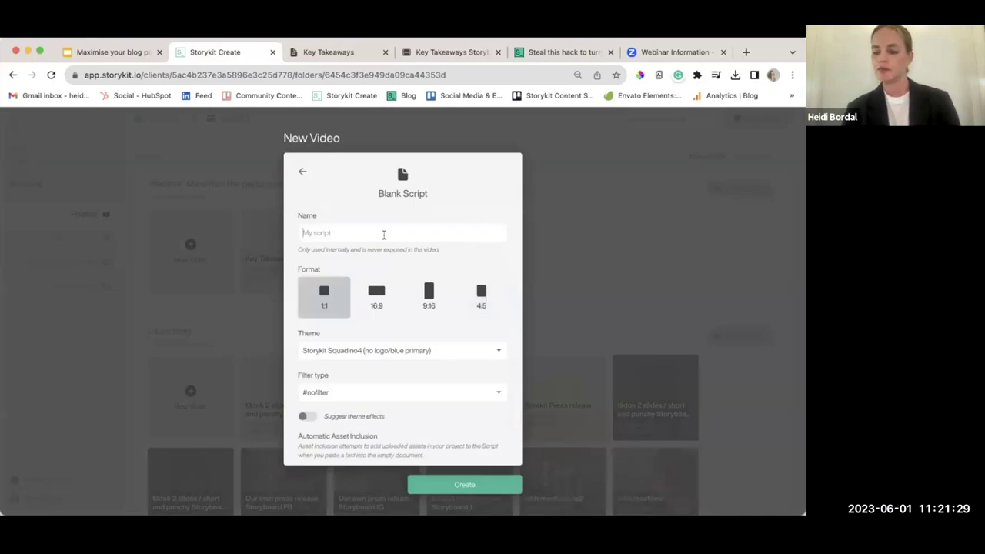
pyautogui.write('A Content T')
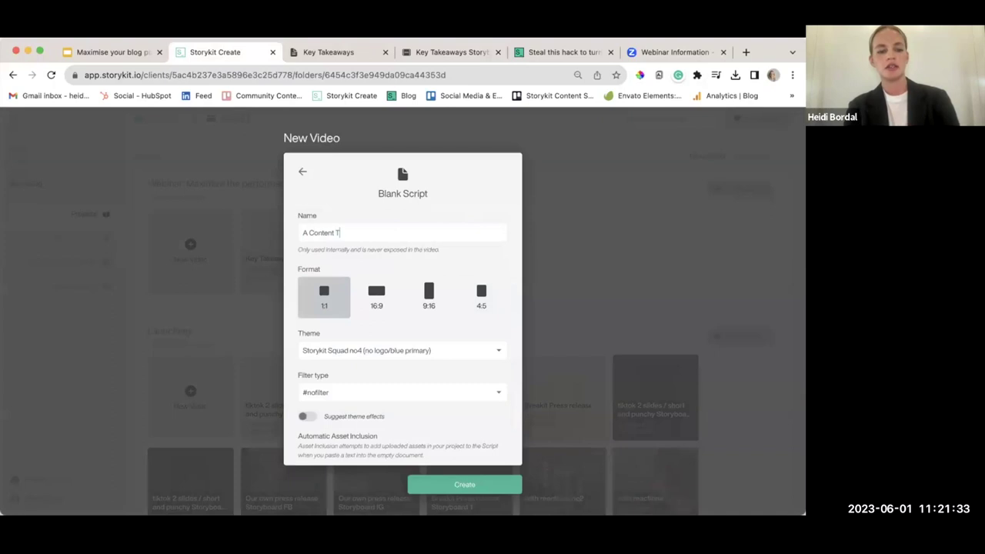
pyautogui.write('easer')
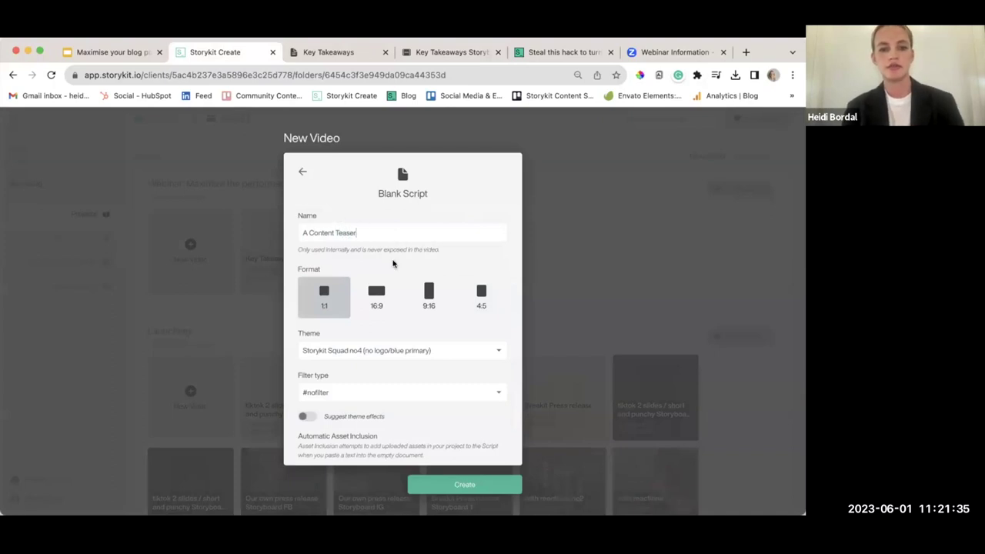
# Step: Give the video the Storykit | Airon theme and create it
pyautogui.scroll(-2, 385, 295)
pyautogui.click(393, 317)
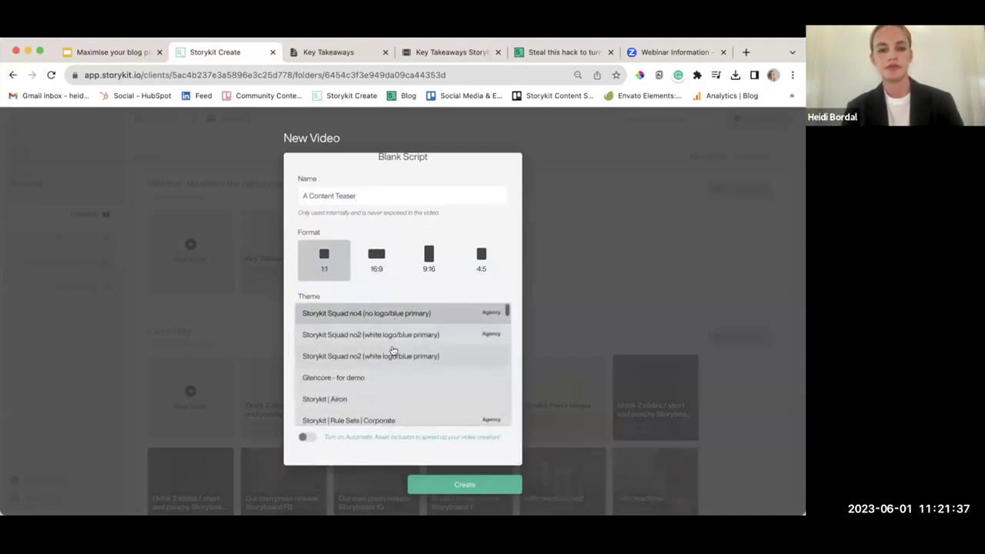
pyautogui.scroll(-1, 391, 354)
pyautogui.click(392, 370)
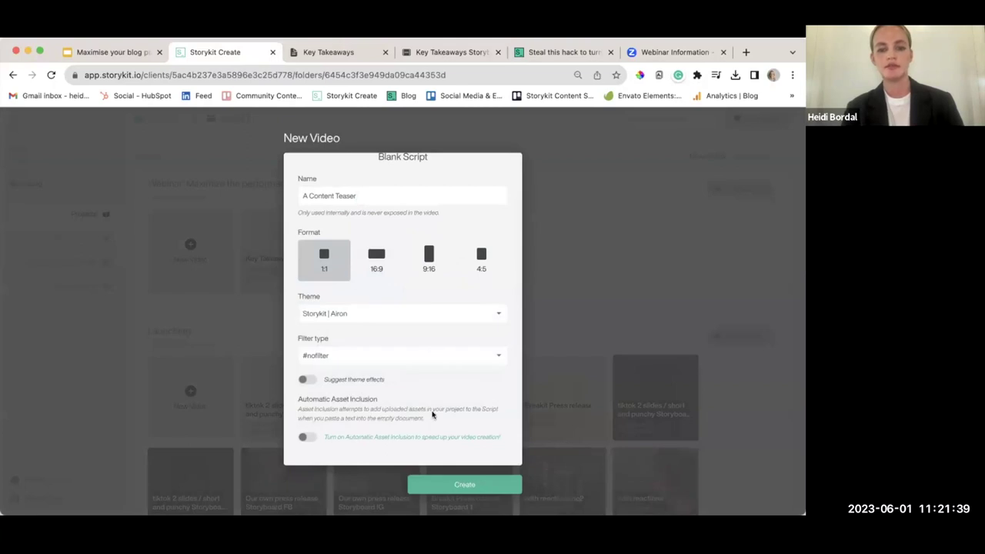
pyautogui.click(455, 483)
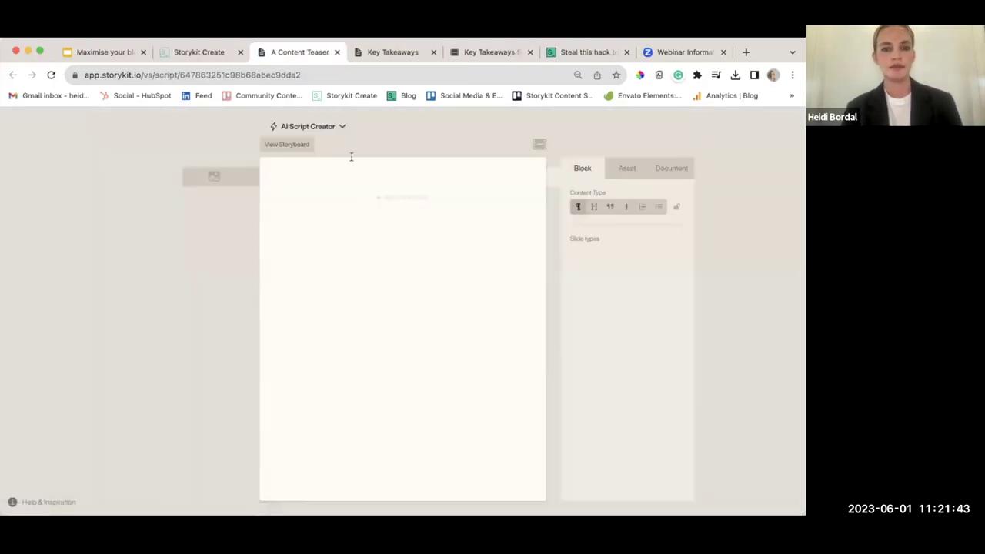
# Step: Paste the blog post text into the AI Script Creator as source text
pyautogui.click(332, 129)
pyautogui.click(335, 140)
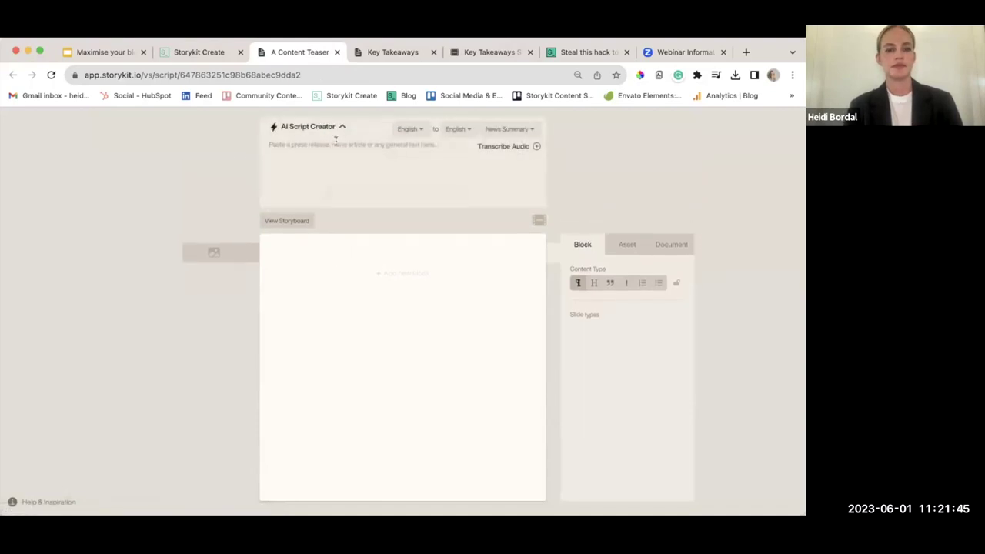
pyautogui.press('super+v')
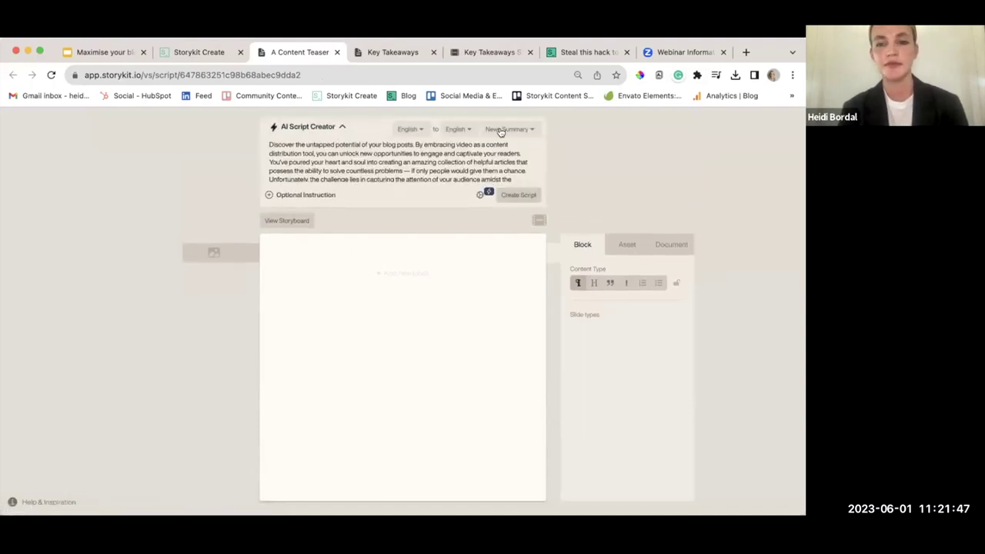
# Step: Choose the Double Question Teaser script type and generate the script
pyautogui.click(502, 130)
pyautogui.scroll(-10, 506, 178)
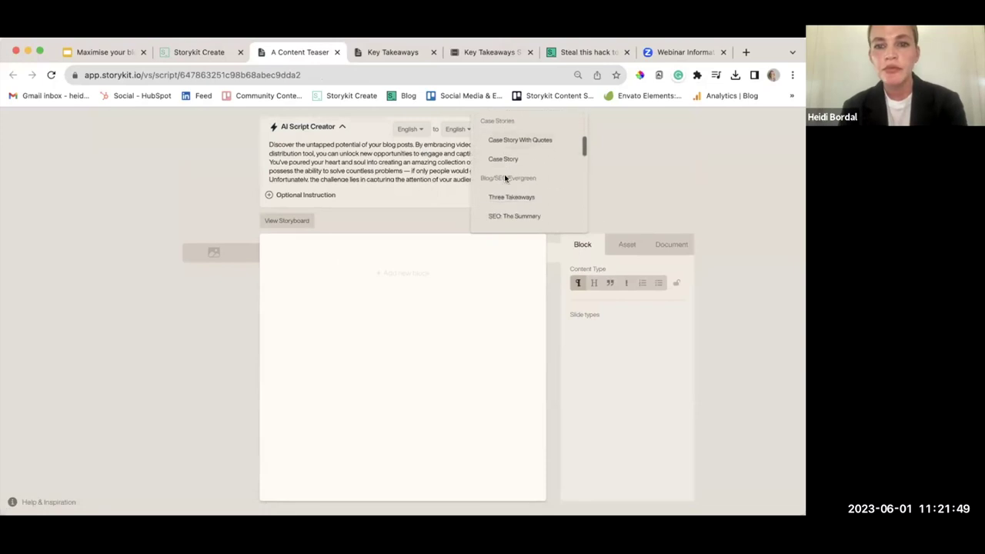
pyautogui.scroll(-4, 505, 177)
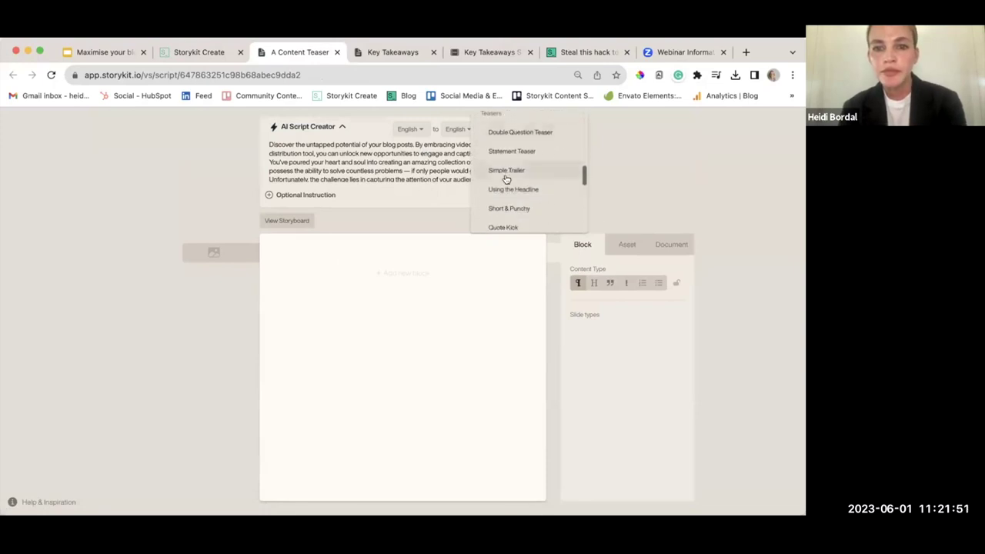
pyautogui.scroll(1, 544, 174)
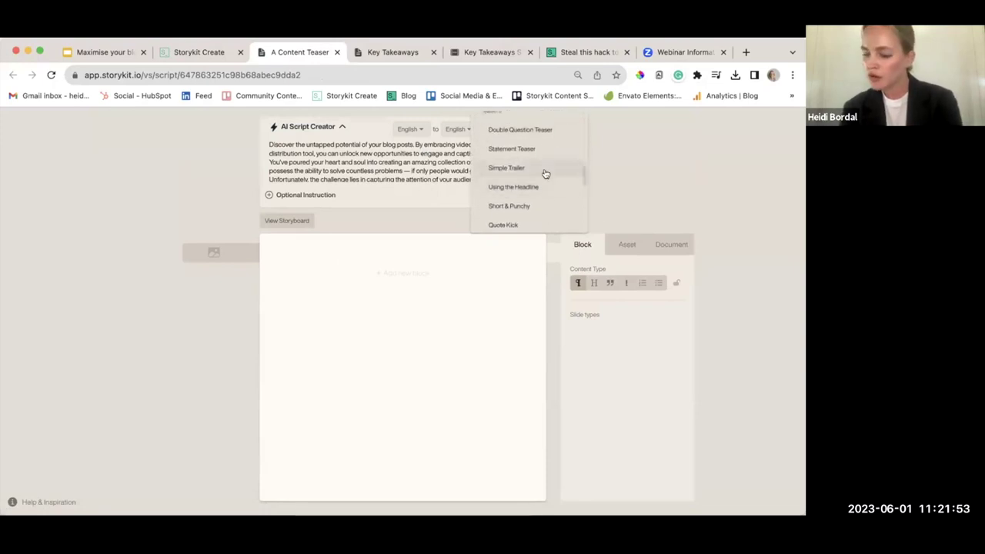
pyautogui.click(519, 131)
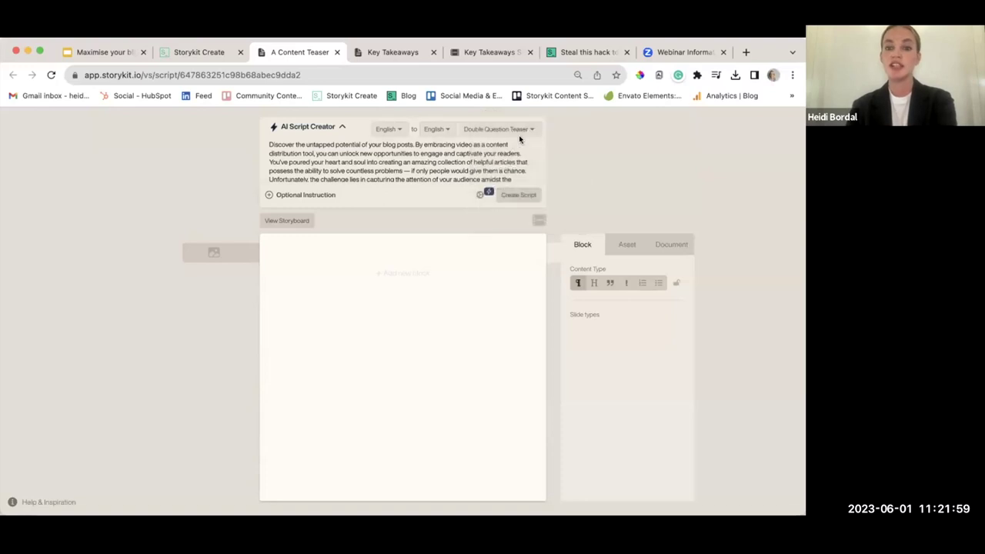
pyautogui.scroll(-1, 454, 167)
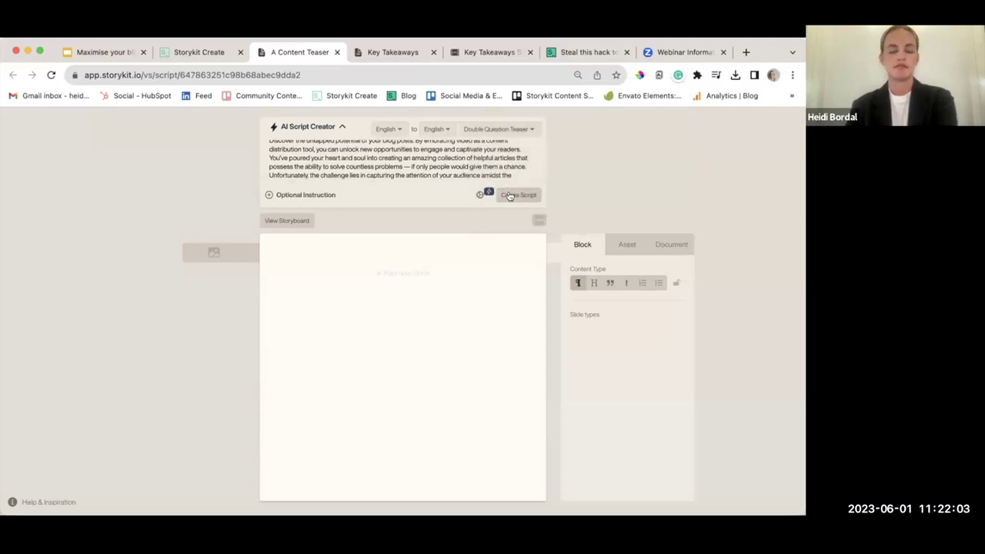
pyautogui.click(509, 196)
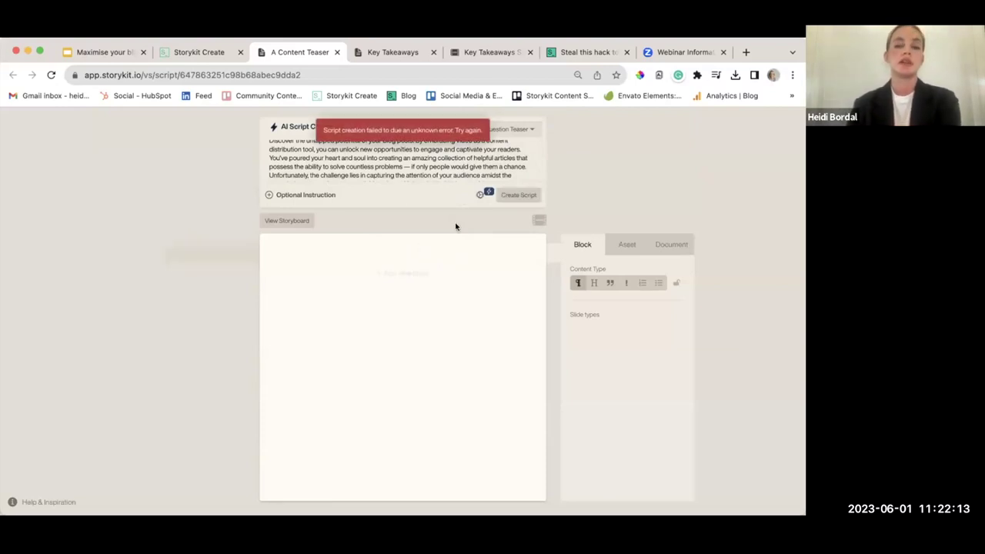
# Step: Retry Create Script after the error to get the four-block 'Are you up to speed…' teaser
pyautogui.click(518, 195)
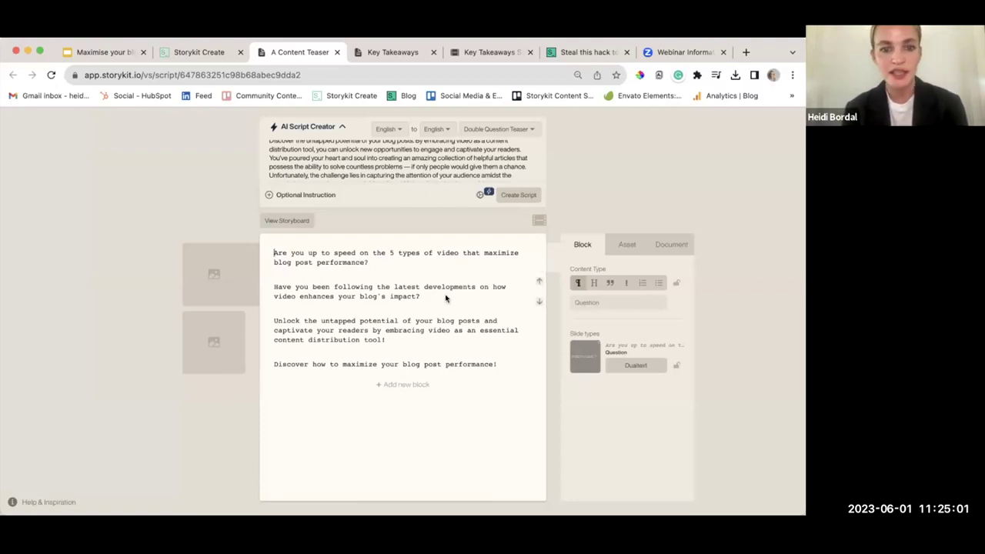
# Step: Preview the slides, create a storyboard from the script, and open A Content Teaser Storyboard 1
pyautogui.click(538, 221)
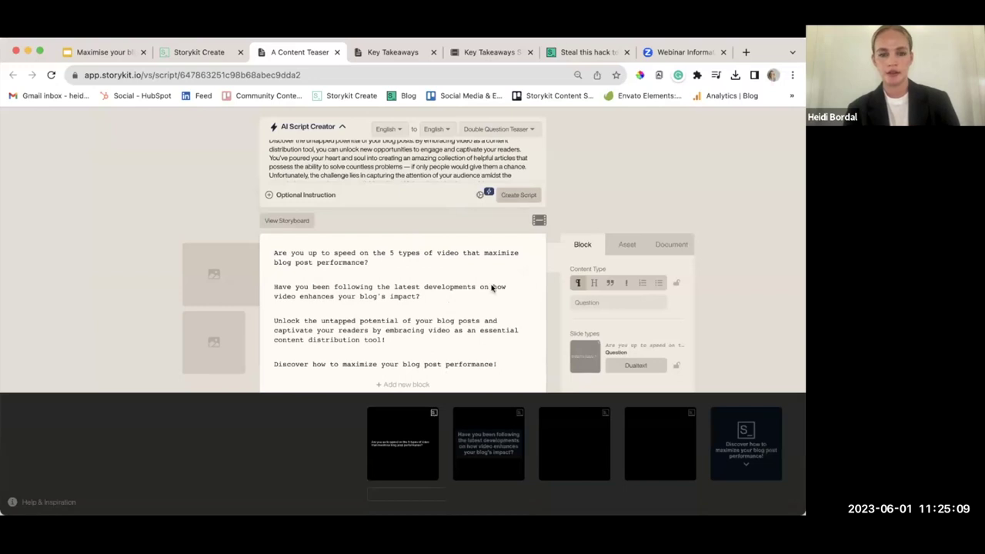
pyautogui.hscroll(3, 511, 470)
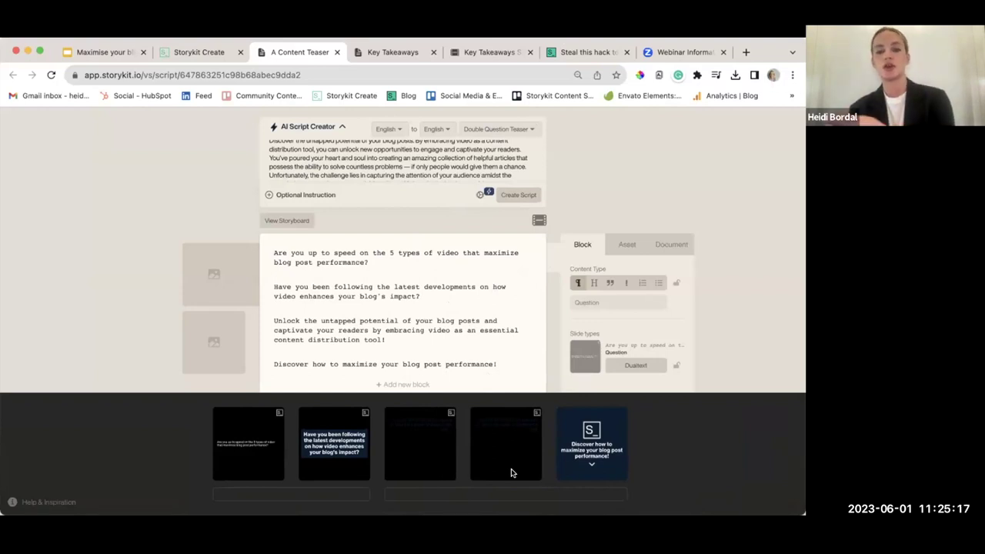
pyautogui.click(286, 221)
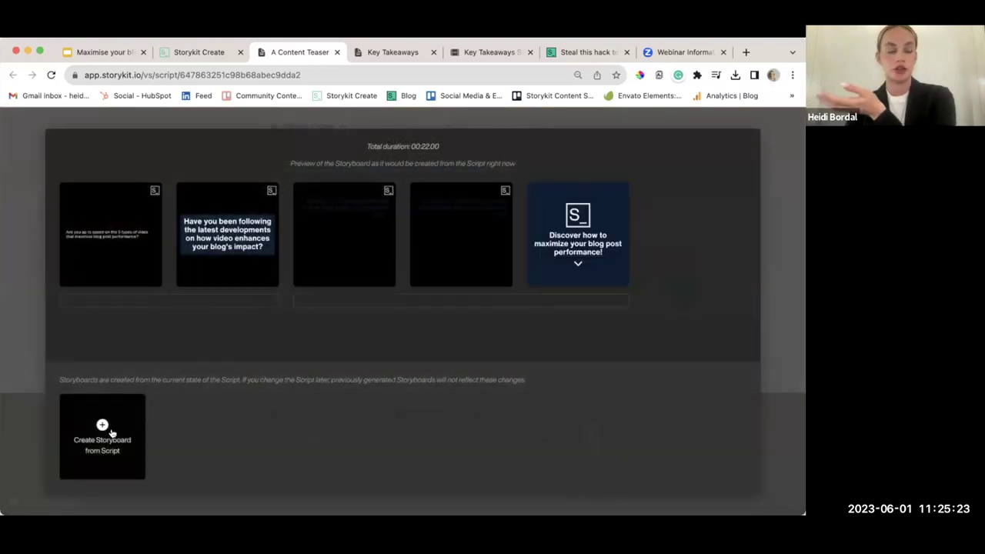
pyautogui.click(117, 437)
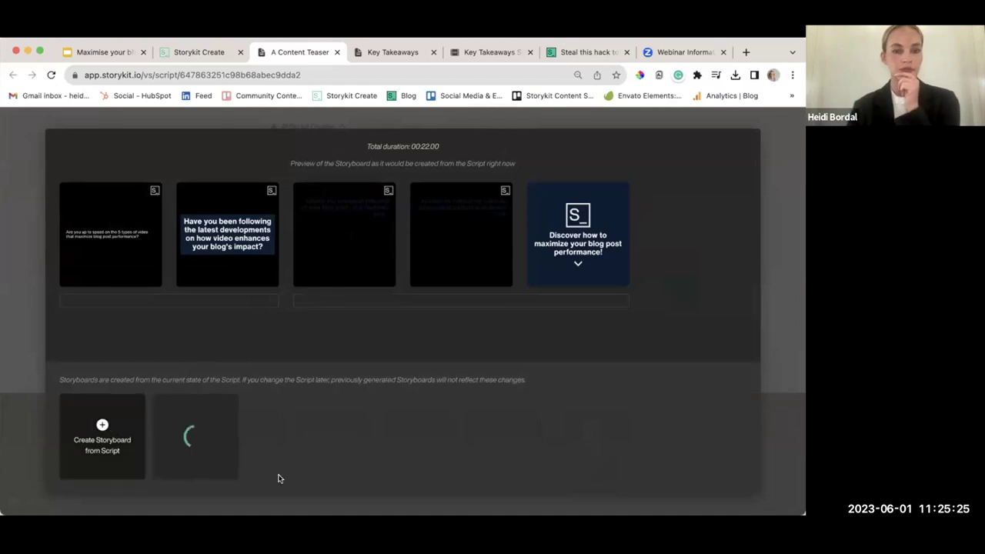
pyautogui.click(208, 467)
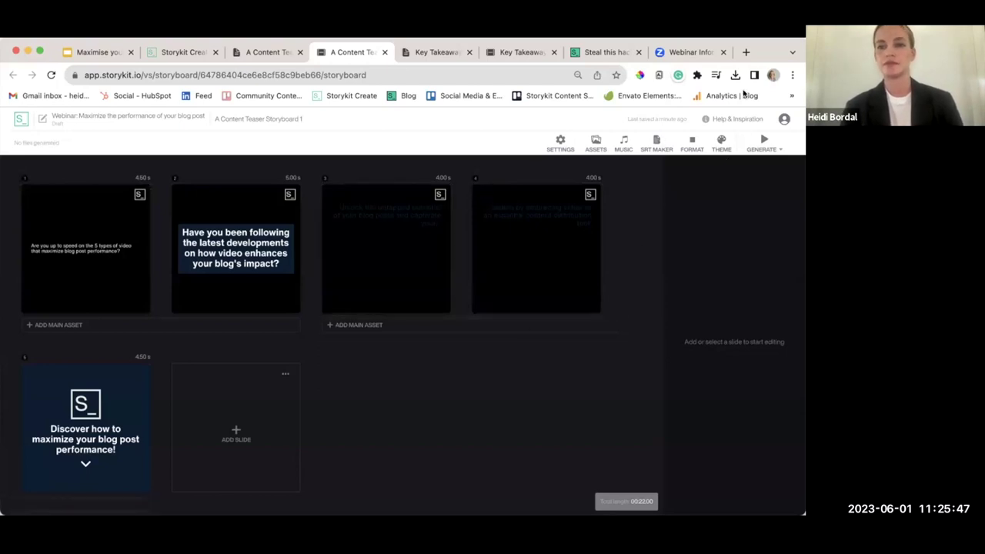
# Step: On the first slide, cut the 'Are you up to speed…' question out of the upper text
pyautogui.click(215, 246)
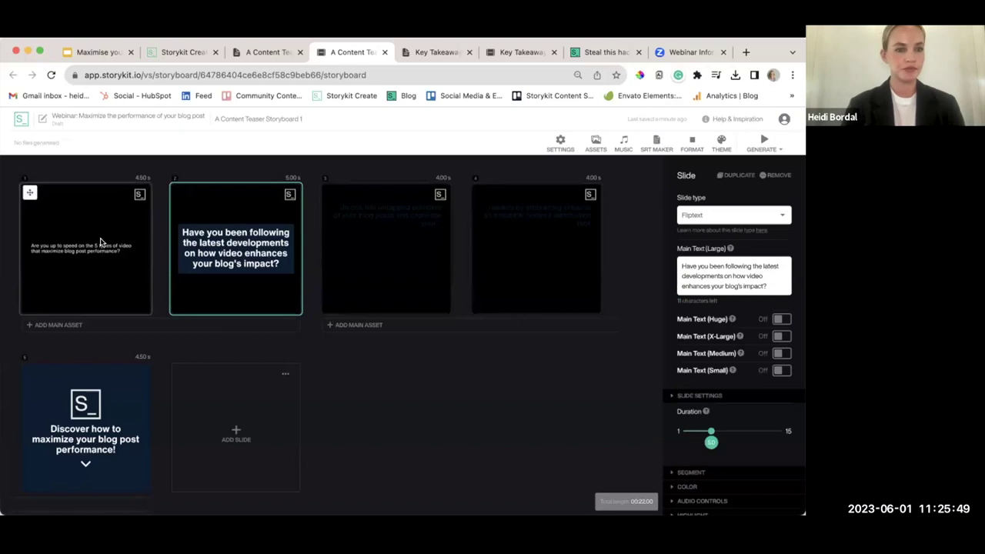
pyautogui.click(100, 237)
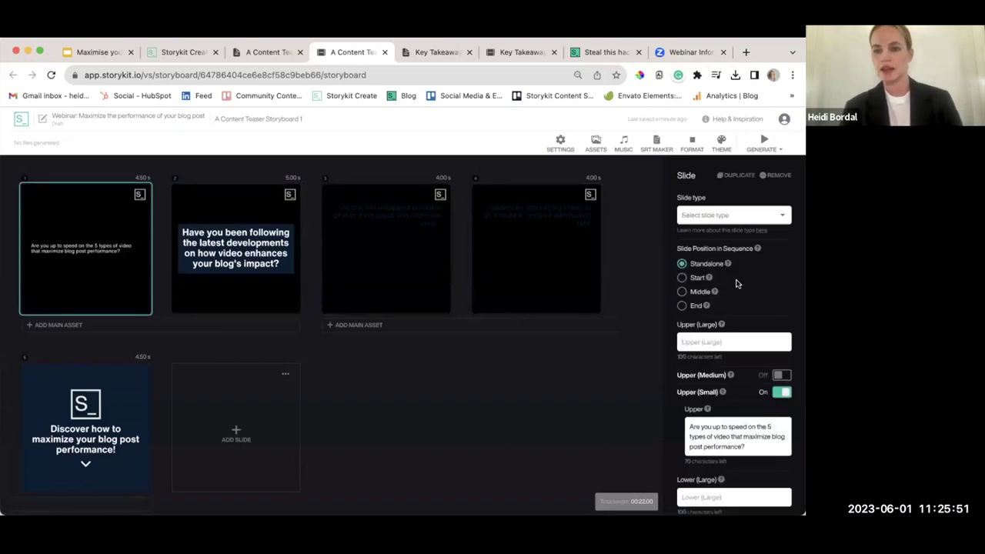
pyautogui.scroll(-1, 736, 284)
pyautogui.moveTo(754, 416); pyautogui.dragTo(670, 392)
pyautogui.hotkey('ctrl', 'c')
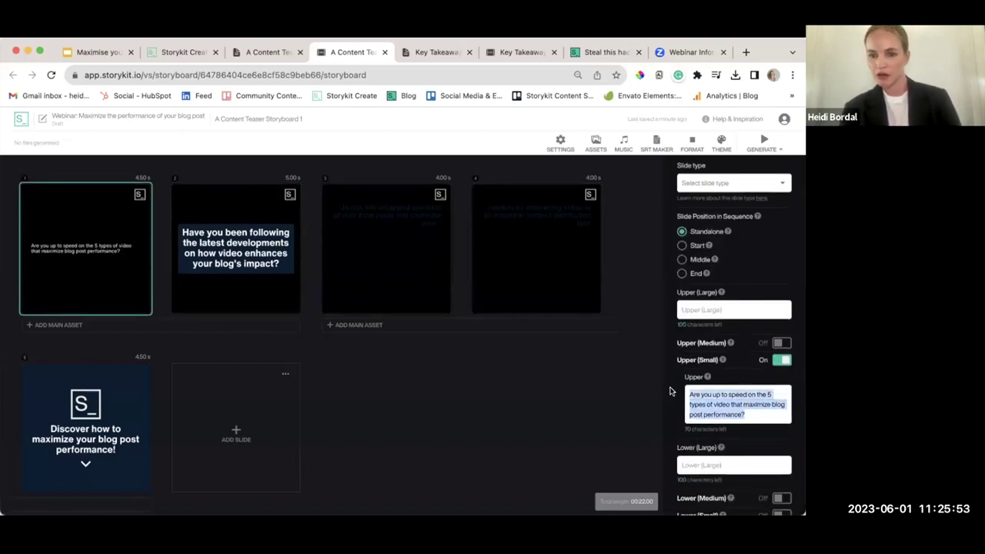
pyautogui.press('BackSpace')
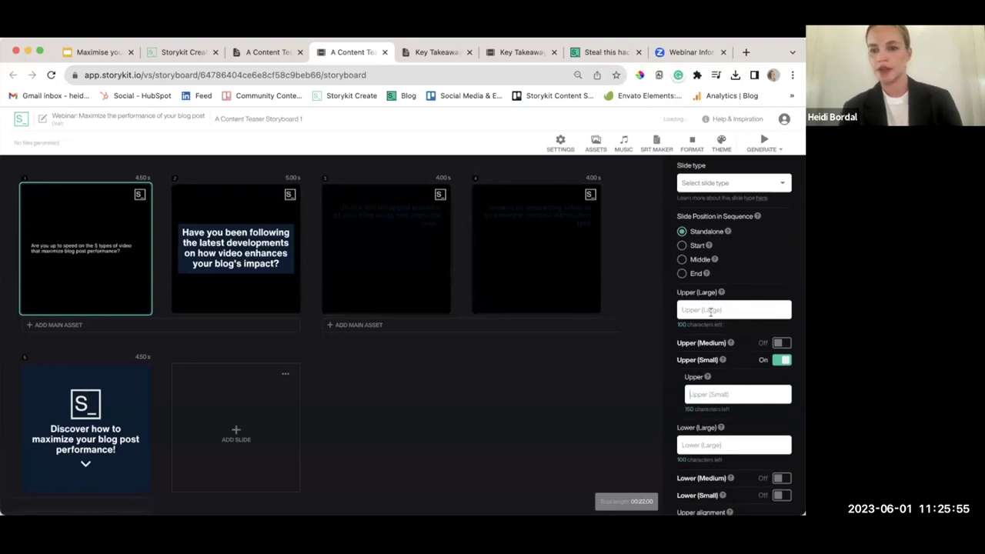
pyautogui.hotkey('ctrl', 'v')
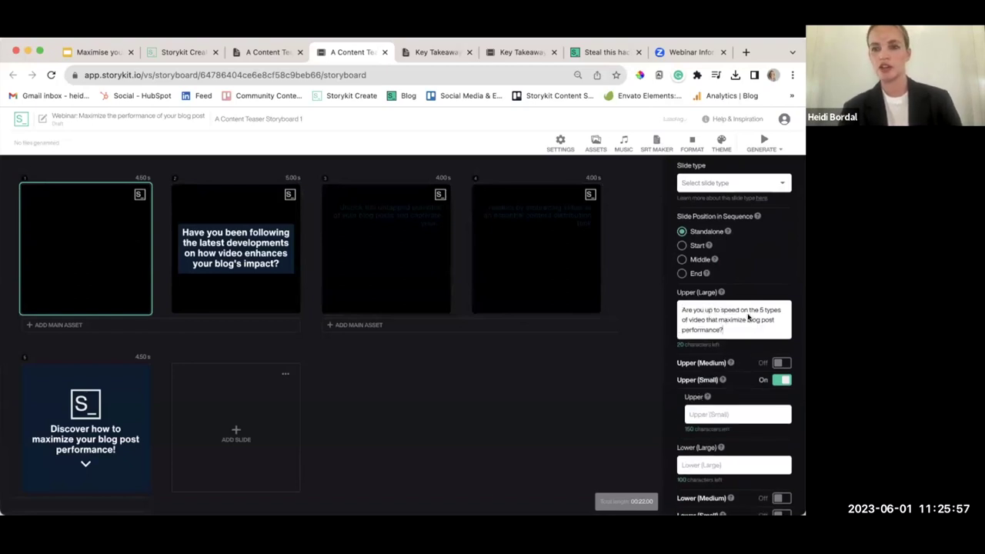
# Step: Switch the first slide to Intro - Icon and paste the question as Main Text (Large)
pyautogui.click(710, 185)
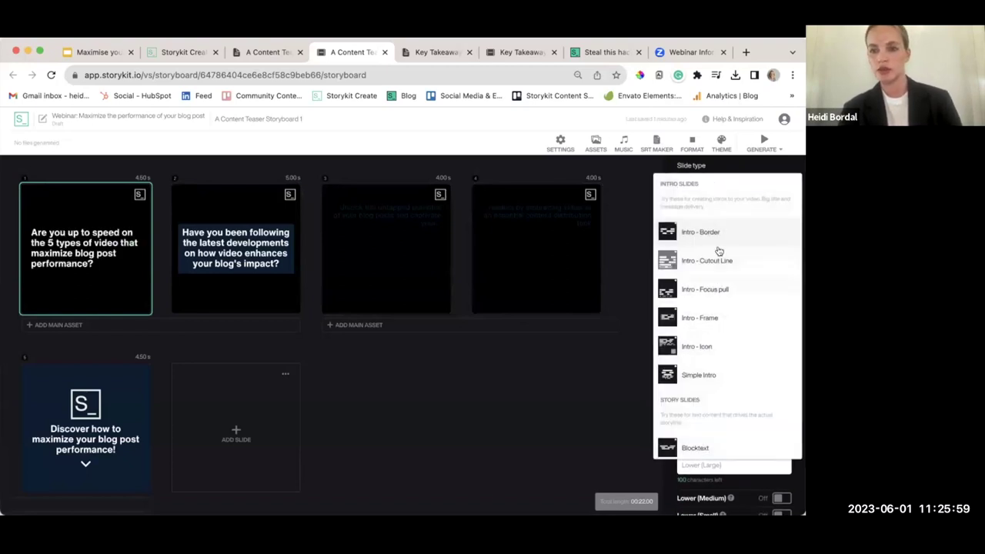
pyautogui.scroll(-1, 724, 285)
pyautogui.click(725, 287)
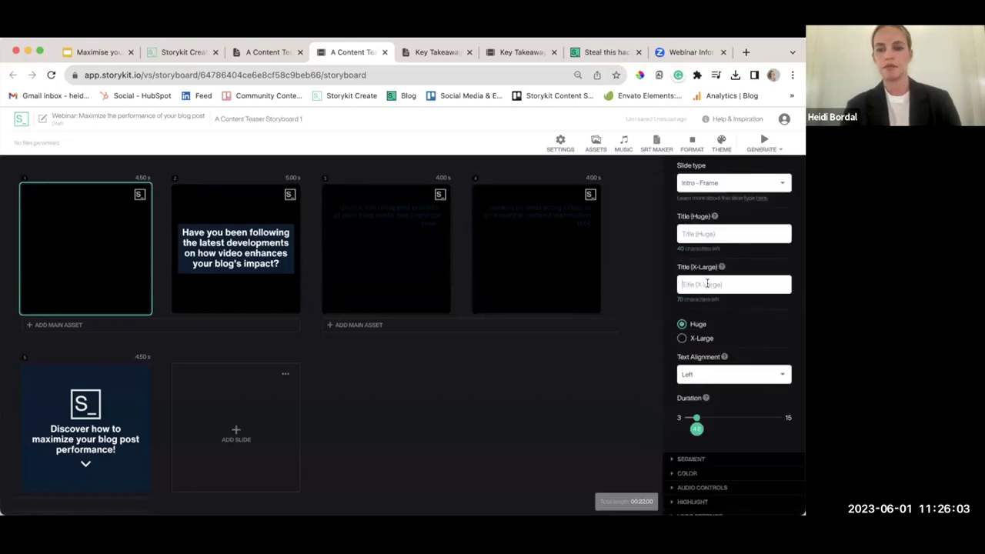
pyautogui.write('Are you up to speed on the 5 types of video that maximize blog post pe')
pyautogui.press('super+z')
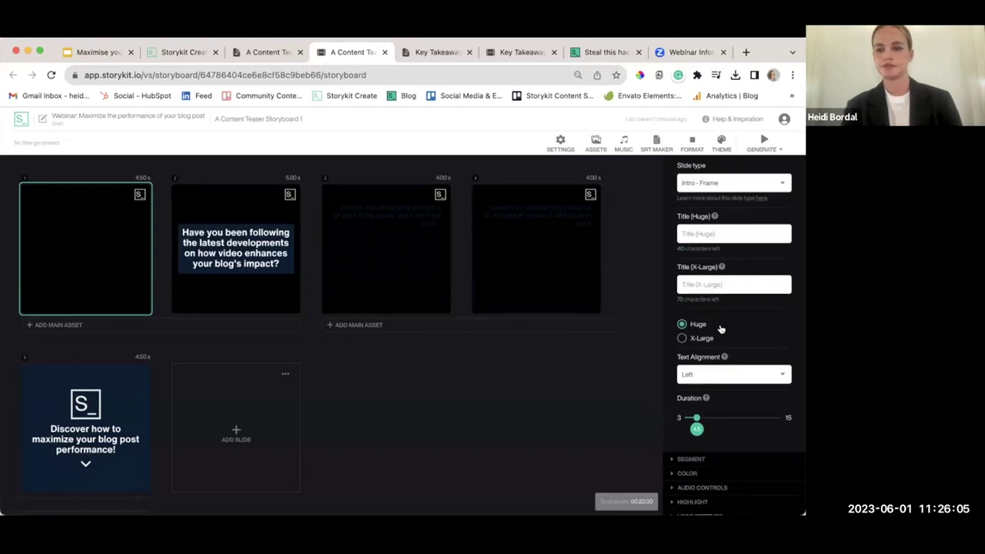
pyautogui.click(690, 188)
pyautogui.scroll(-3, 700, 259)
pyautogui.scroll(2, 698, 259)
pyautogui.click(709, 201)
pyautogui.click(713, 284)
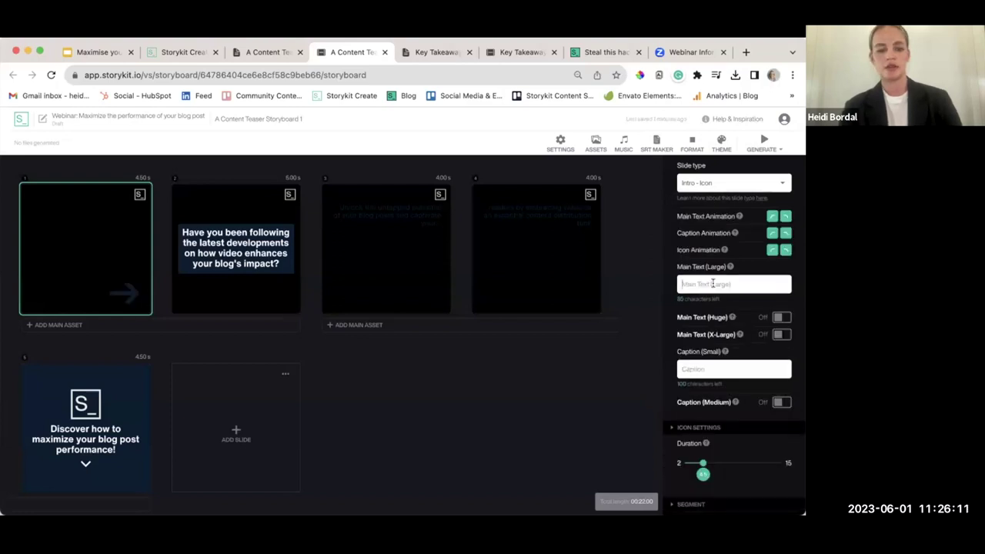
pyautogui.press('super+v')
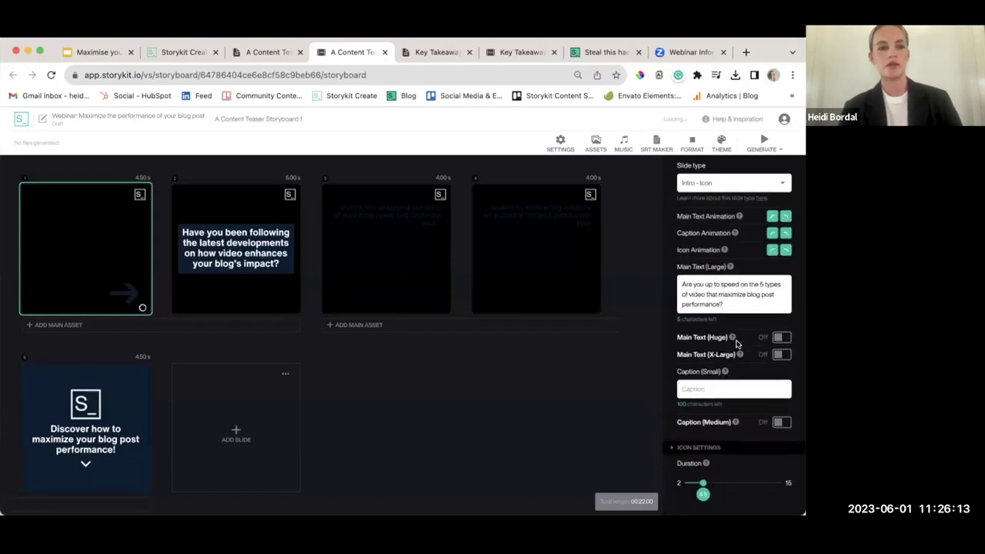
# Step: Tick Border under COLOR for the second slide's 'Have you been following…' text plate
pyautogui.click(200, 268)
pyautogui.scroll(-1, 700, 362)
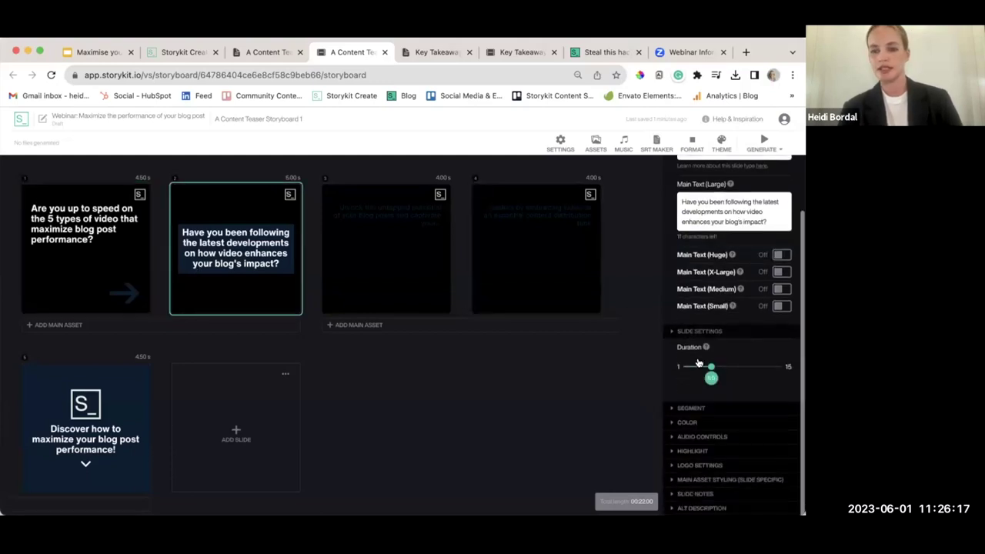
pyautogui.click(703, 422)
pyautogui.scroll(-5, 702, 422)
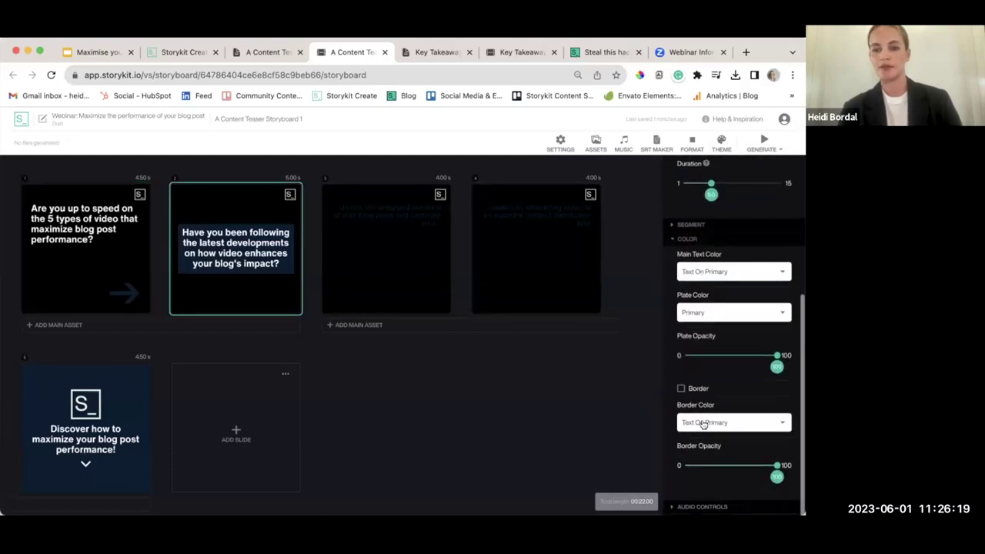
pyautogui.click(692, 363)
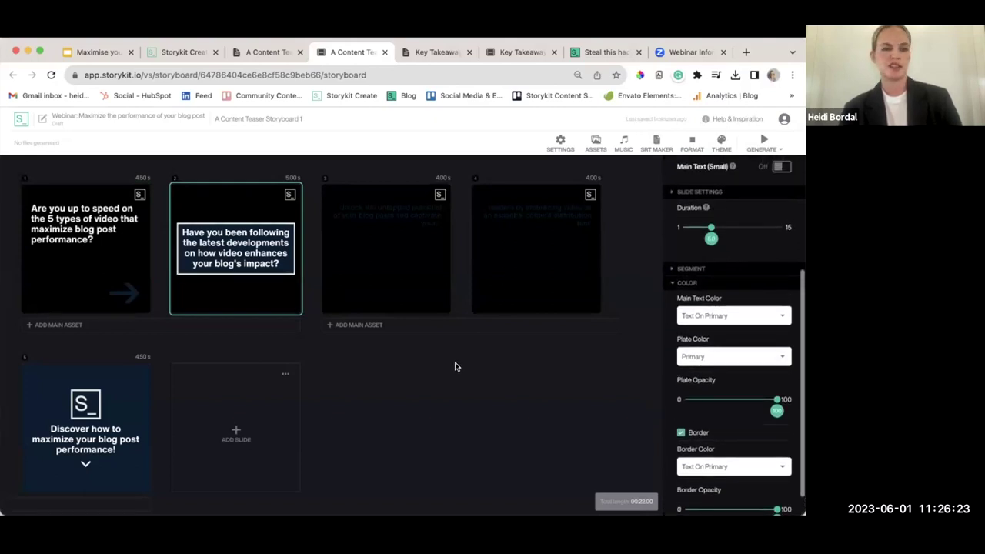
# Step: Set slide 3's slide type to Simple Slide
pyautogui.click(360, 226)
pyautogui.scroll(5, 739, 264)
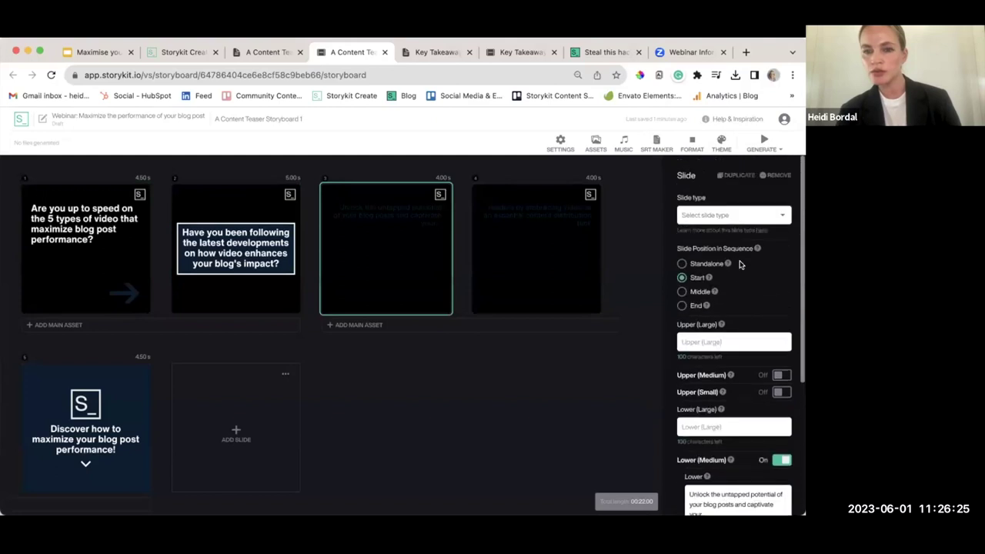
pyautogui.scroll(-3, 740, 274)
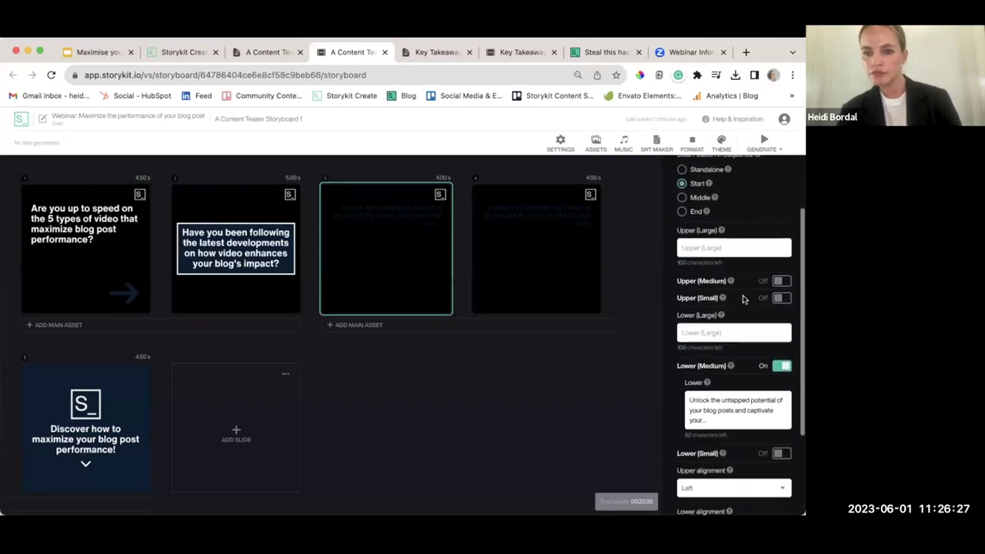
pyautogui.scroll(2, 735, 369)
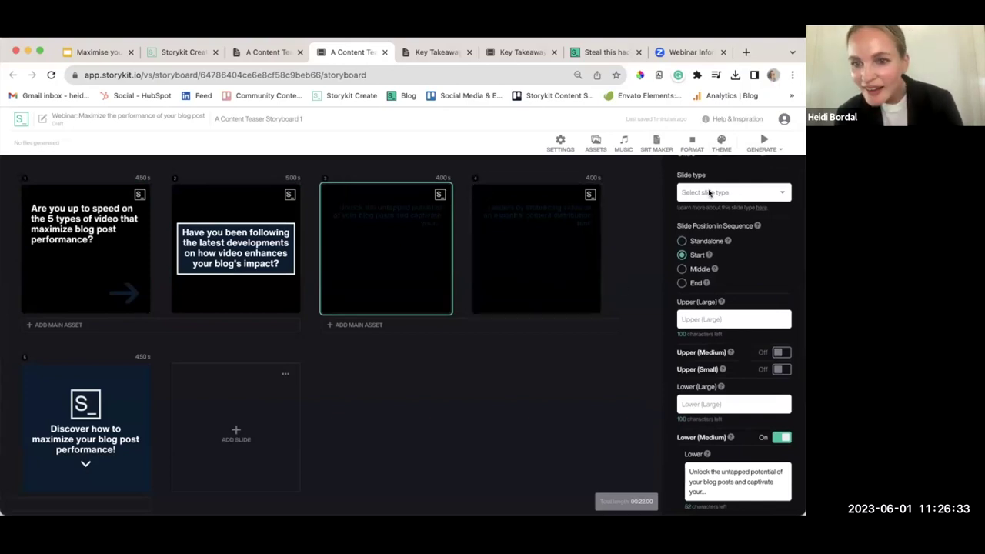
pyautogui.click(709, 192)
pyautogui.scroll(-5, 725, 298)
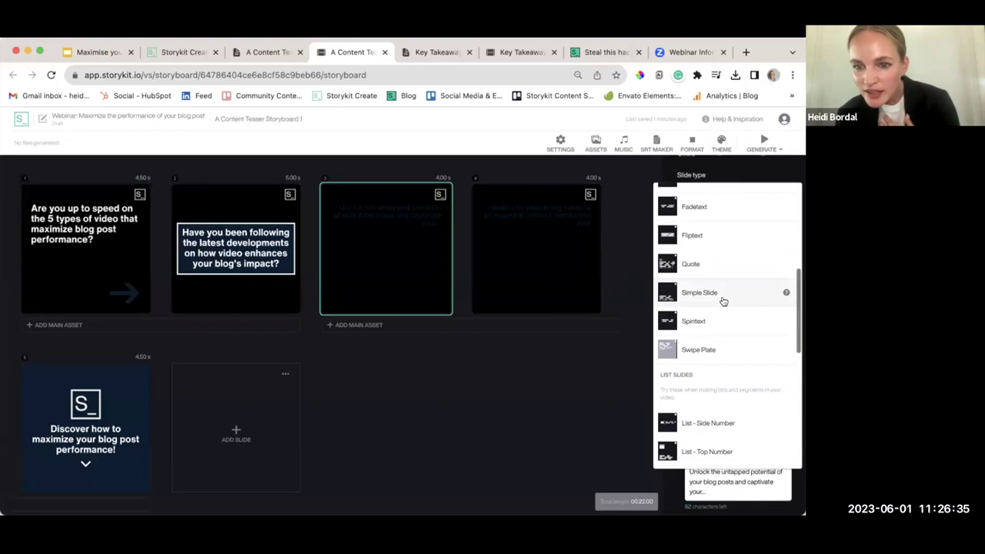
pyautogui.scroll(-8, 723, 302)
pyautogui.scroll(5, 721, 297)
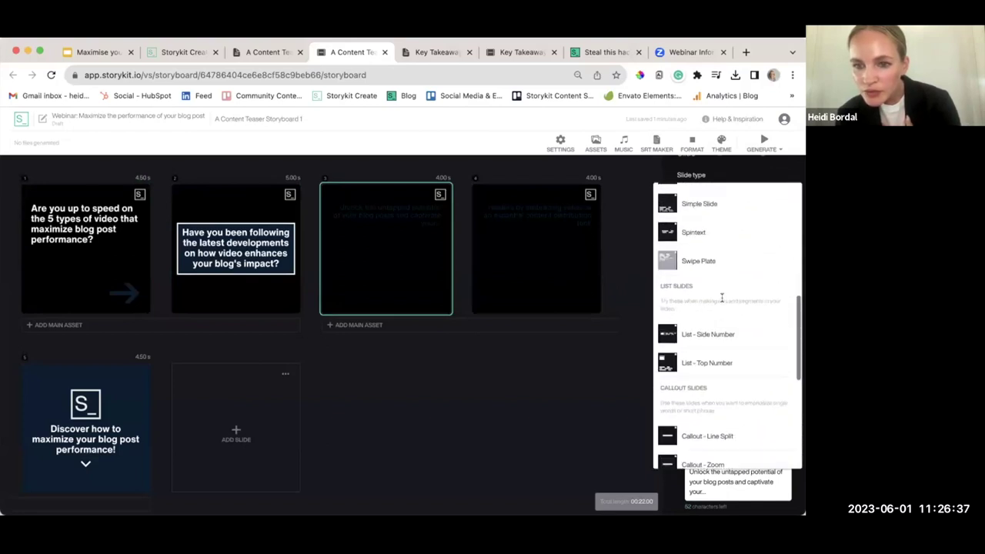
pyautogui.scroll(3, 722, 297)
pyautogui.click(711, 297)
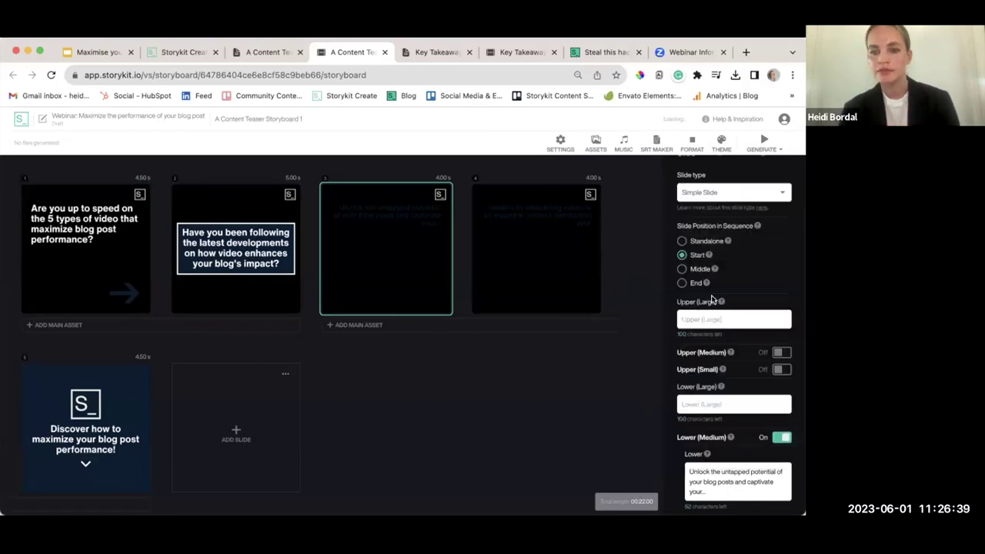
# Step: Copy the 'Unlock the untapped potential of your blog posts…' sentence from the script
pyautogui.click(275, 58)
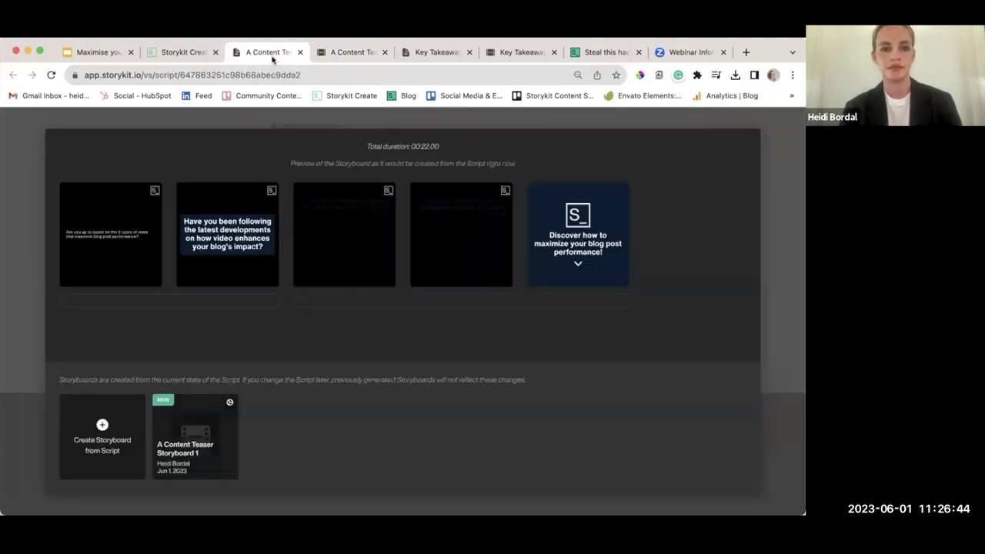
pyautogui.click(19, 281)
pyautogui.scroll(-1, 403, 343)
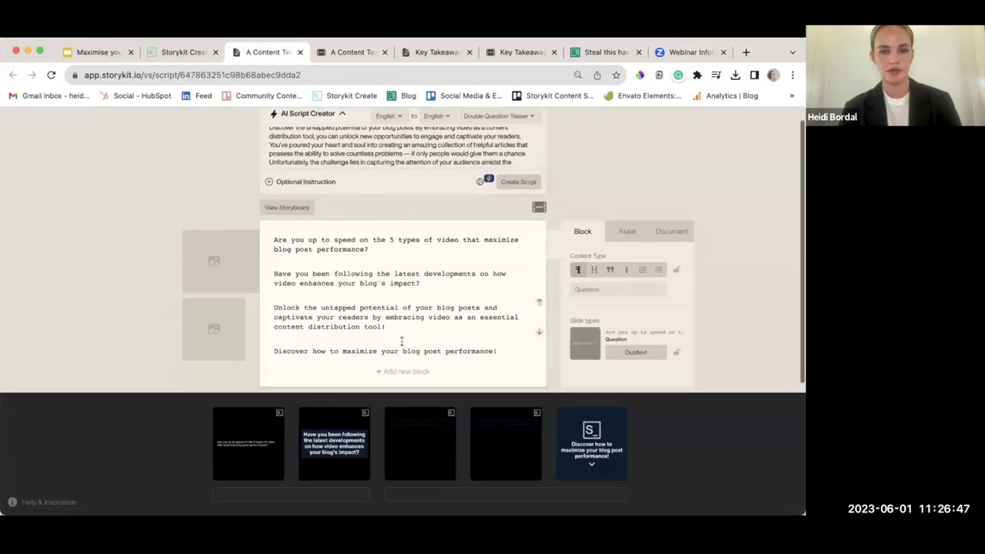
pyautogui.moveTo(393, 328); pyautogui.dragTo(262, 296)
pyautogui.press('super+c')
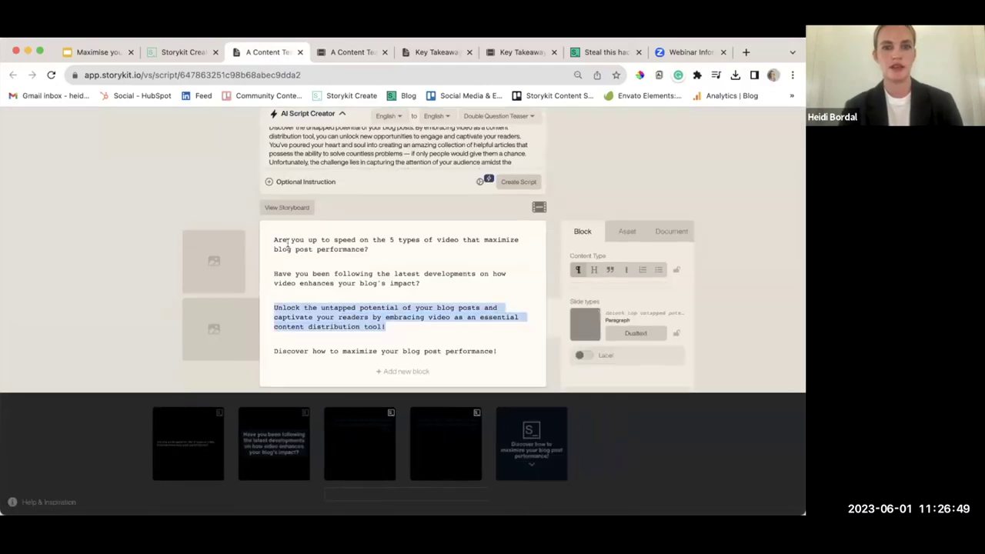
# Step: Paste the sentence into the third slide's Main Text (Medium) instead of the large main text
pyautogui.click(350, 52)
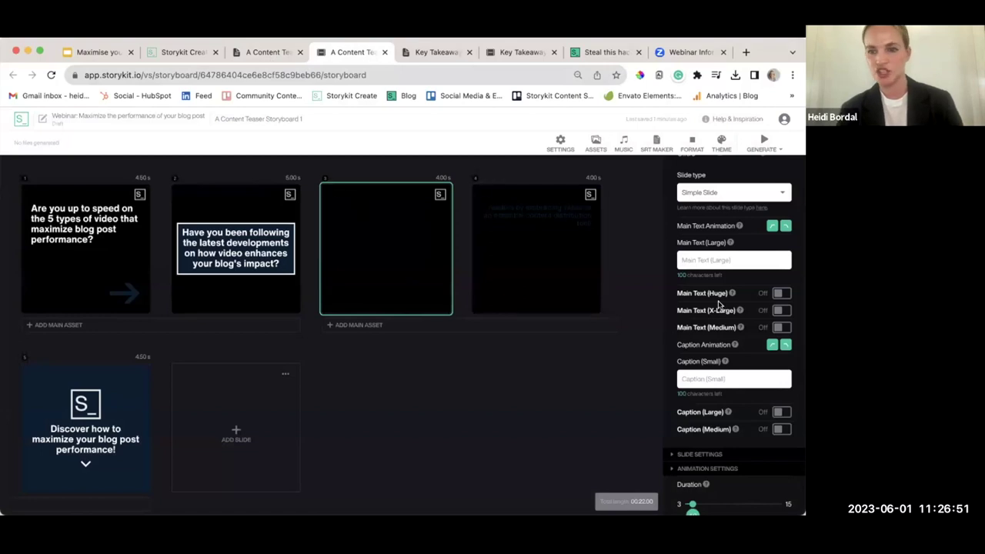
pyautogui.click(696, 258)
pyautogui.write('Unlock the untapped potential of your blog posts and captivate your readers by embracing video as an')
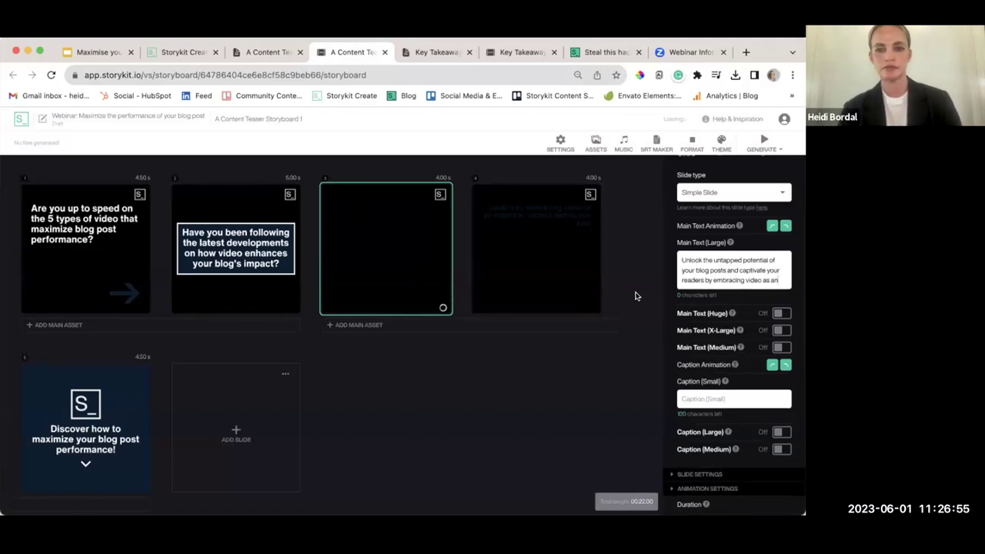
pyautogui.press('super+z')
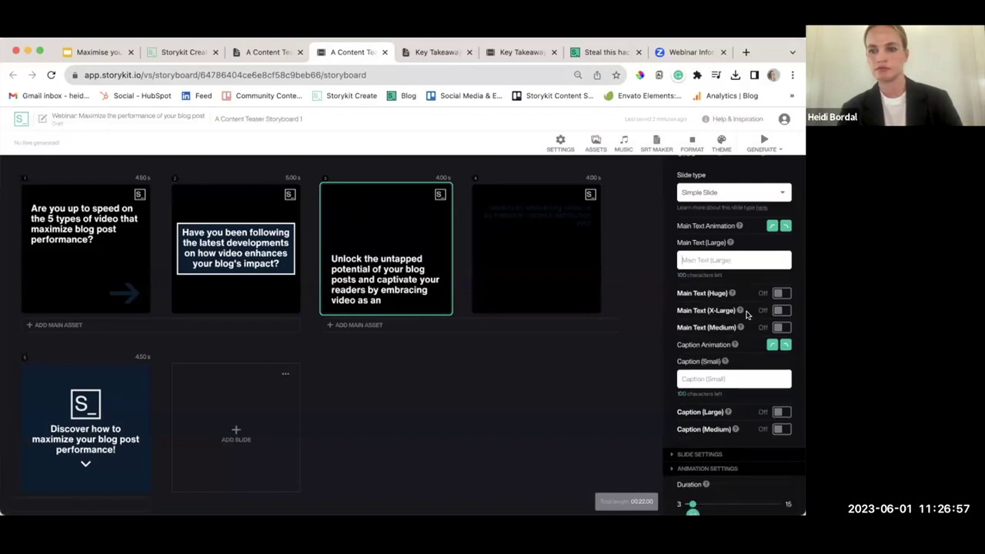
pyautogui.click(776, 328)
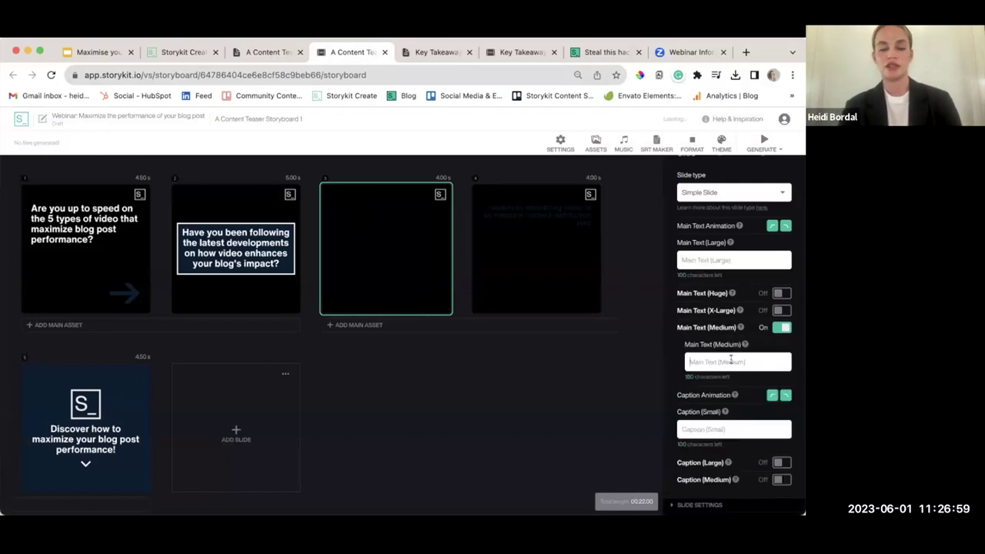
pyautogui.click(730, 361)
pyautogui.press('super+v')
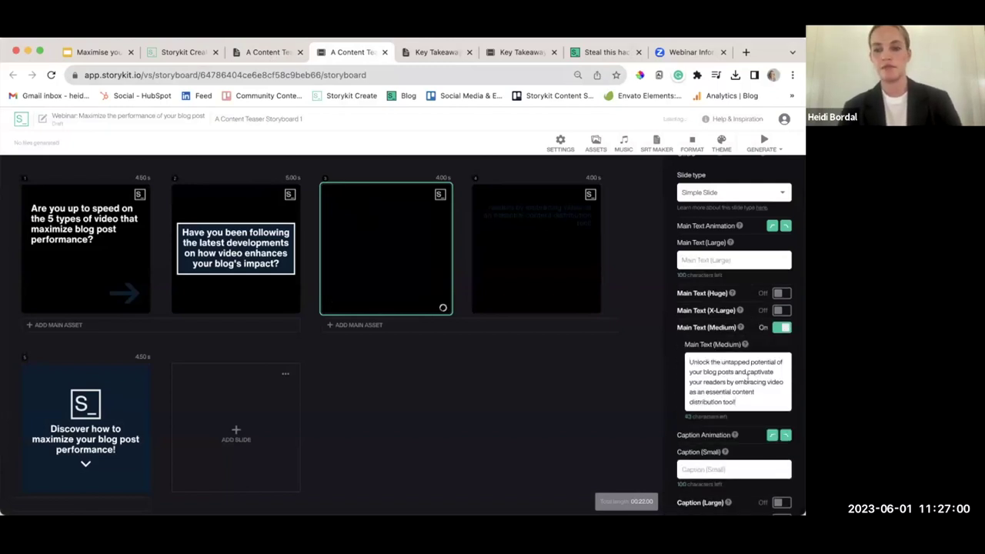
pyautogui.click(521, 260)
pyautogui.scroll(-1, 727, 354)
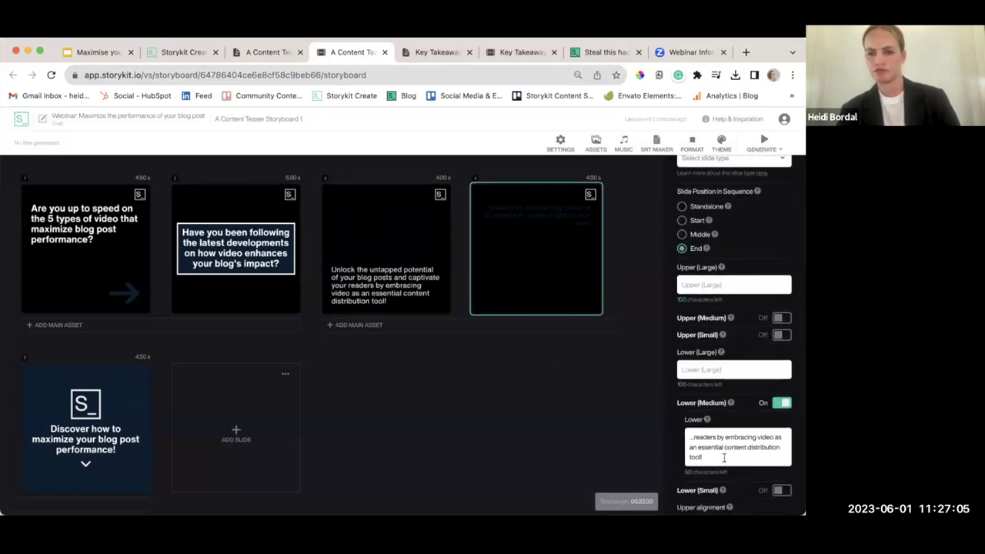
pyautogui.moveTo(723, 457); pyautogui.dragTo(667, 419)
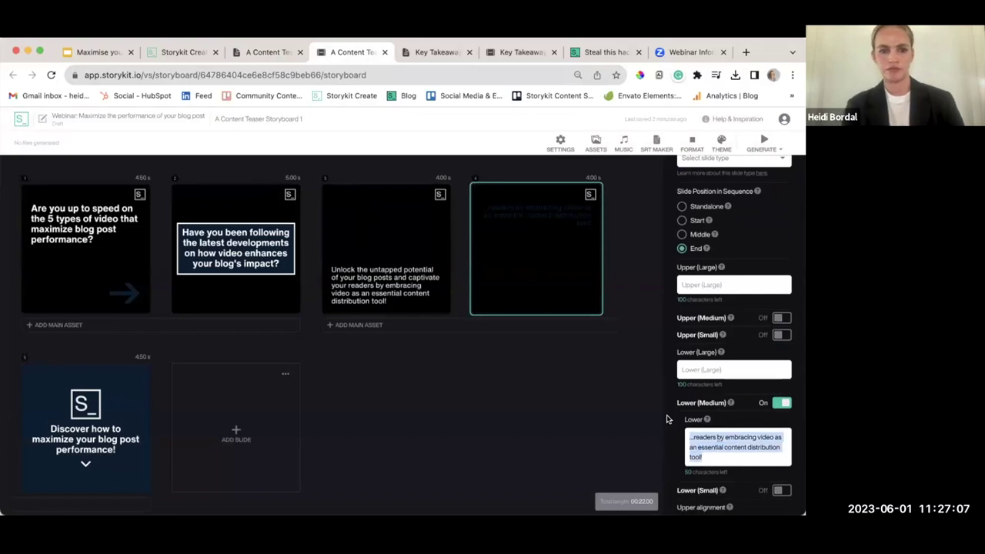
pyautogui.press('BackSpace')
pyautogui.scroll(2, 715, 264)
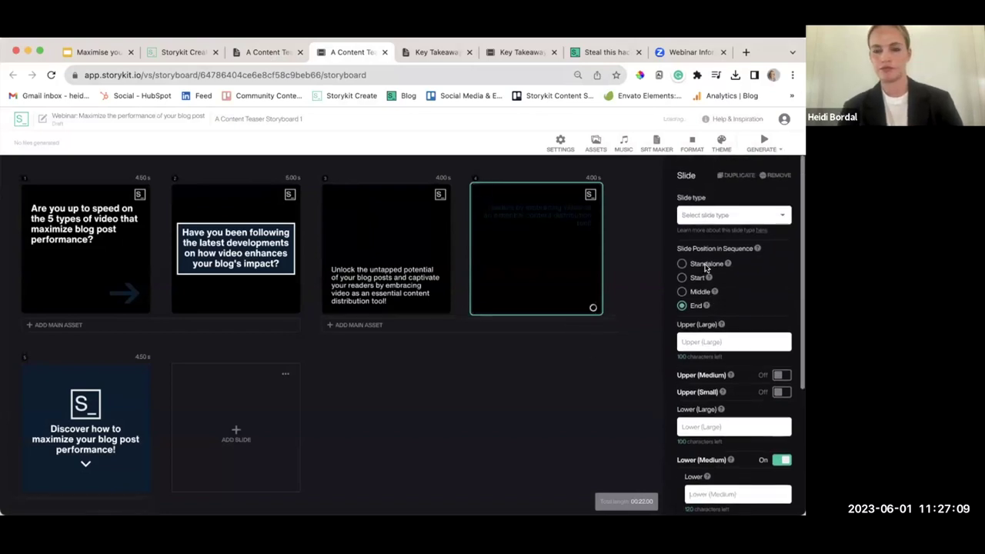
pyautogui.hotkey('ctrl', 'z')
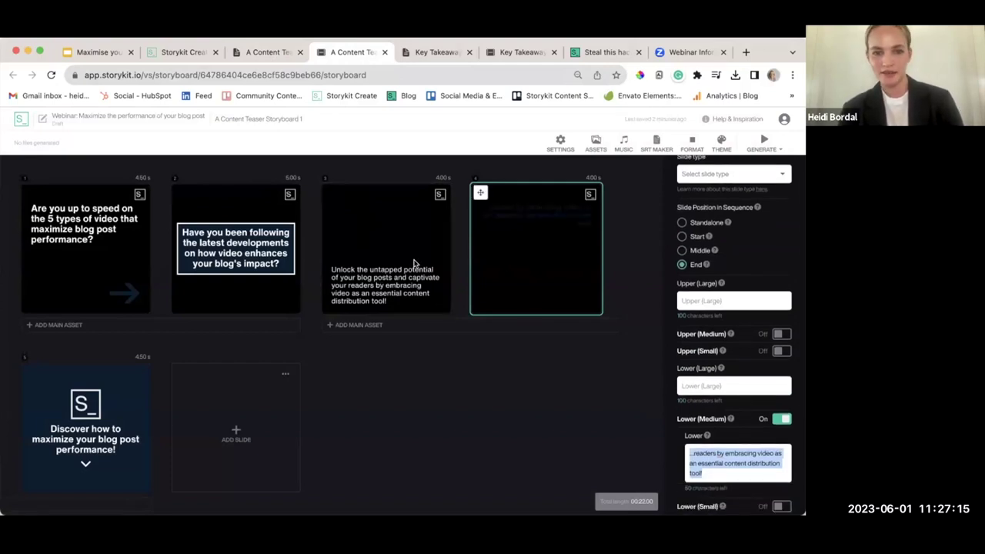
pyautogui.click(385, 238)
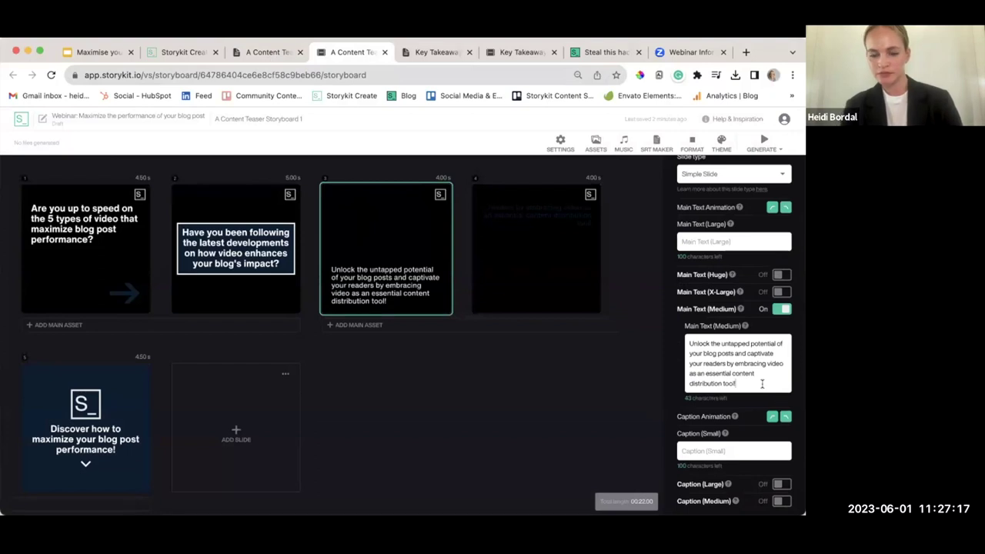
pyautogui.click(558, 277)
pyautogui.moveTo(715, 475); pyautogui.dragTo(680, 446)
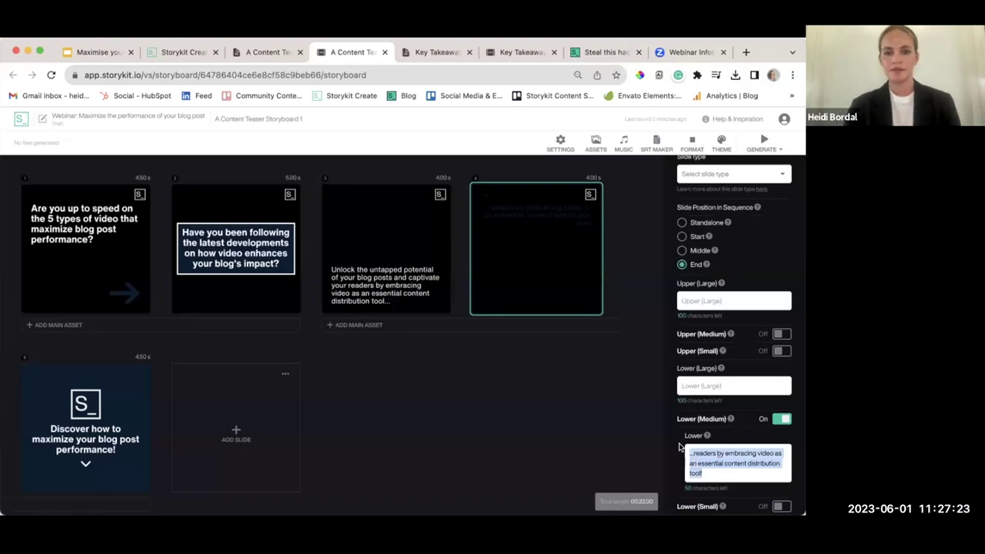
pyautogui.click(367, 277)
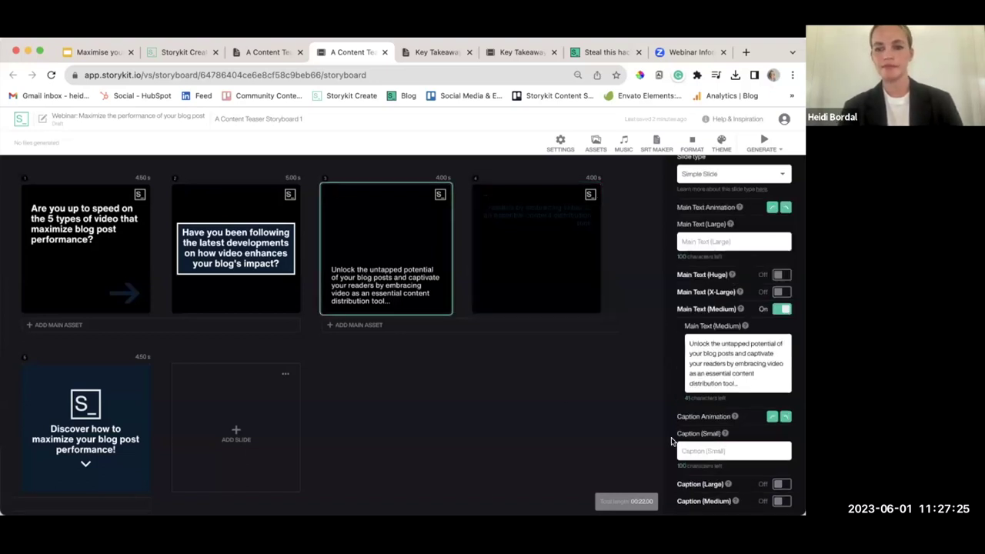
pyautogui.press('BackSpace')
pyautogui.press('BackSpace')
pyautogui.press('BackSpace')
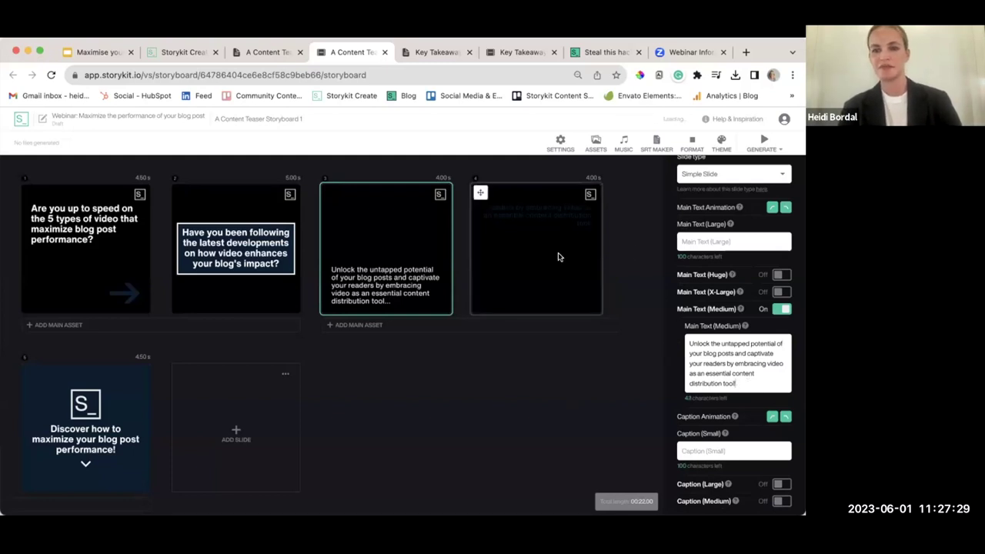
# Step: Remove slide 4 and move 'Discover how to maximize your blog post performance!' into CTA Text (Medium)
pyautogui.click(558, 257)
pyautogui.click(773, 177)
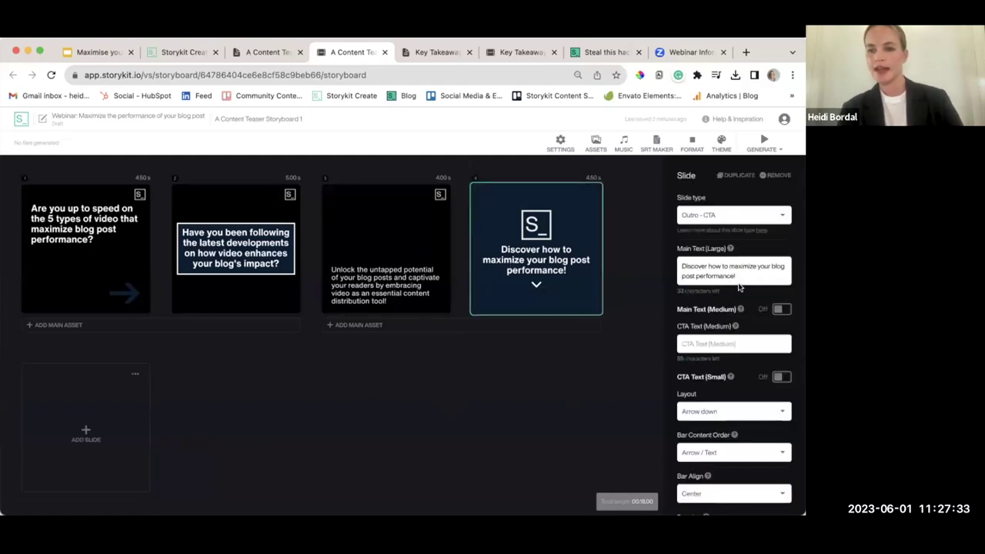
pyautogui.moveTo(741, 277); pyautogui.dragTo(632, 250)
pyautogui.hotkey('ctrl', 'c')
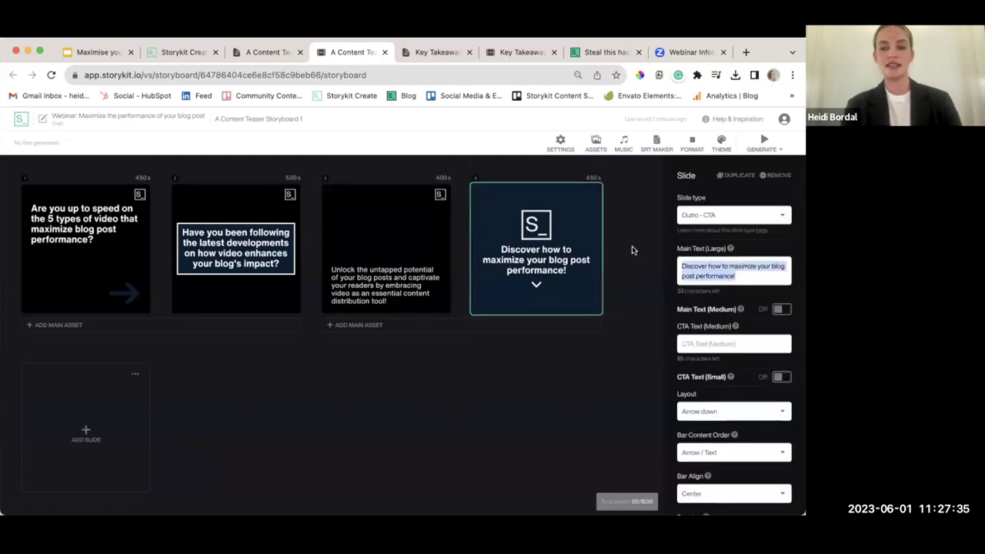
pyautogui.press('BackSpace')
pyautogui.hotkey('ctrl', 'v')
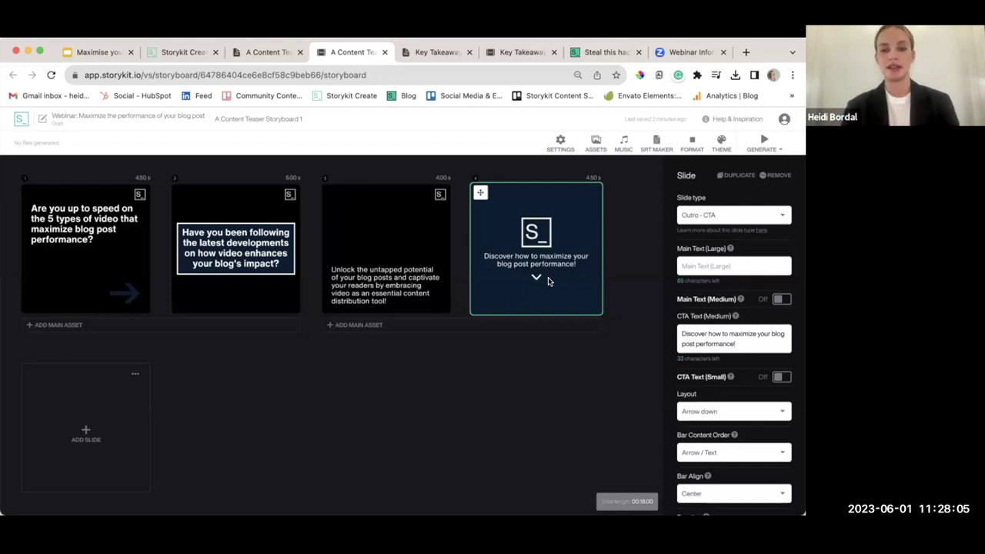
pyautogui.scroll(-1, 715, 365)
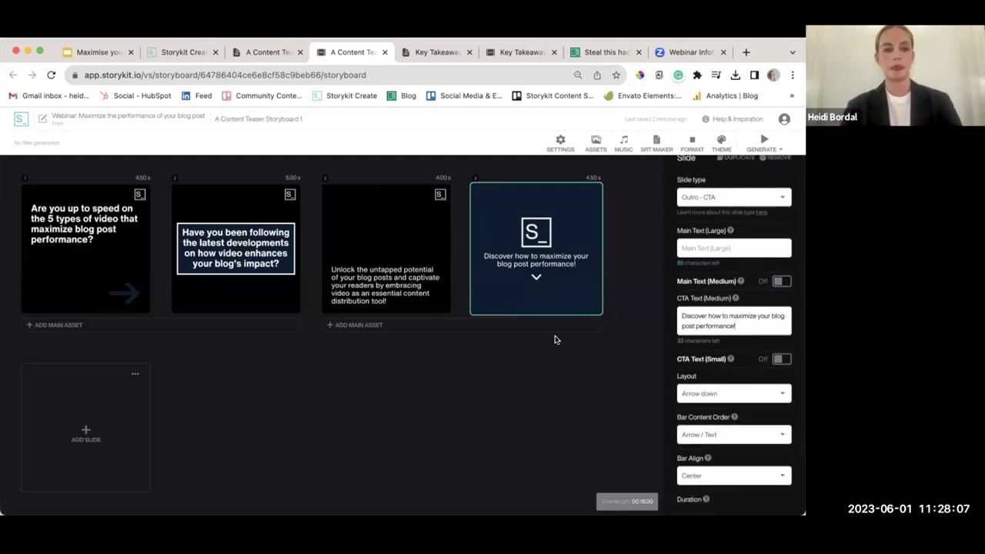
# Step: Add the smiling-businesswoman clip to the opening slides and the woman-with-papers clip to slide 3
pyautogui.click(46, 325)
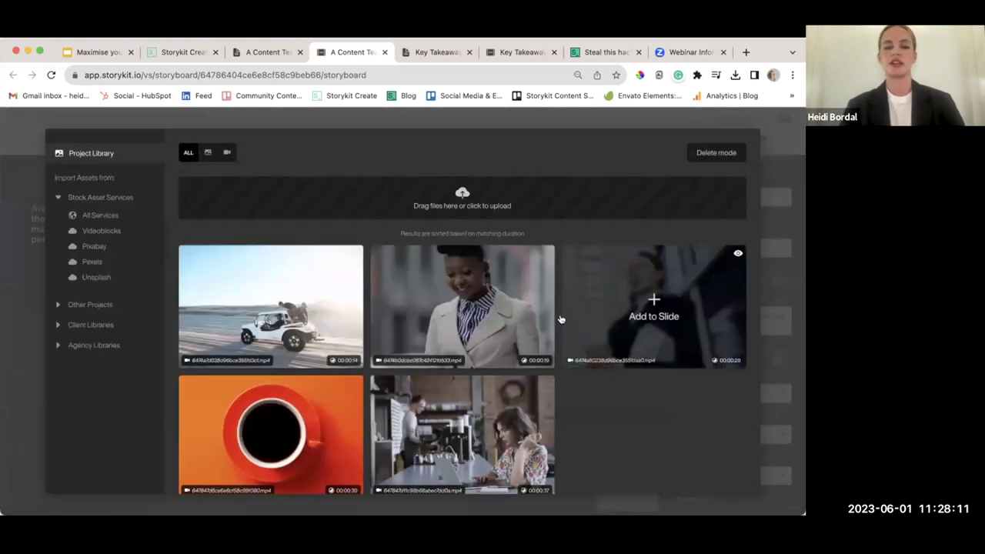
pyautogui.click(487, 309)
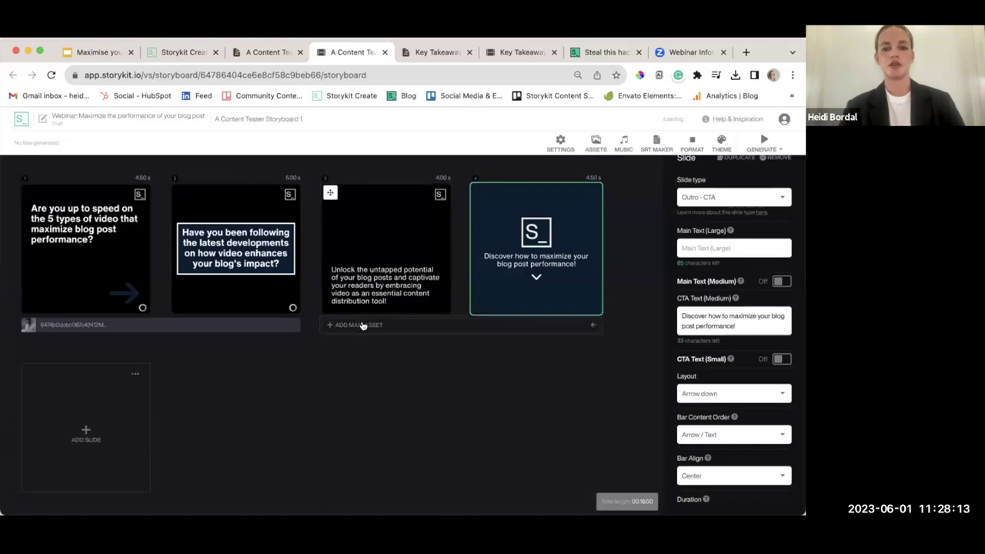
pyautogui.click(362, 323)
pyautogui.click(699, 318)
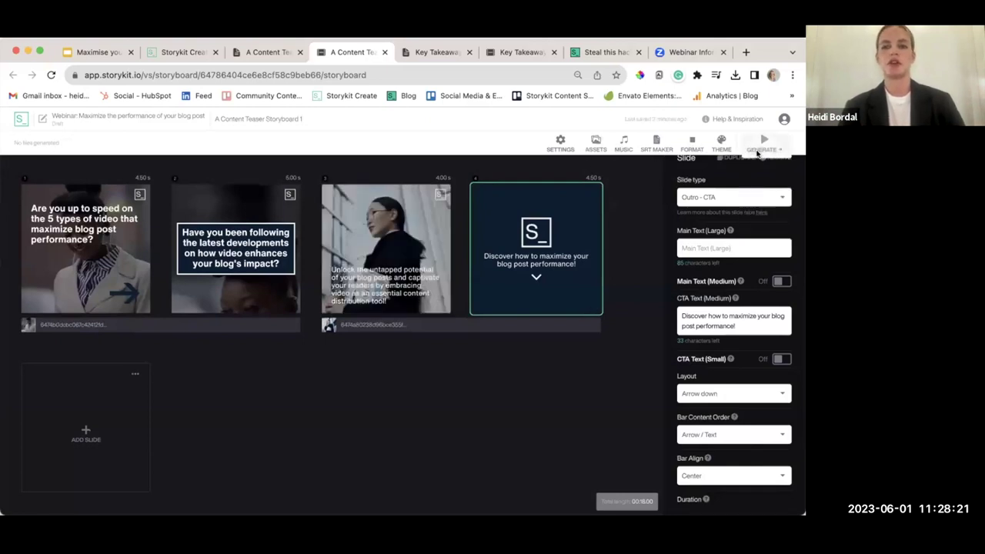
# Step: Generate the full-resolution video, then bring up the Key Takeaways storyboard
pyautogui.click(762, 148)
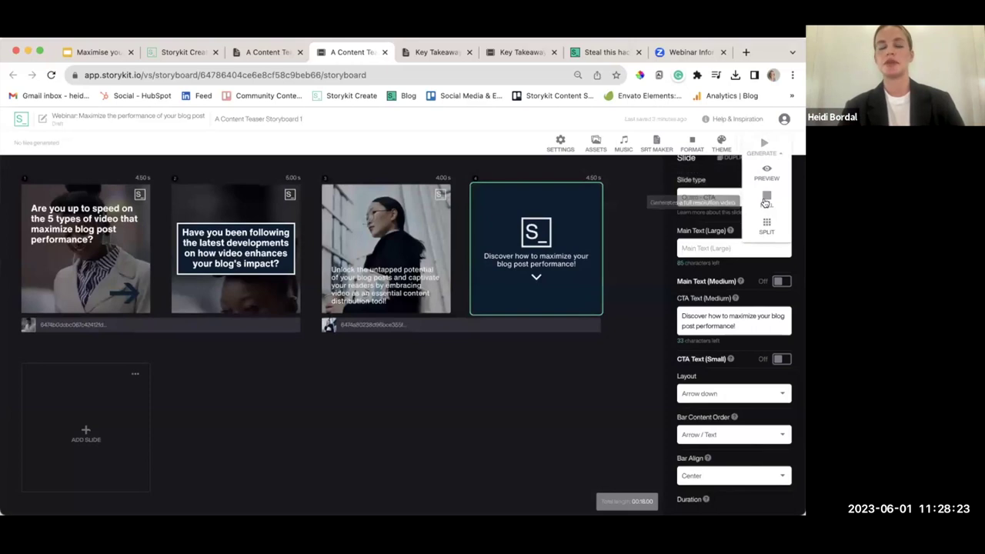
pyautogui.click(766, 200)
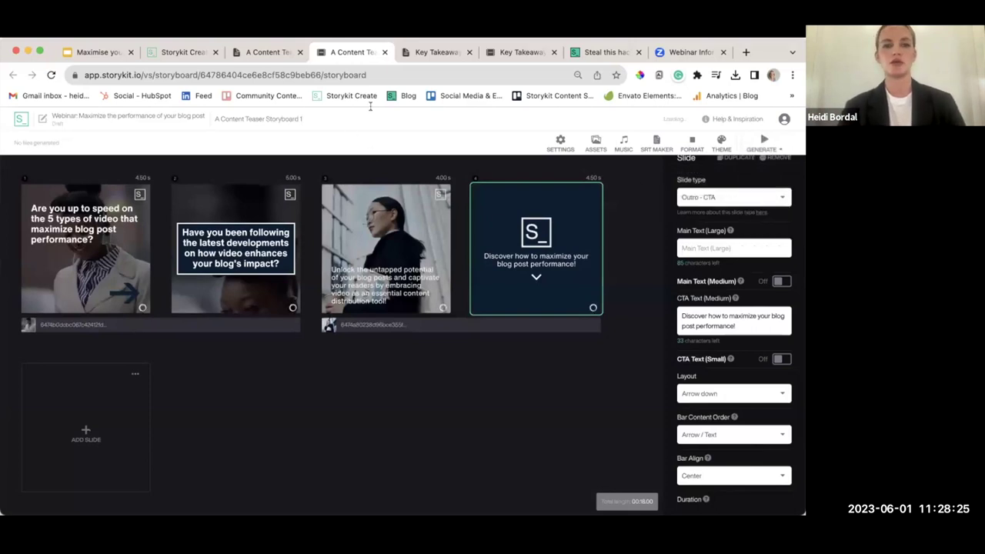
pyautogui.click(515, 52)
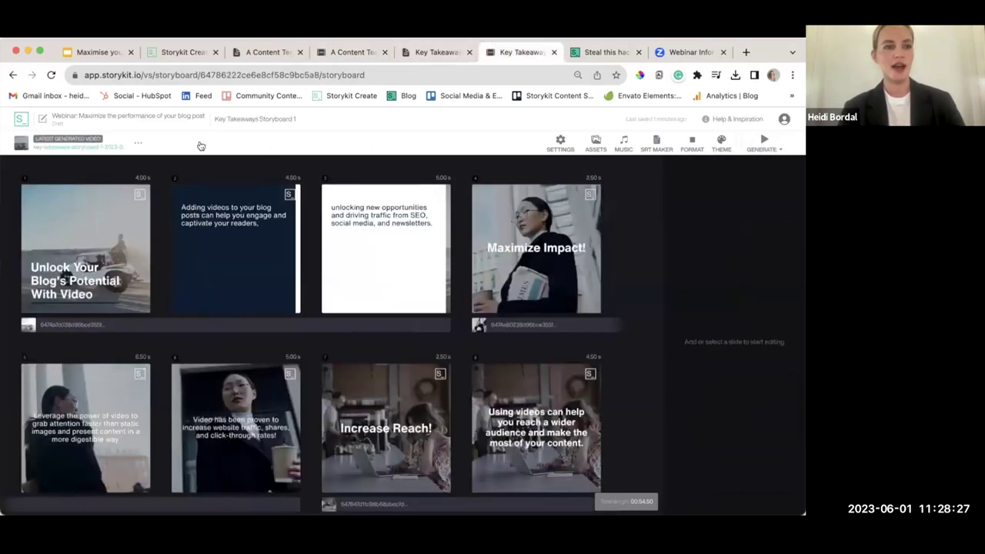
pyautogui.click(80, 149)
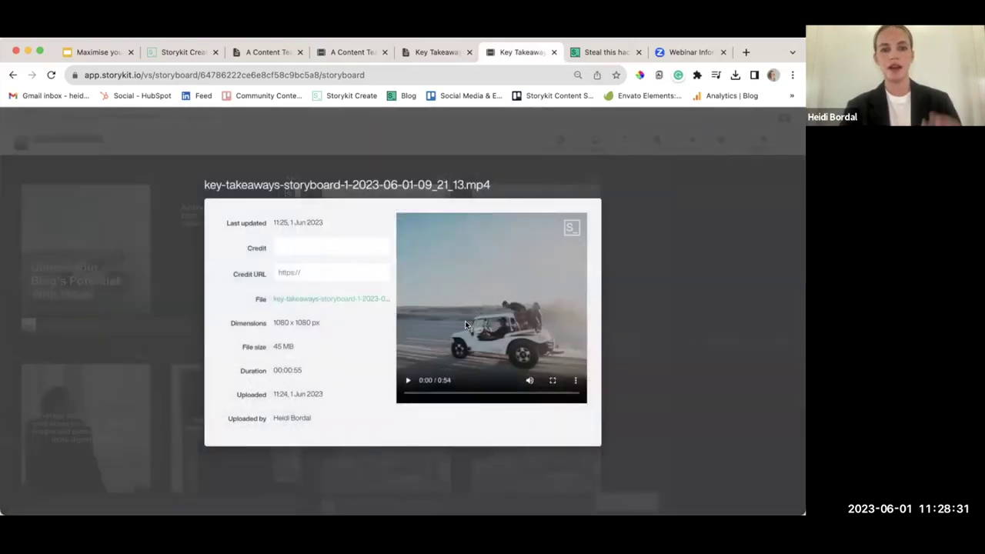
pyautogui.click(409, 380)
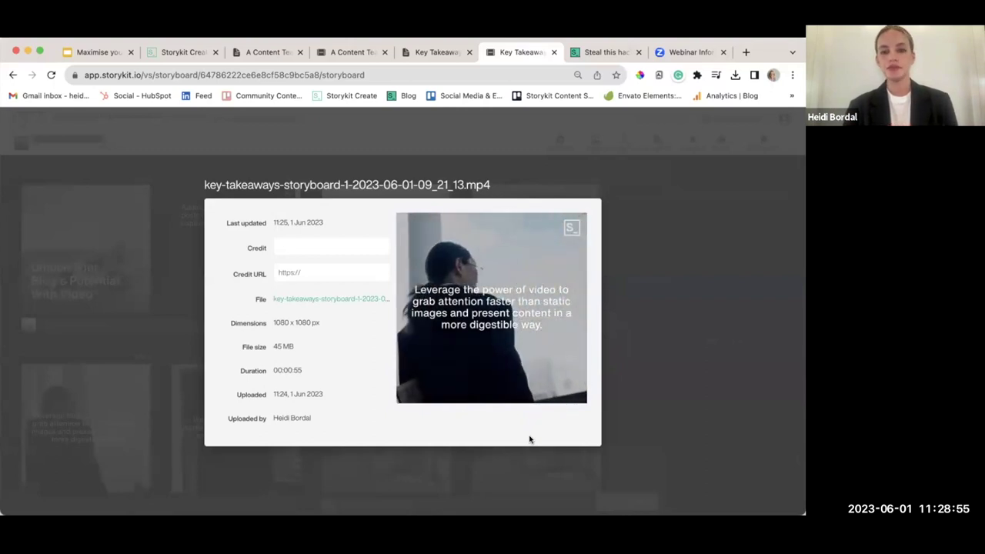
pyautogui.moveTo(516, 390)
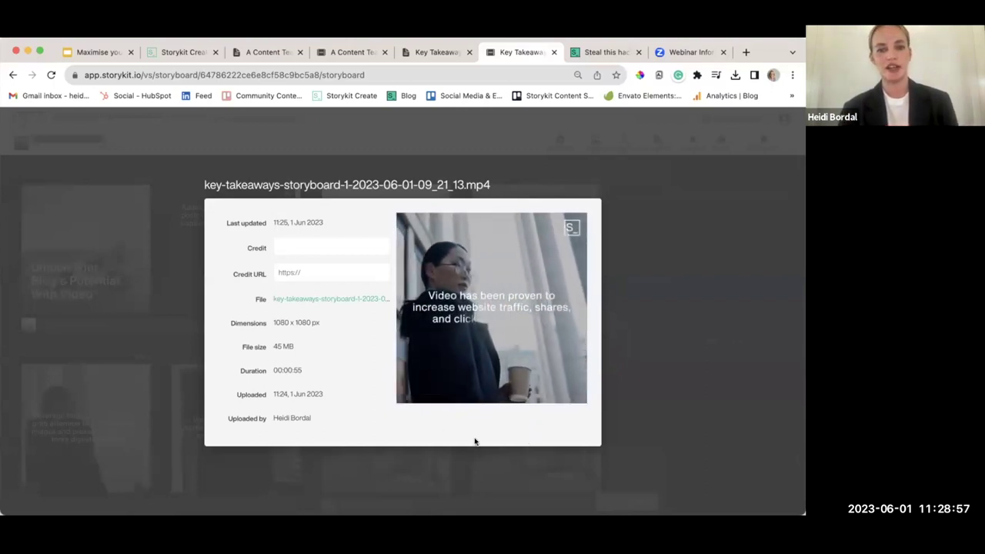
pyautogui.moveTo(458, 330)
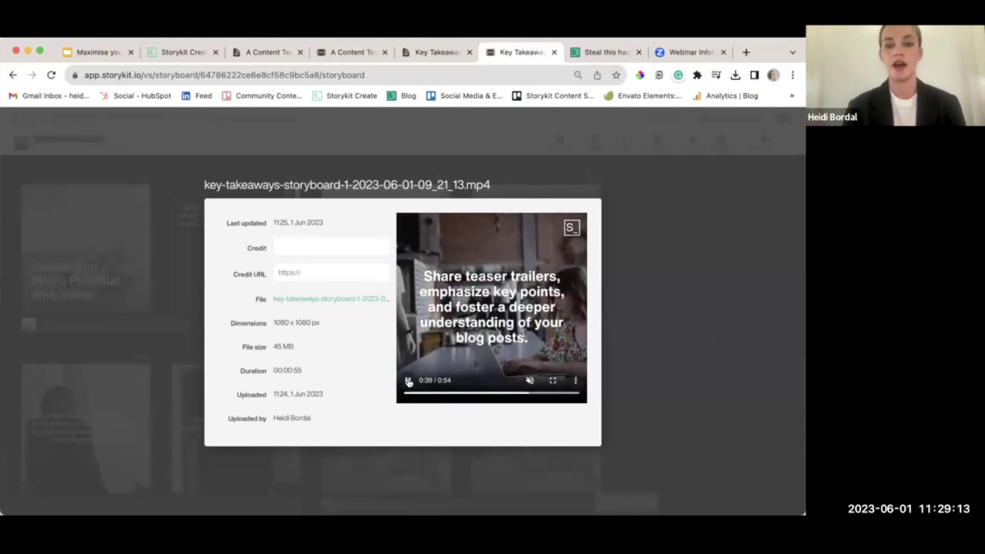
pyautogui.click(646, 349)
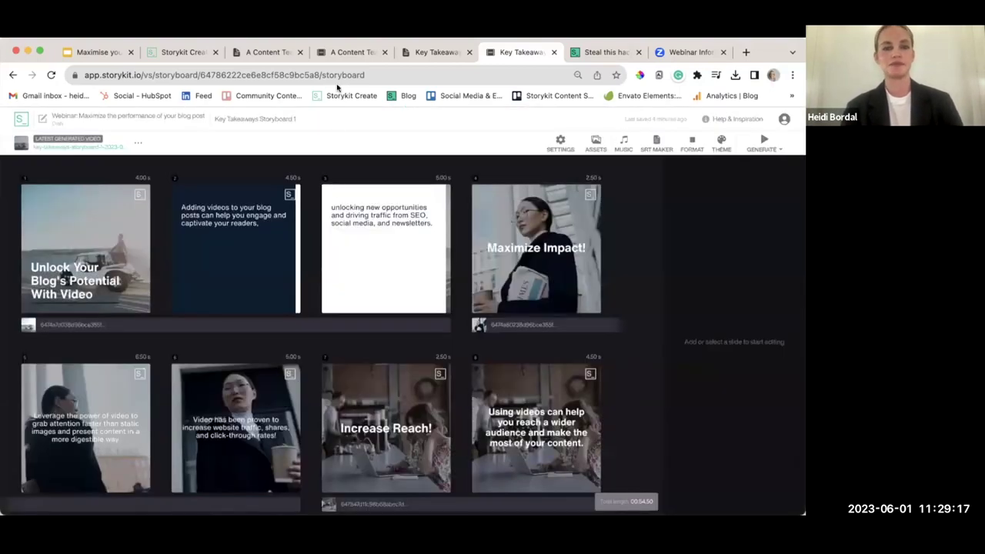
# Step: Watch the A Content Teaser's 18-second latest generated video, then close the preview
pyautogui.click(352, 51)
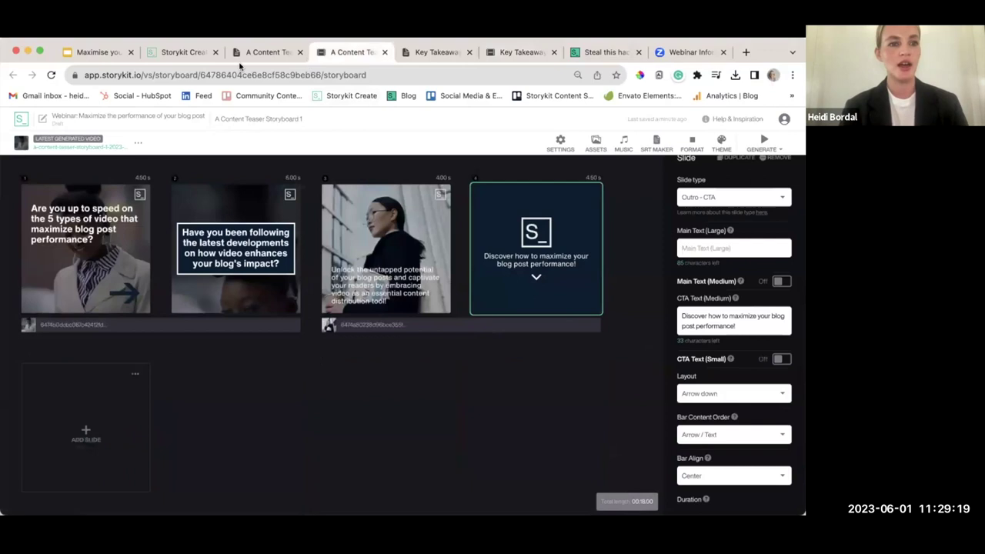
pyautogui.click(114, 147)
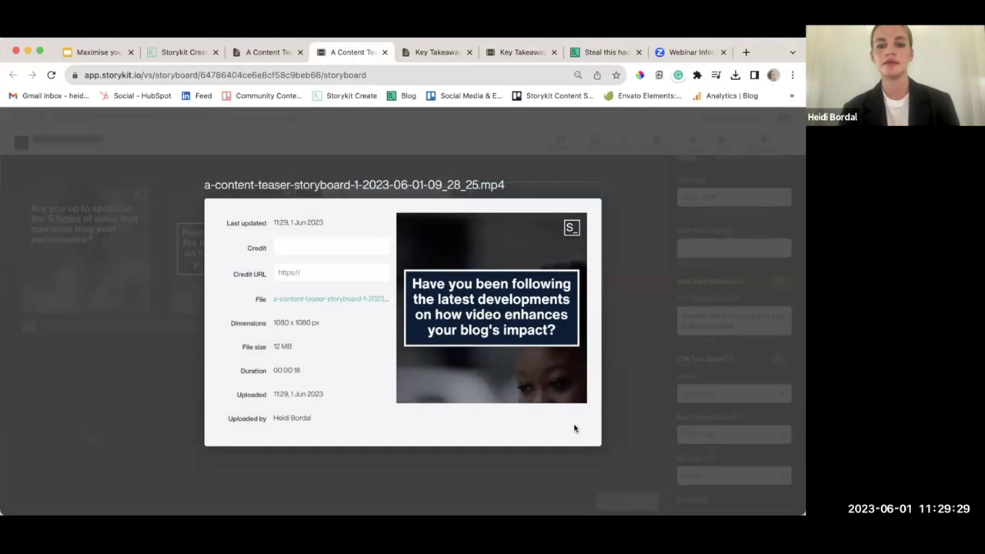
pyautogui.moveTo(569, 411)
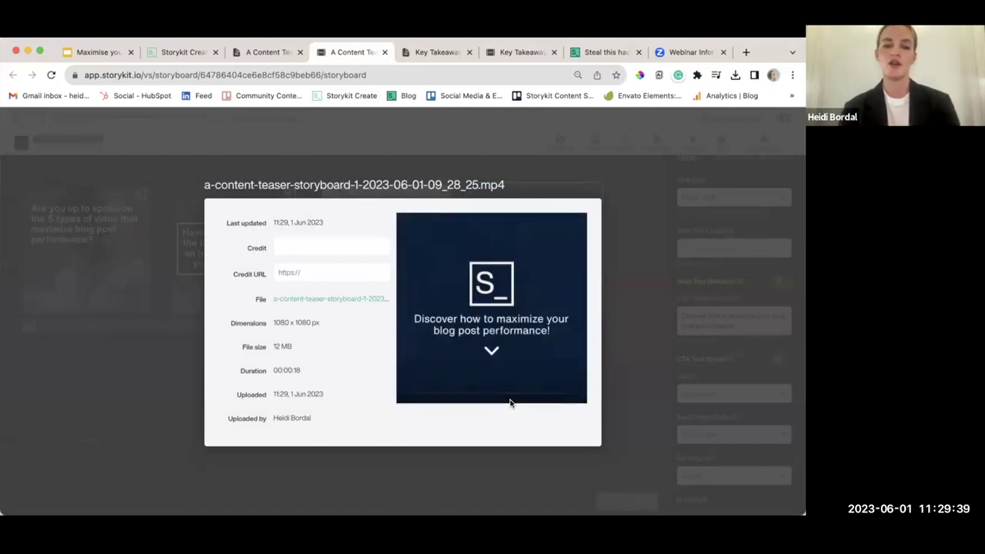
pyautogui.click(631, 415)
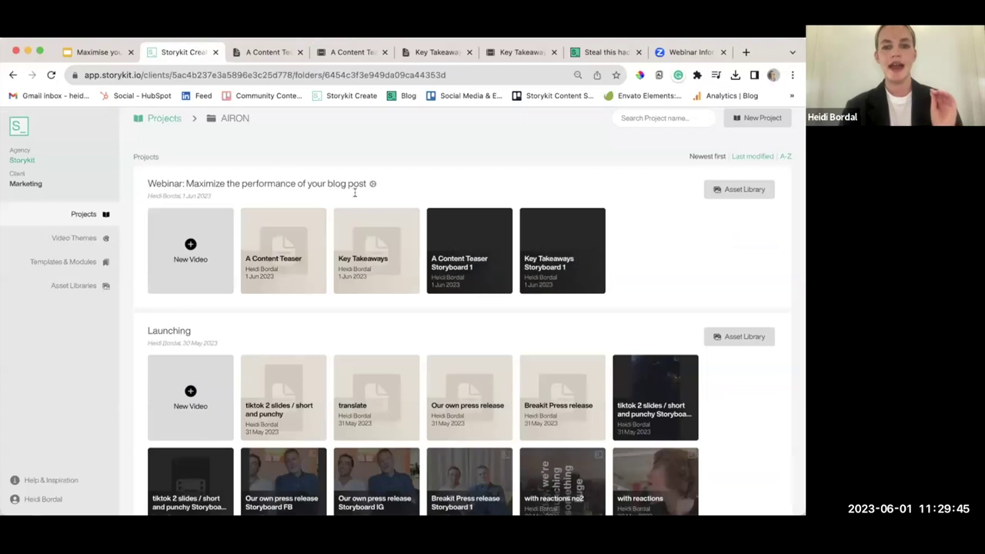
# Step: On the projects overview, start a New Video from a Blank Script, then dismiss the dialog
pyautogui.click(181, 52)
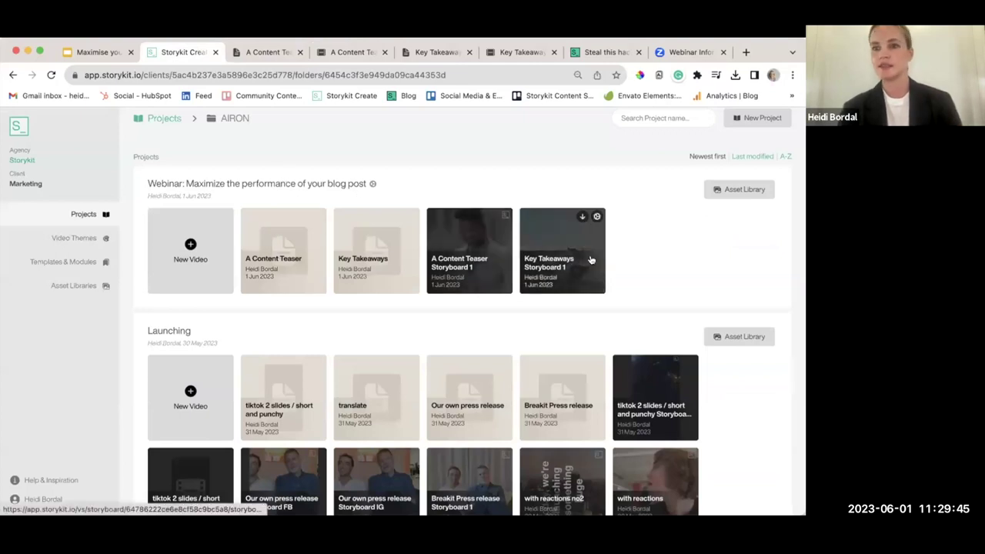
pyautogui.scroll(1, 585, 261)
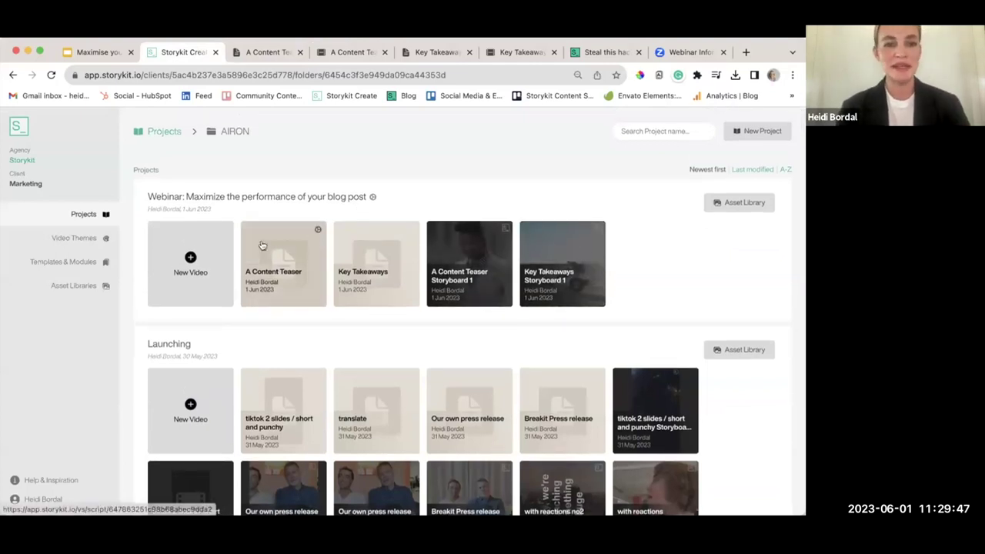
pyautogui.click(189, 260)
pyautogui.click(433, 307)
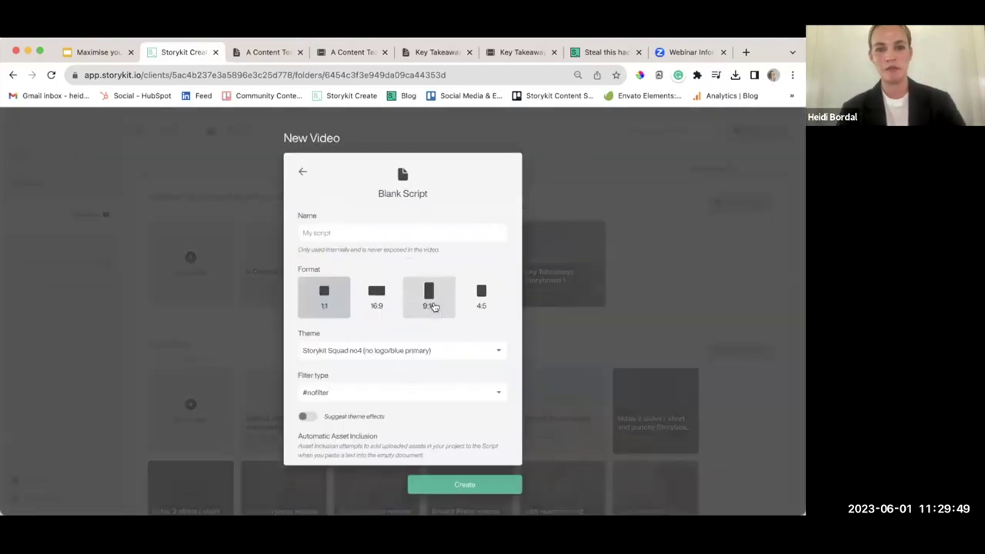
pyautogui.click(404, 141)
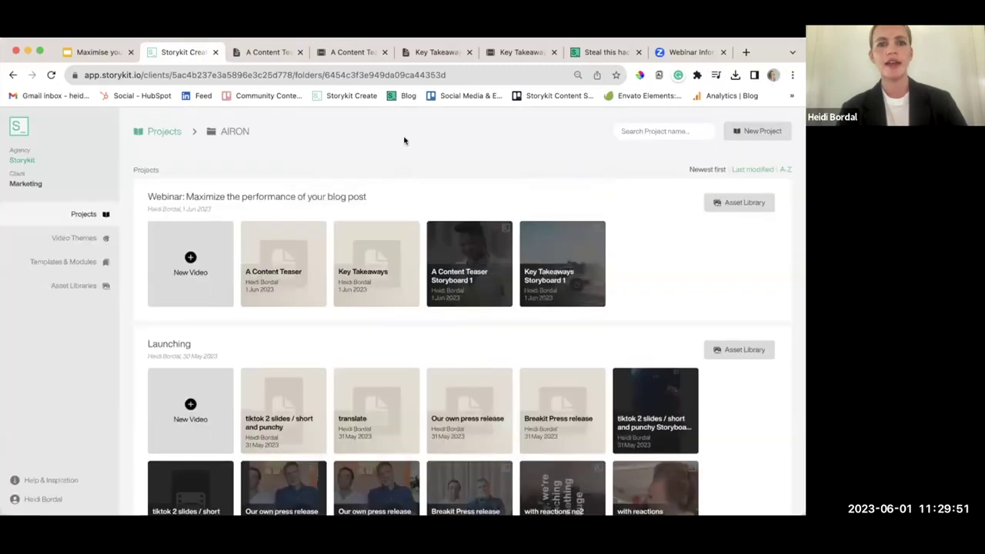
# Step: Select the blog article from the intro paragraph through the Conclusion's last line
pyautogui.click(606, 52)
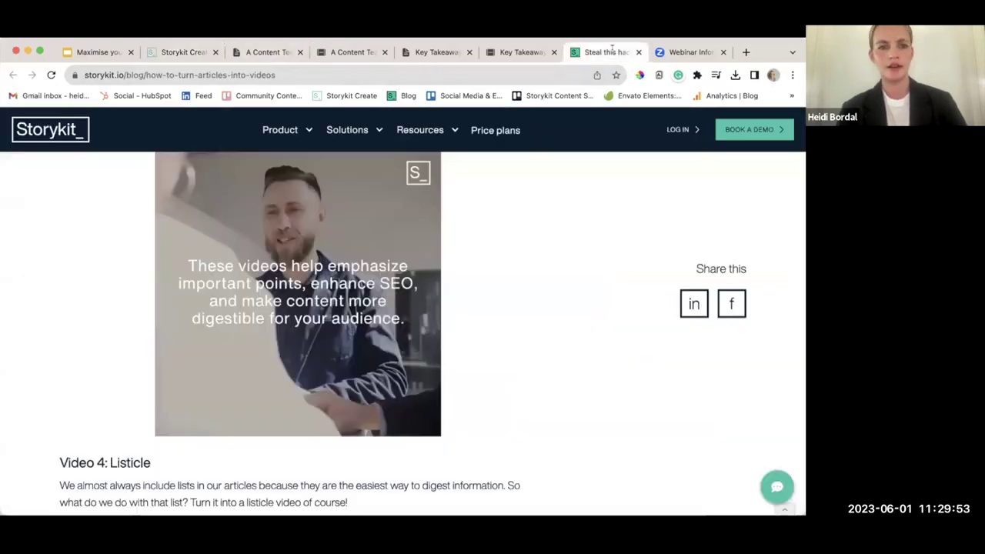
pyautogui.scroll(5, 457, 269)
pyautogui.scroll(15, 458, 269)
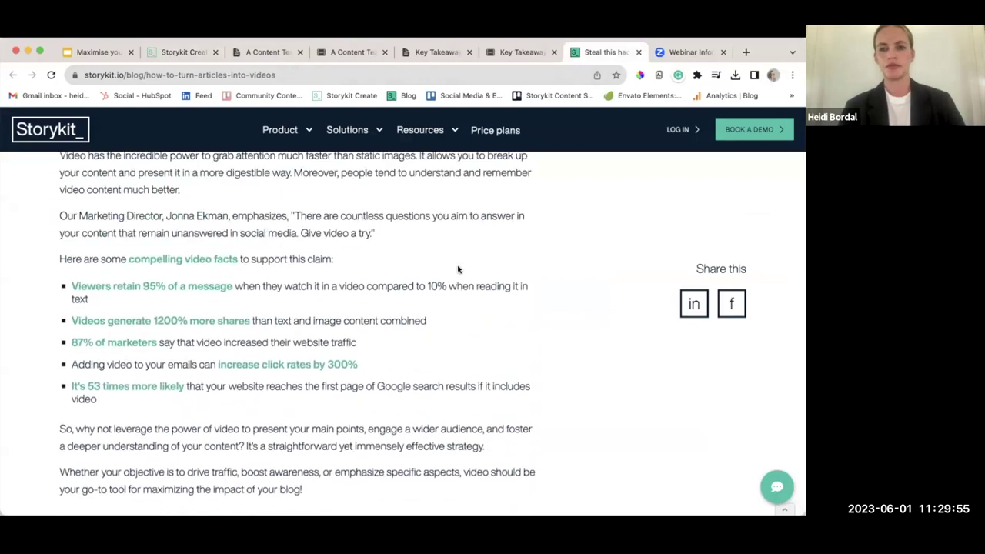
pyautogui.scroll(-5, 458, 269)
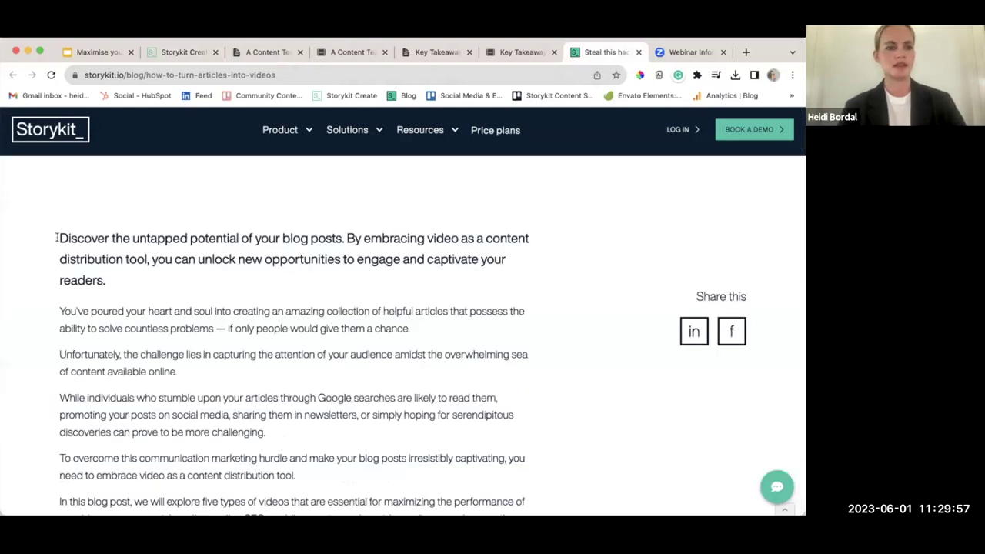
pyautogui.moveTo(59, 237); pyautogui.dragTo(280, 382)
pyautogui.scroll(-5, 231, 374)
pyautogui.scroll(-20, 278, 377)
pyautogui.scroll(-20, 278, 377)
pyautogui.scroll(-15, 278, 378)
pyautogui.scroll(-1, 277, 378)
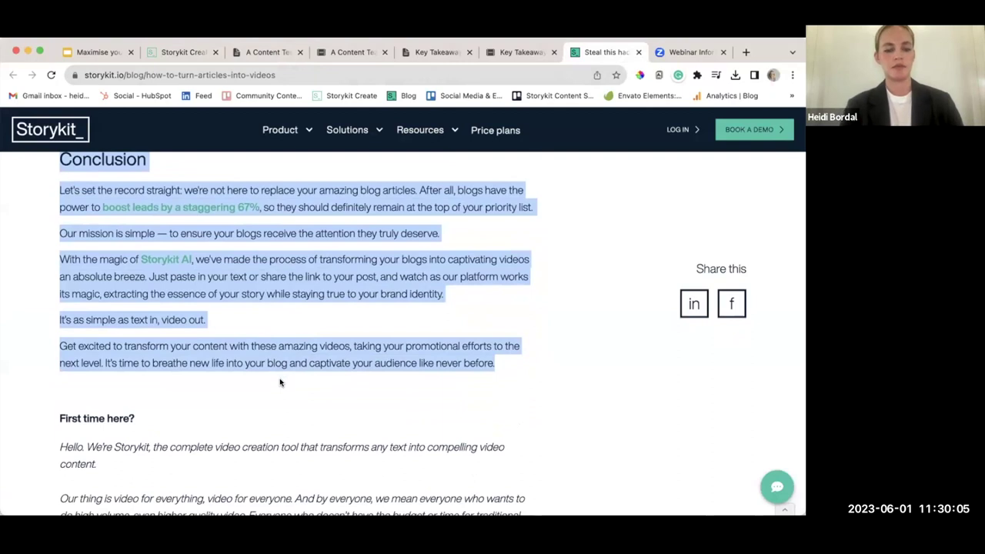
pyautogui.click(181, 51)
pyautogui.click(210, 249)
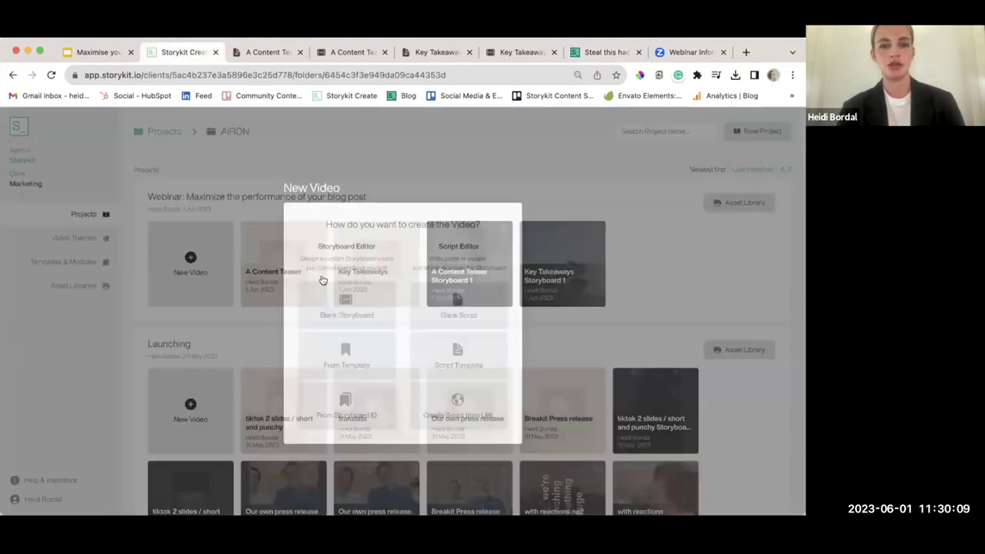
pyautogui.click(452, 302)
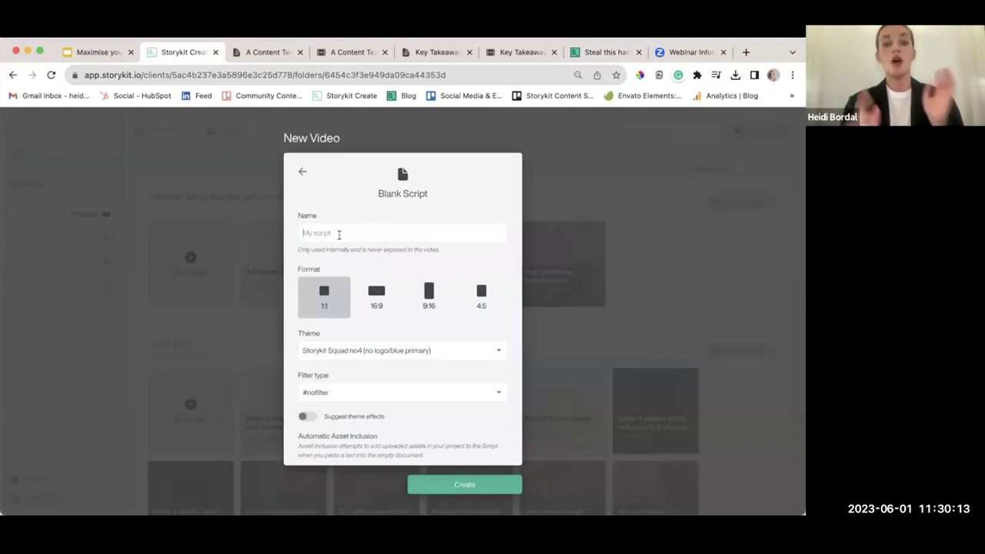
pyautogui.click(302, 175)
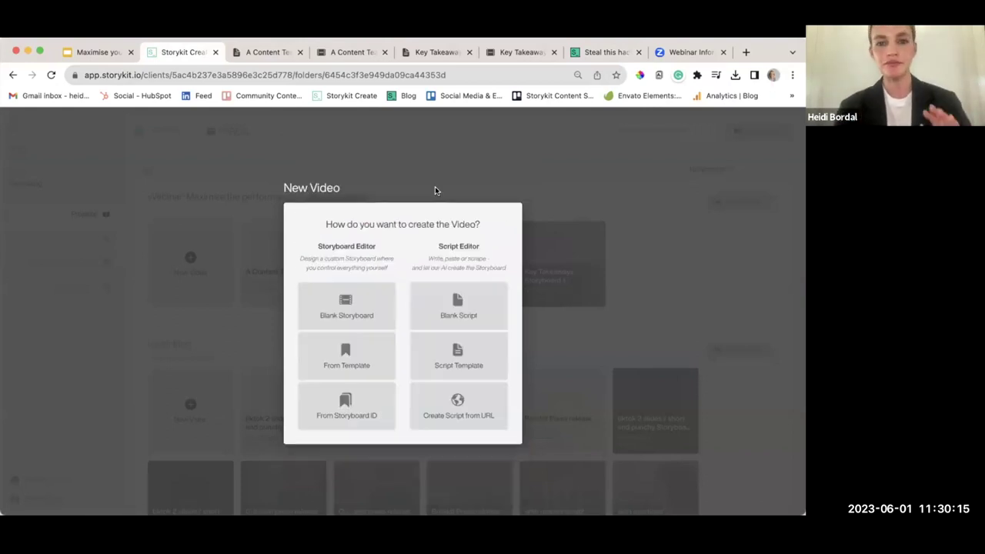
pyautogui.click(578, 185)
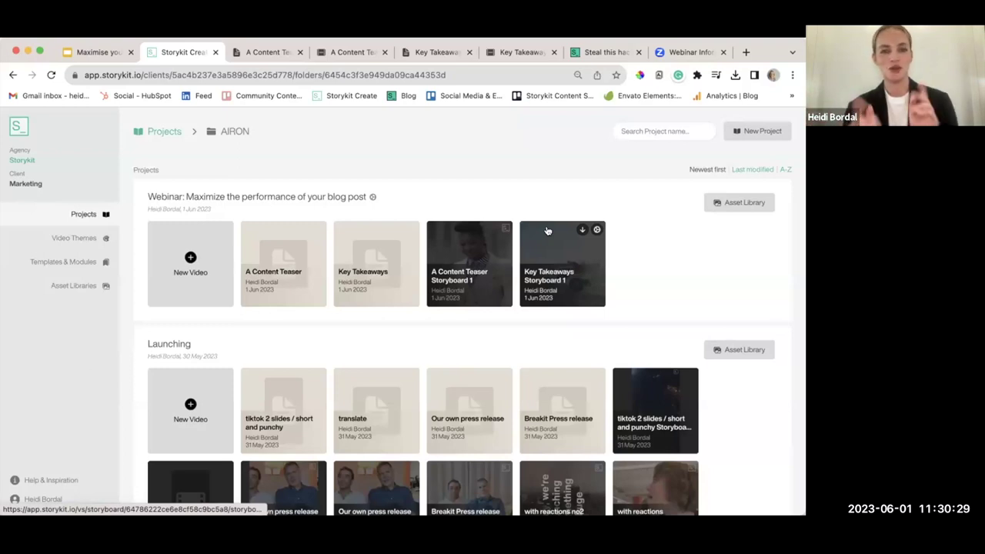
# Step: Start a template-based video named Listicle with the Storykit | Airon theme
pyautogui.click(174, 277)
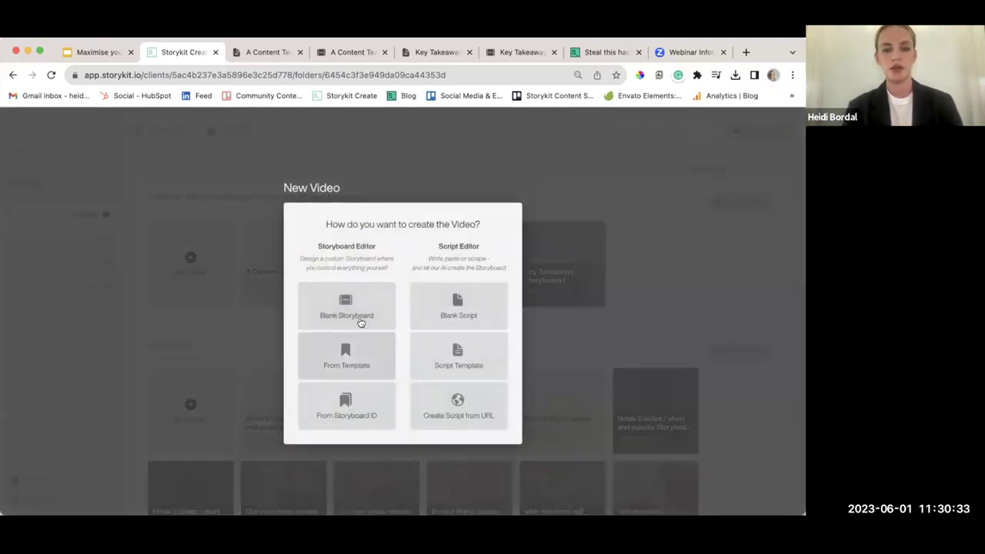
pyautogui.click(361, 351)
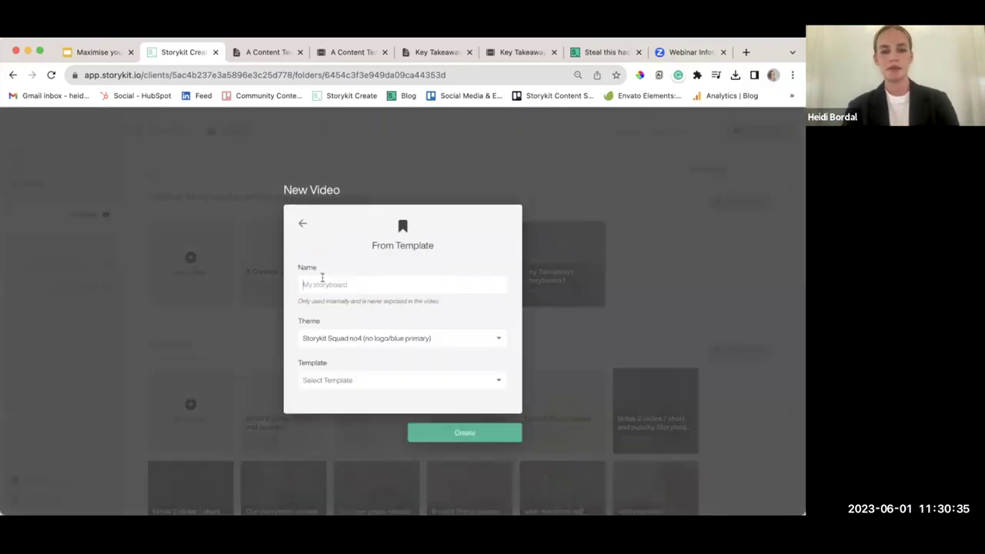
pyautogui.write('A')
pyautogui.press('BackSpace')
pyautogui.write('Listicle')
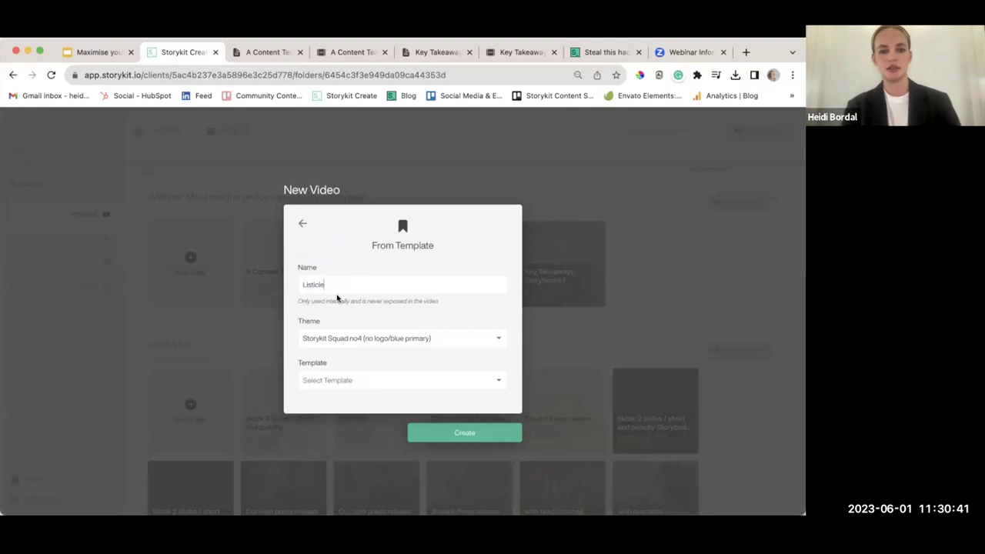
pyautogui.click(376, 339)
pyautogui.scroll(-1, 382, 388)
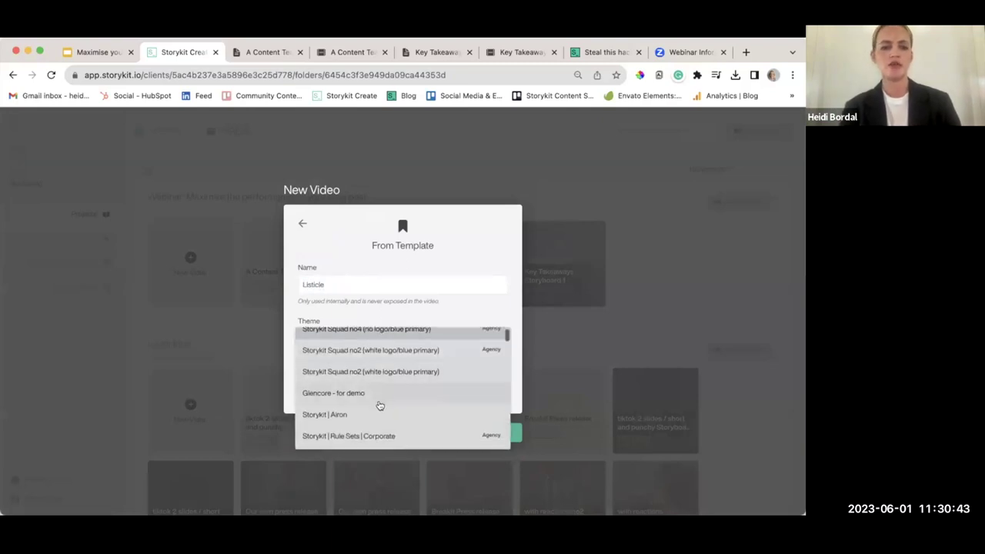
pyautogui.click(380, 415)
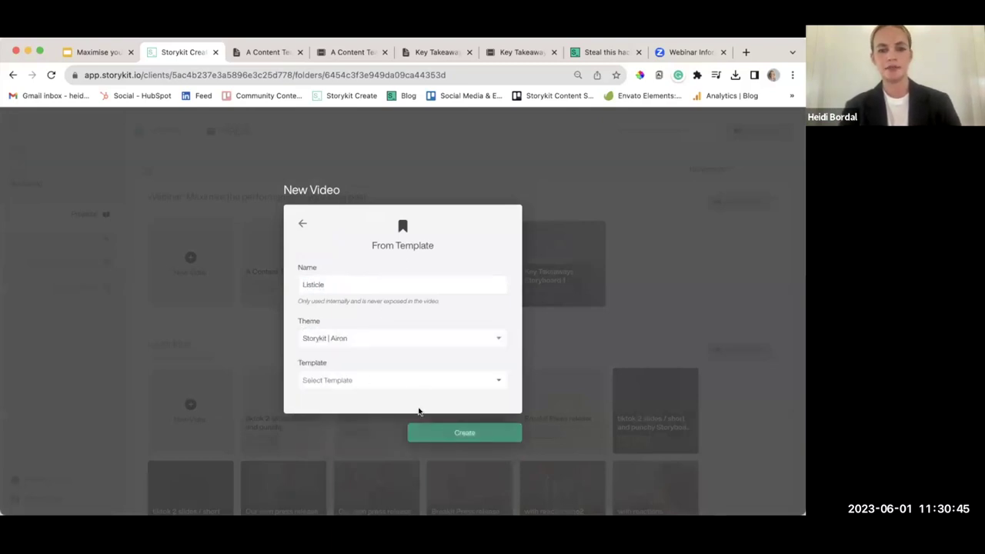
# Step: Choose the Article Listicle | List - Side Number template and create the video
pyautogui.click(393, 382)
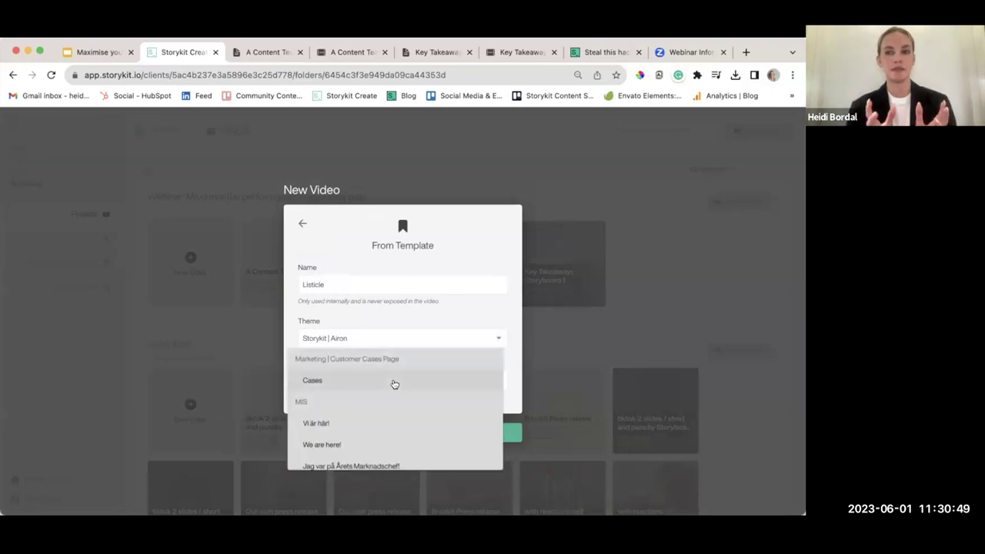
pyautogui.scroll(-2, 394, 390)
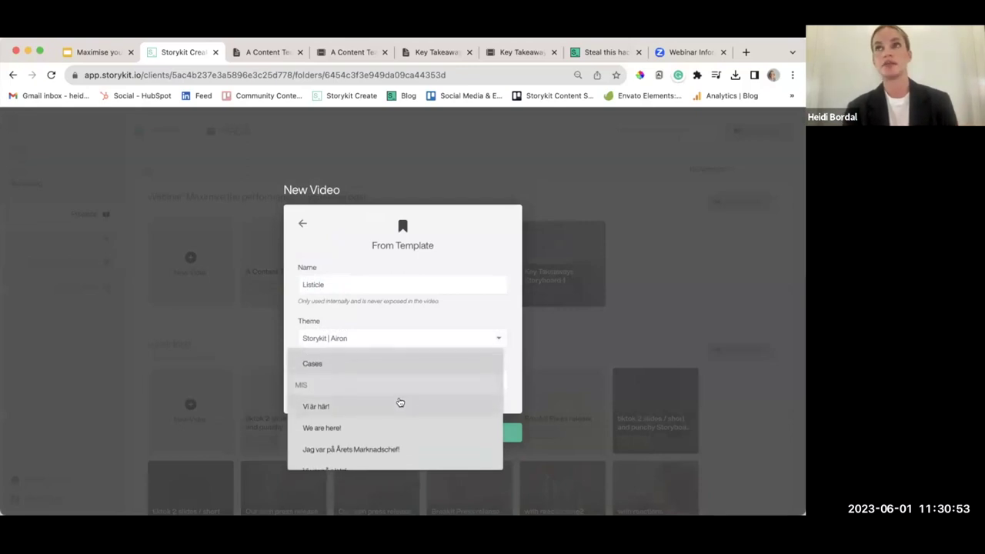
pyautogui.scroll(-5, 409, 419)
pyautogui.scroll(-3, 409, 421)
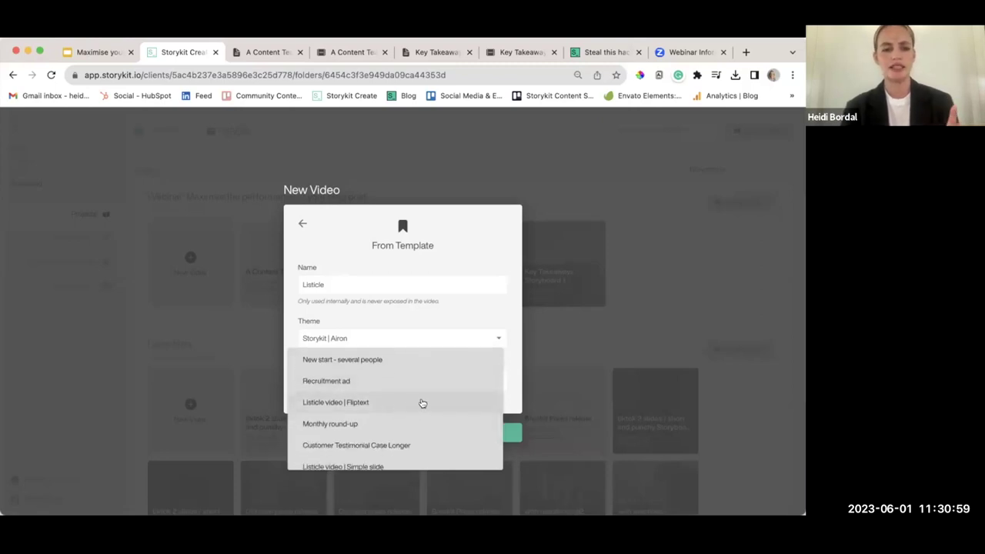
pyautogui.scroll(-1, 436, 419)
pyautogui.scroll(-2, 436, 419)
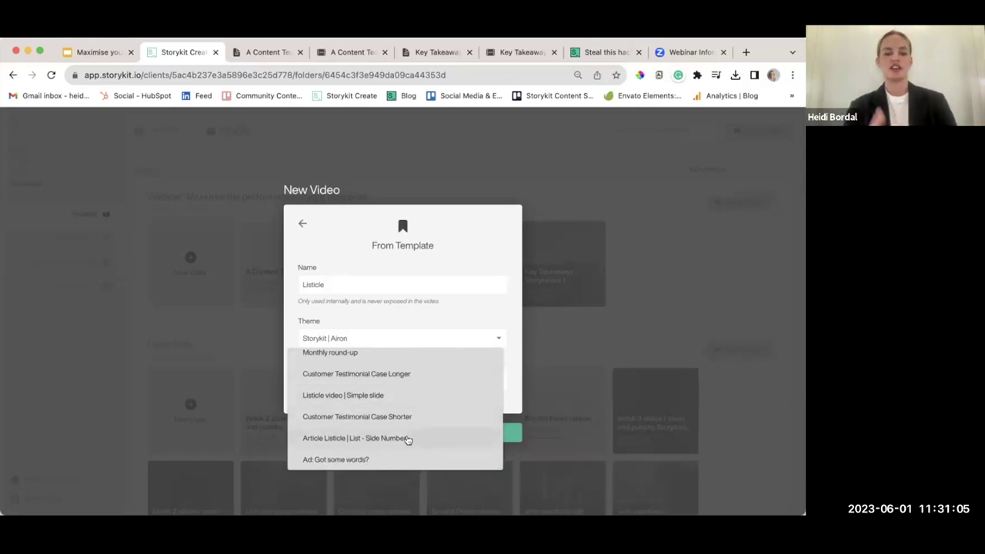
pyautogui.click(408, 438)
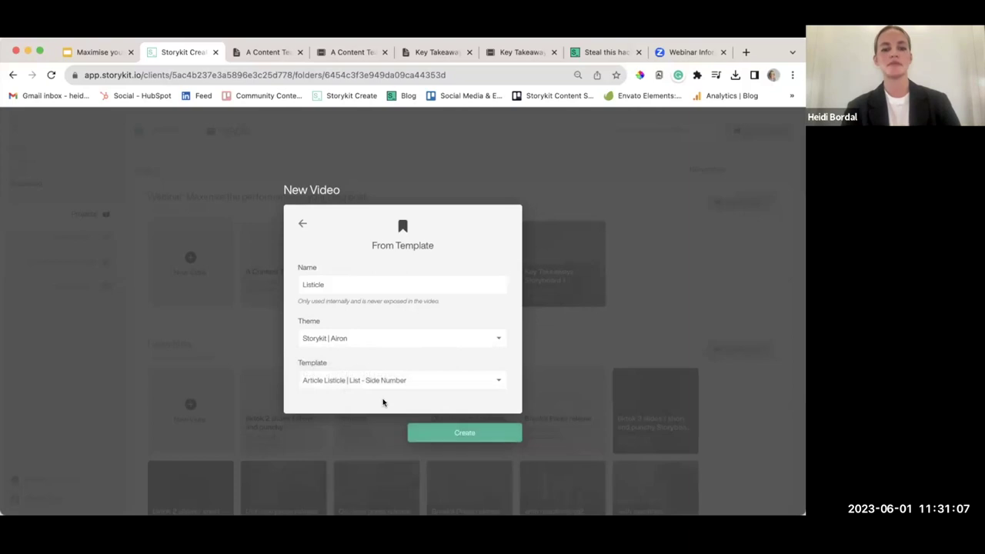
pyautogui.click(464, 428)
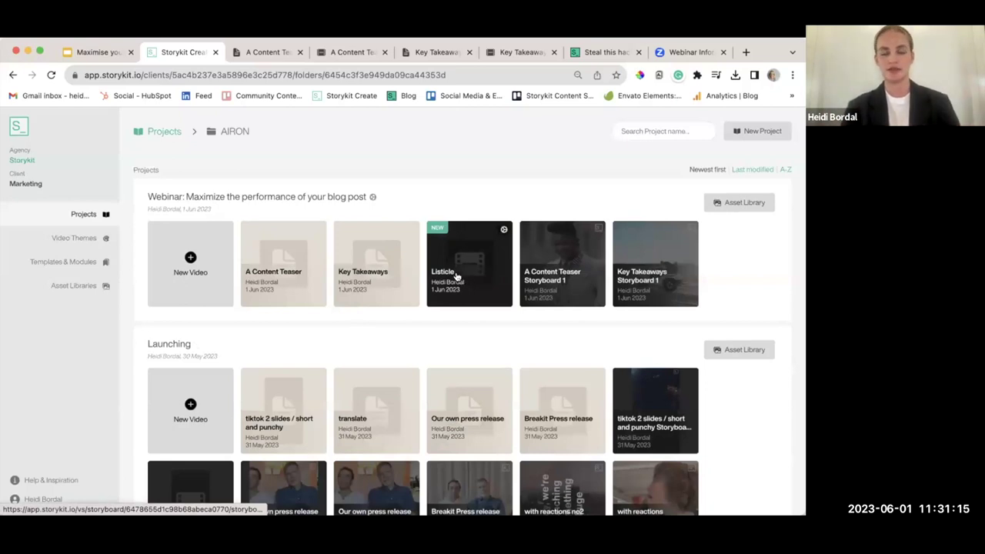
# Step: Open the Listicle storyboard and its intro slide, then return to the blog article
pyautogui.click(456, 275)
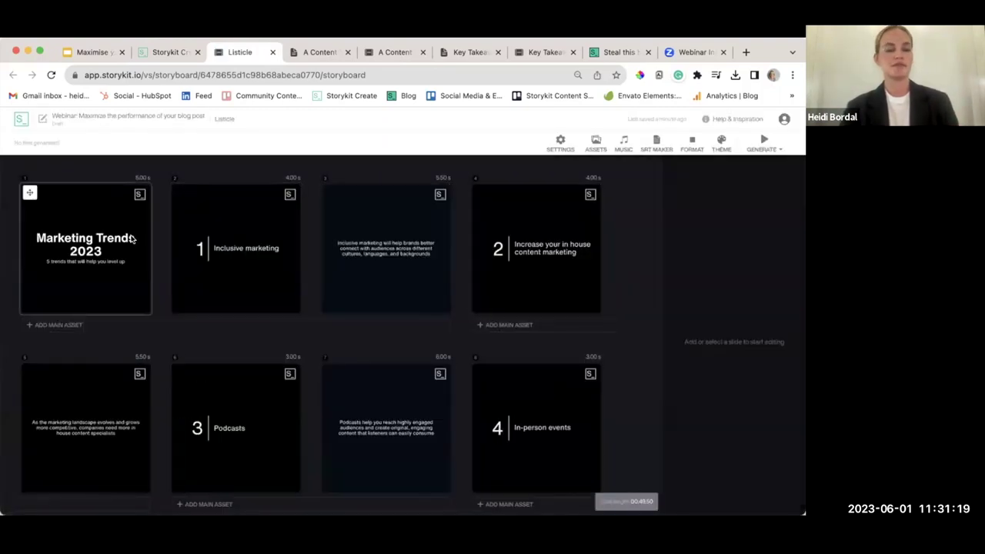
pyautogui.click(84, 239)
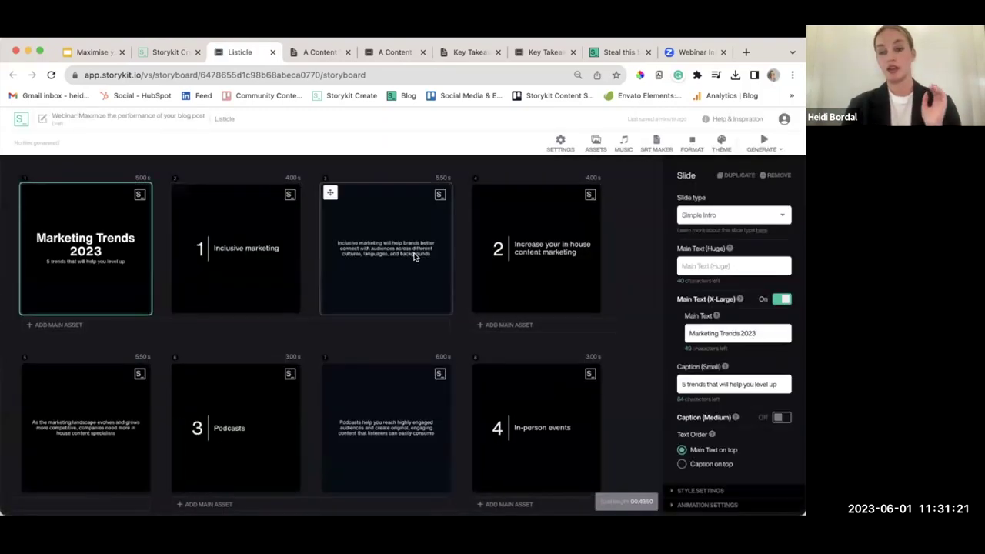
pyautogui.click(619, 52)
pyautogui.scroll(10, 503, 230)
# Step: Select the title phrase 'turn your articles into videos that get 5x the reach'
pyautogui.scroll(15, 502, 231)
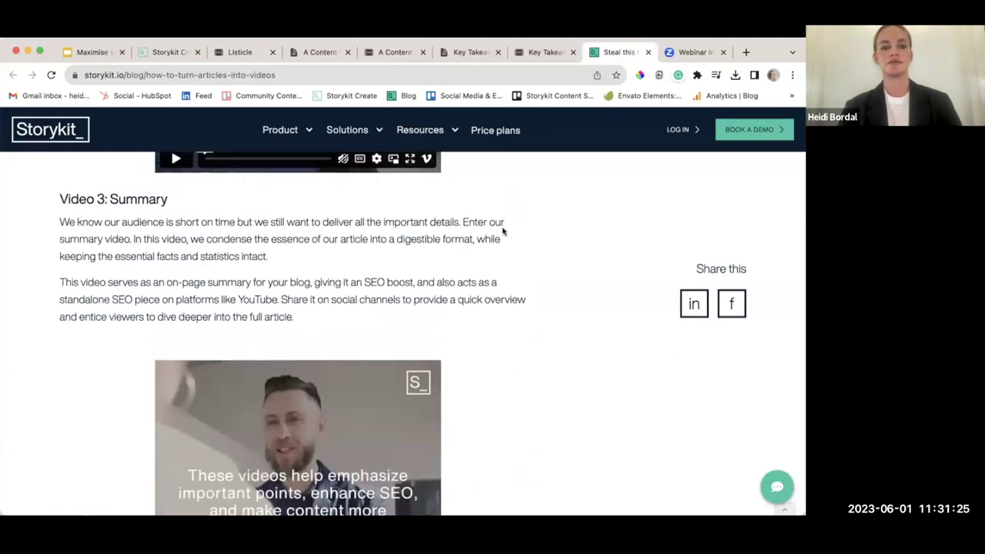
pyautogui.scroll(10, 502, 229)
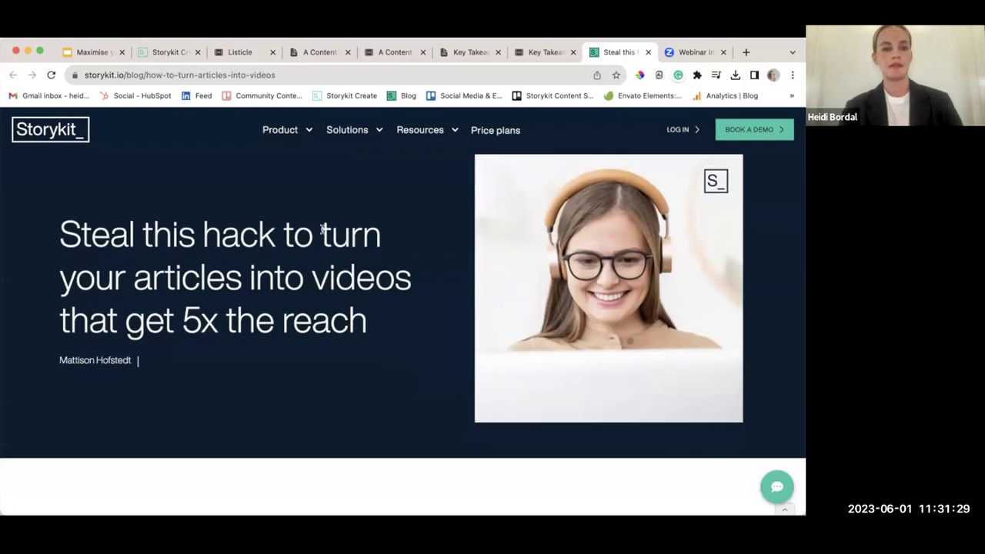
pyautogui.moveTo(322, 231); pyautogui.dragTo(388, 298)
pyautogui.press('super+c')
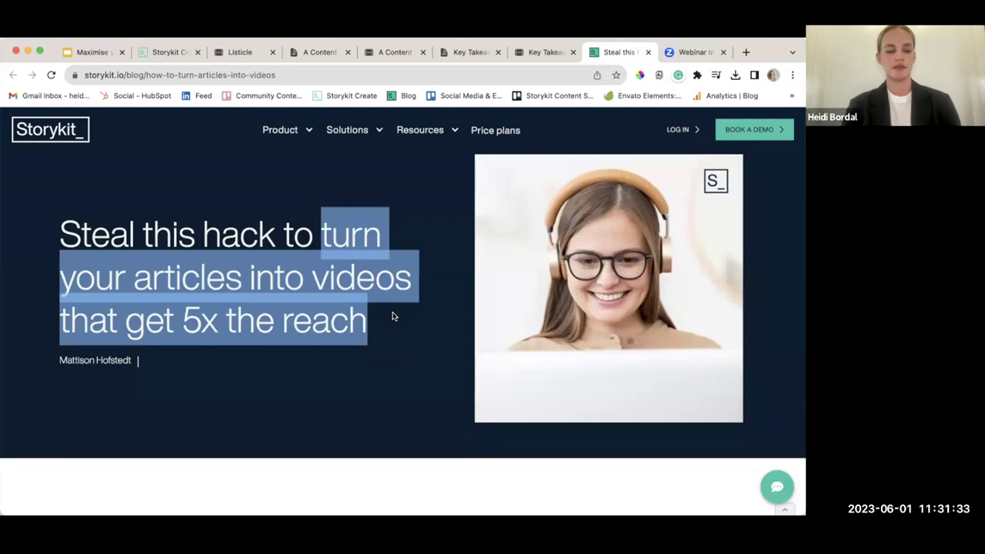
# Step: Set the intro slide's main text to 'Turn your articles into videos that get 5x the reach'
pyautogui.click(240, 52)
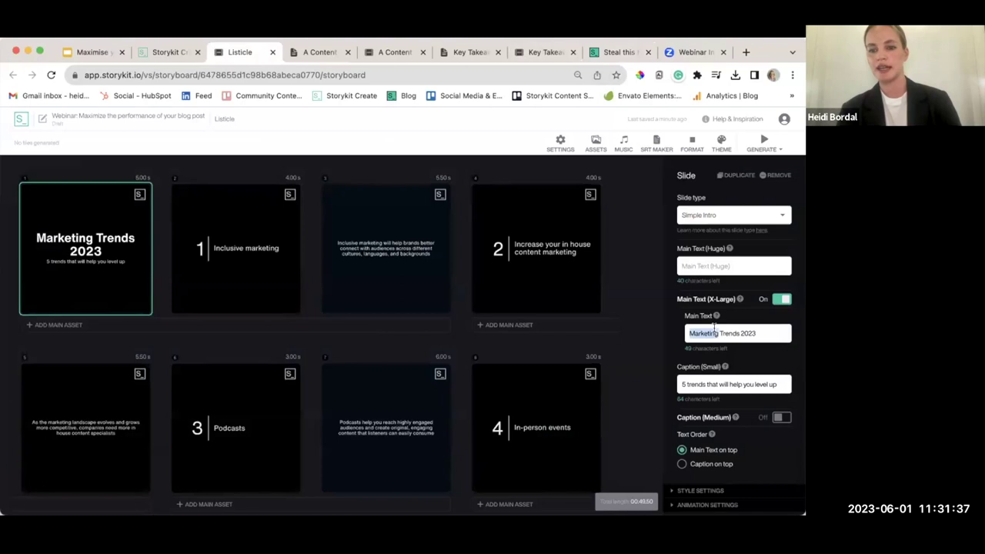
pyautogui.tripleClick(714, 334)
pyautogui.press('super+v')
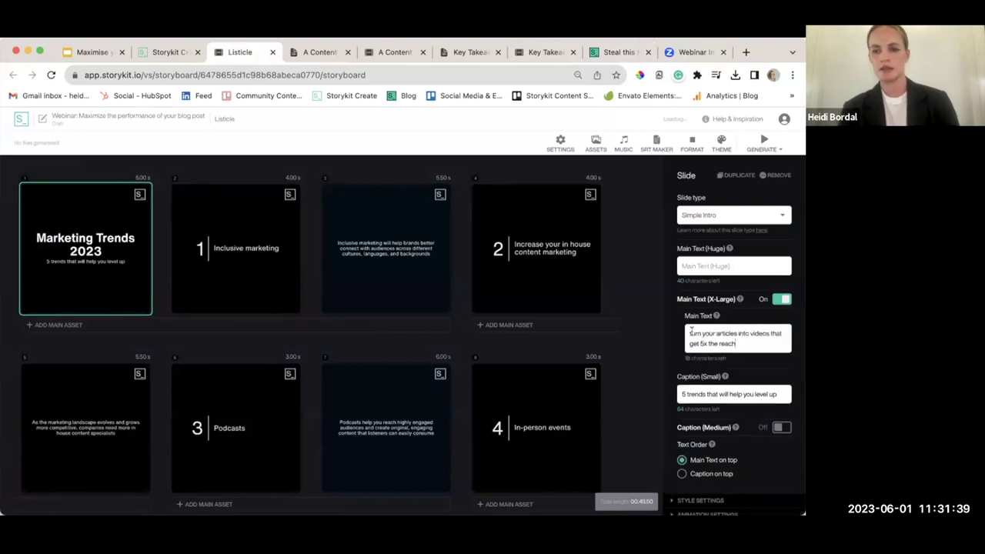
pyautogui.moveTo(694, 334); pyautogui.dragTo(690, 333)
pyautogui.write('T')
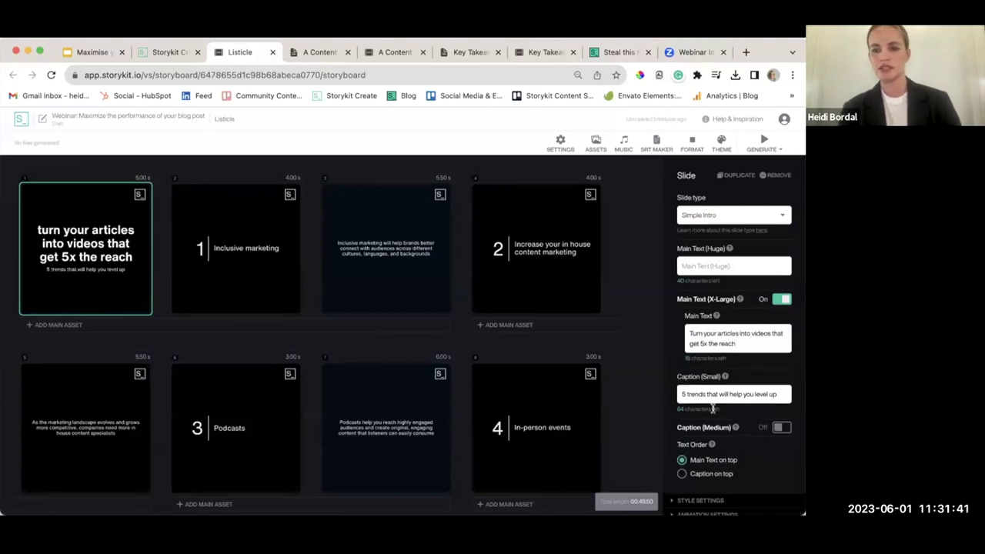
# Step: Clear the intro caption and begin typing '5 video ideas to boost your article'
pyautogui.tripleClick(723, 394)
pyautogui.press('BackSpace')
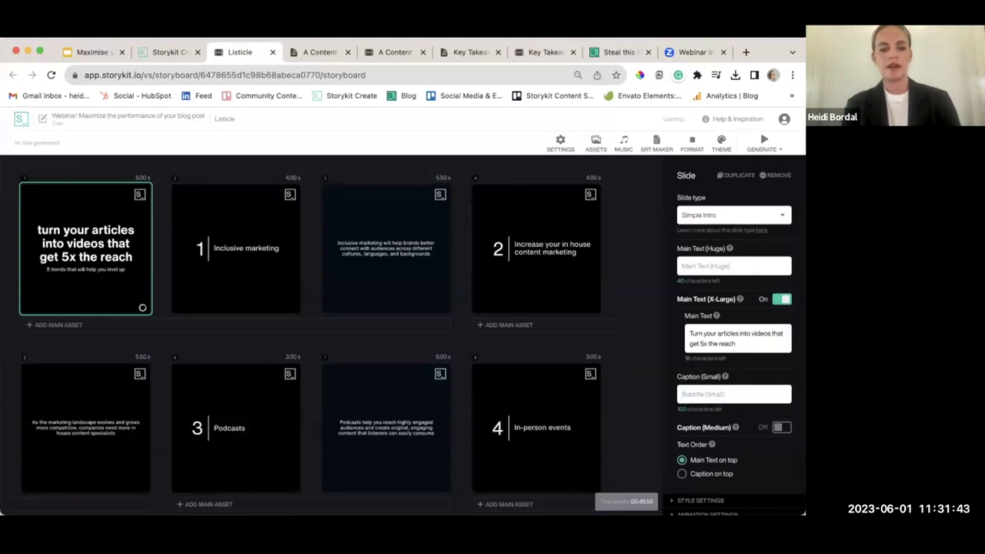
pyautogui.write('5 video ideas to boost your')
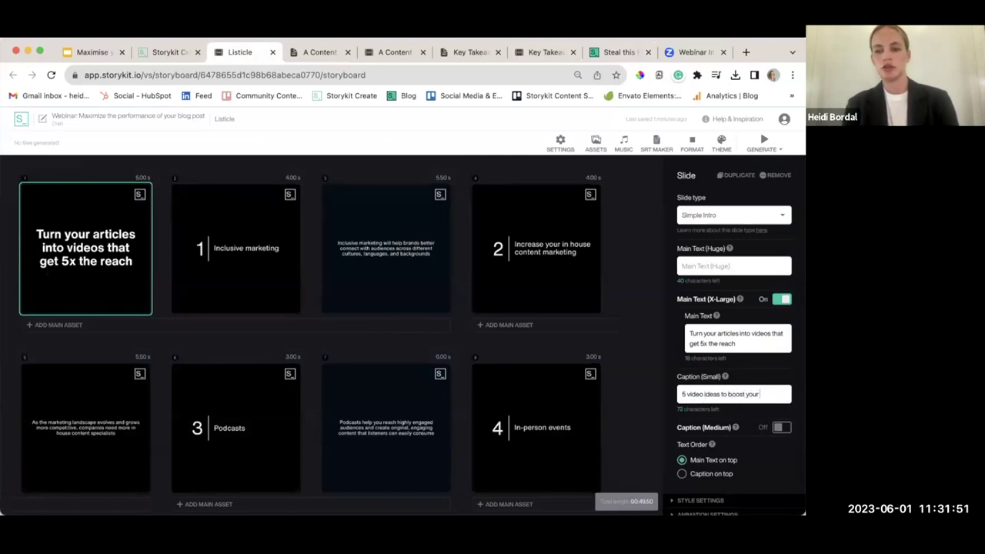
# Step: Replace slide 2's 'Inclusive marketing' title with 'Using the headline' copied from the blog
pyautogui.click(247, 263)
pyautogui.click(631, 52)
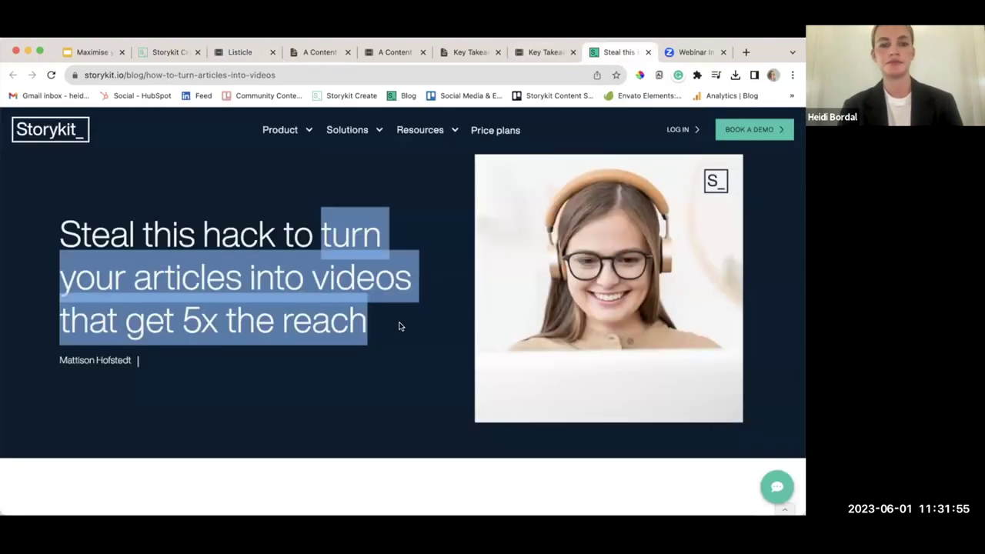
pyautogui.click(398, 327)
pyautogui.scroll(-10, 399, 326)
pyautogui.scroll(-15, 399, 326)
pyautogui.scroll(3, 400, 324)
pyautogui.scroll(1, 398, 322)
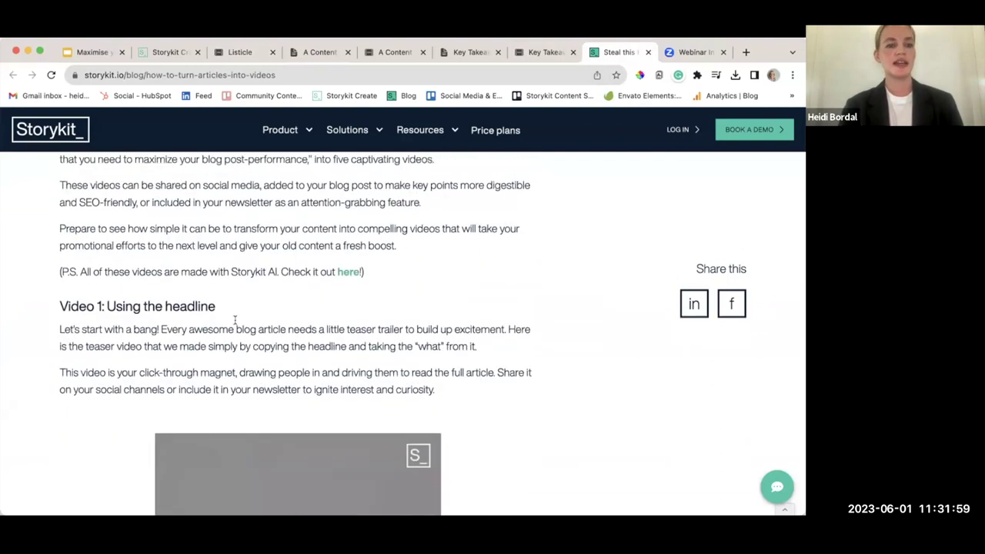
pyautogui.moveTo(219, 307); pyautogui.dragTo(107, 301)
pyautogui.hotkey('ctrl', 'c')
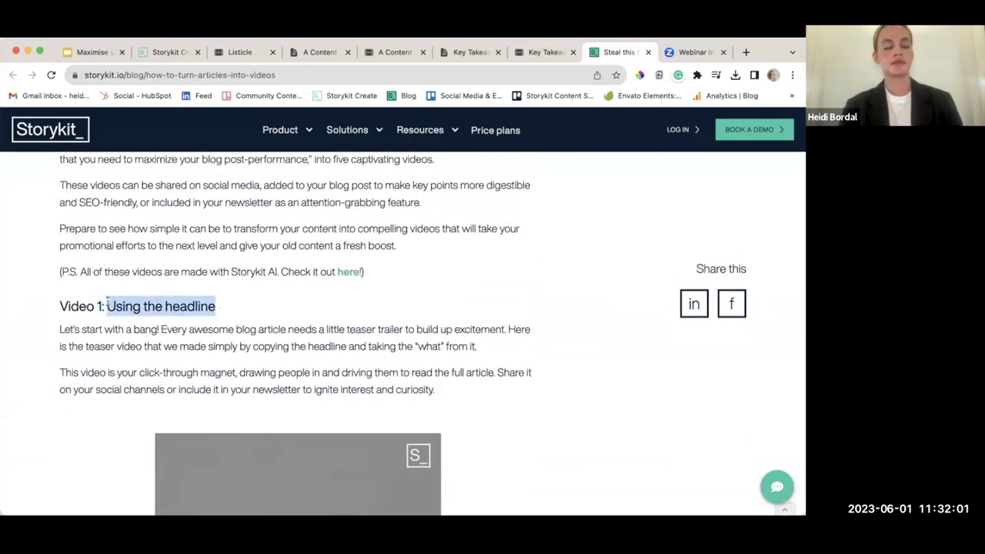
pyautogui.click(233, 54)
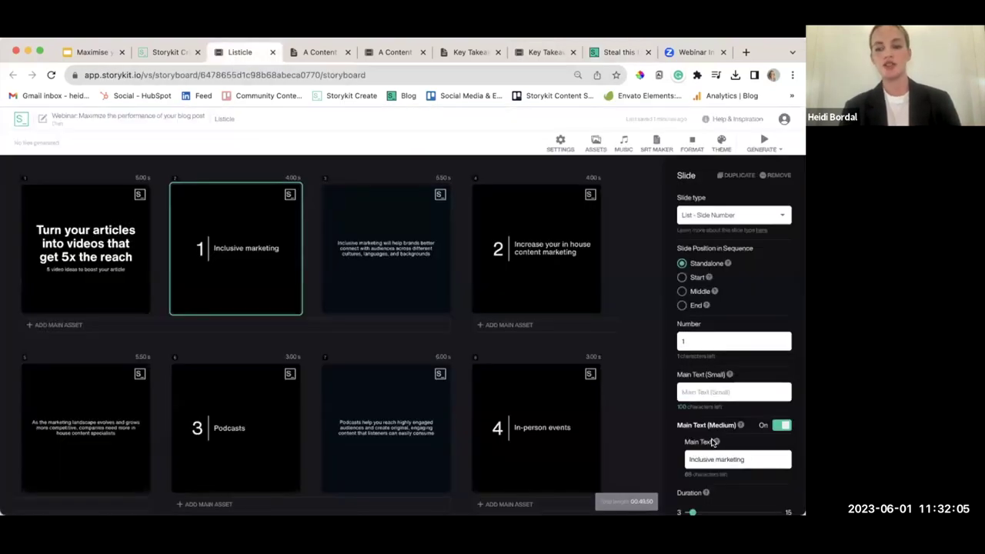
pyautogui.tripleClick(719, 455)
pyautogui.hotkey('ctrl', 'v')
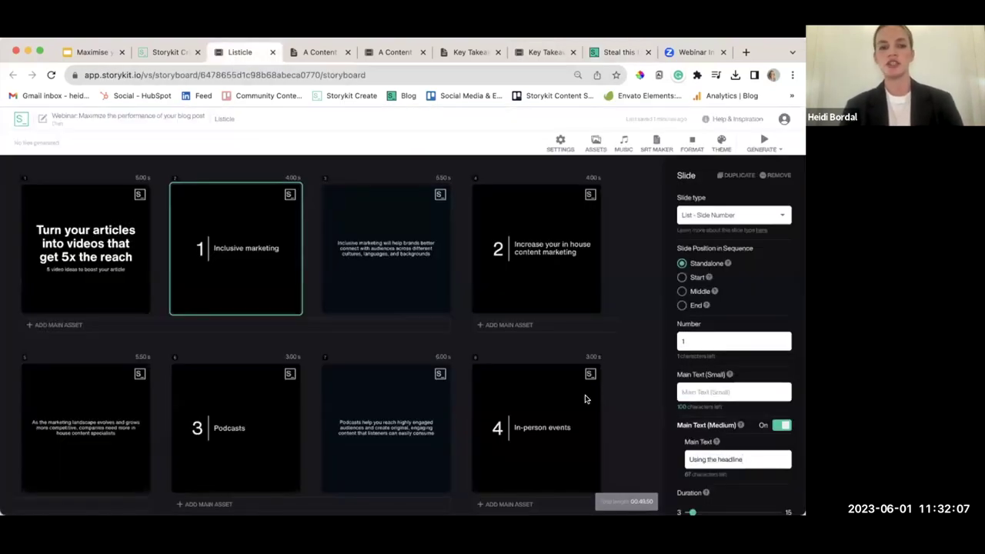
# Step: Paste the blog's 'Let's start with a bang!' paragraph as slide 3's body text
pyautogui.click(362, 286)
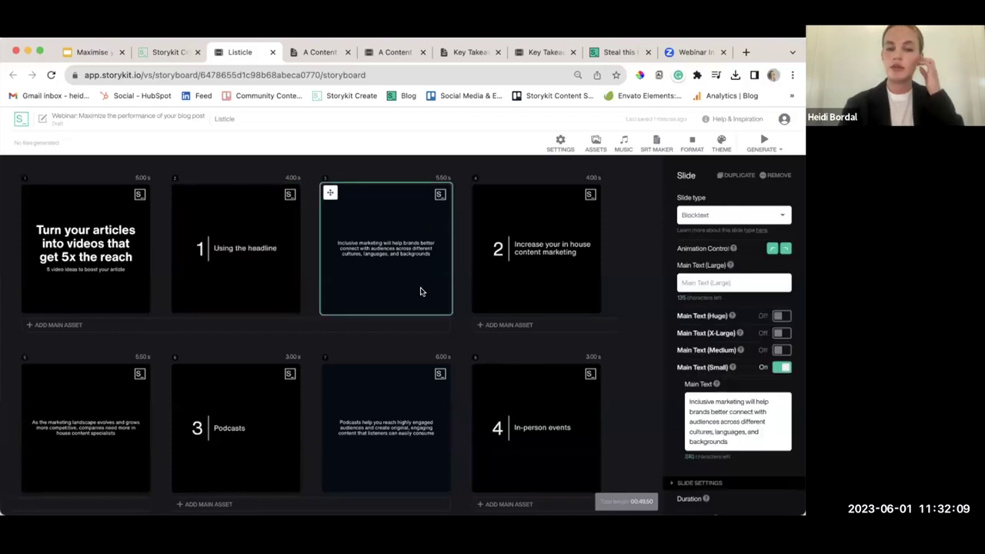
pyautogui.click(615, 53)
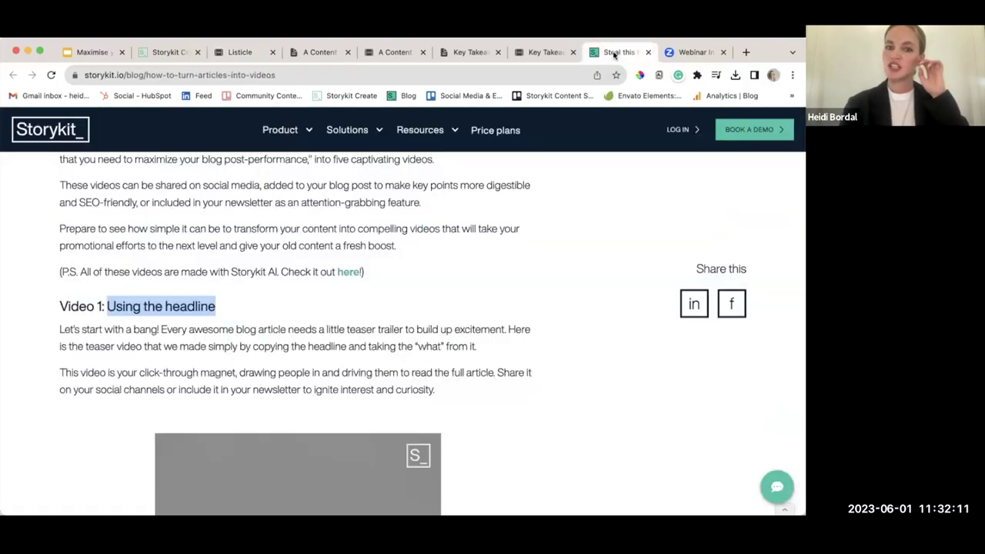
pyautogui.click(484, 292)
pyautogui.scroll(-1, 104, 286)
pyautogui.moveTo(54, 287); pyautogui.dragTo(484, 305)
pyautogui.press('cmd+c')
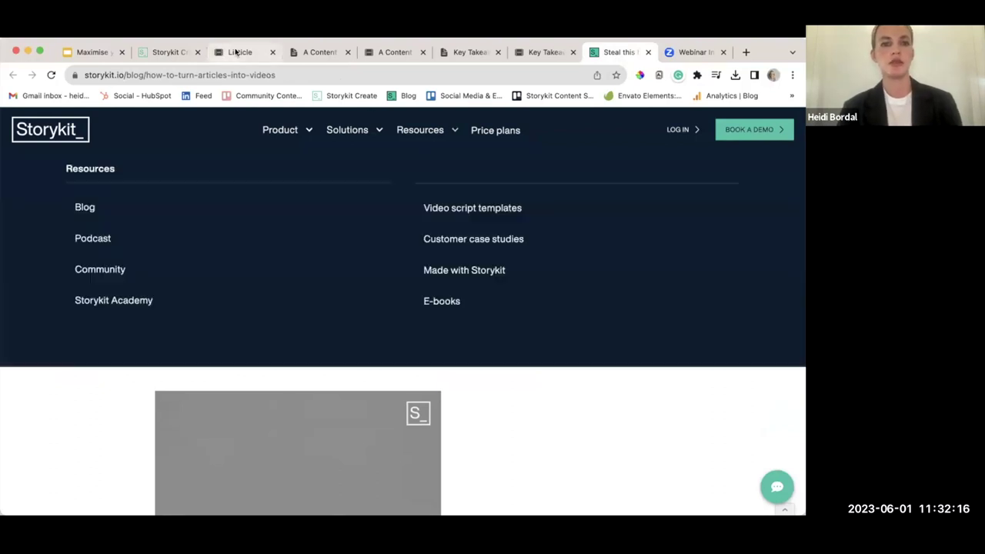
pyautogui.click(234, 52)
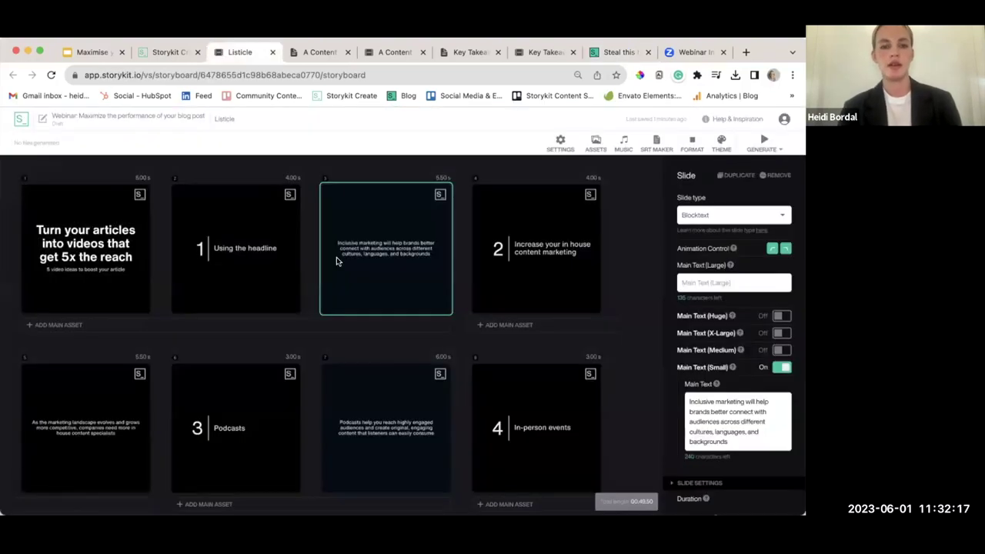
pyautogui.tripleClick(715, 406)
pyautogui.press('cmd+v')
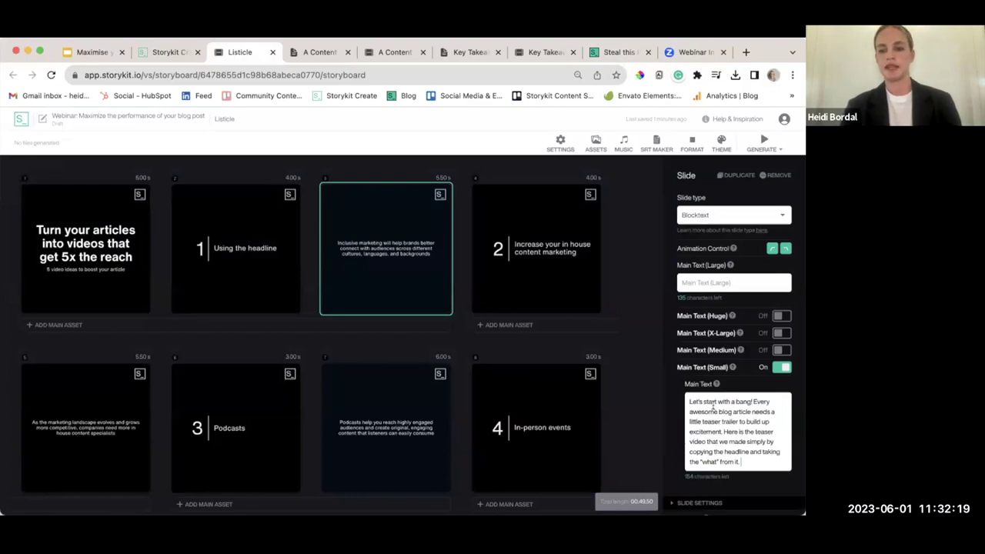
pyautogui.scroll(-1, 627, 391)
pyautogui.scroll(1, 627, 391)
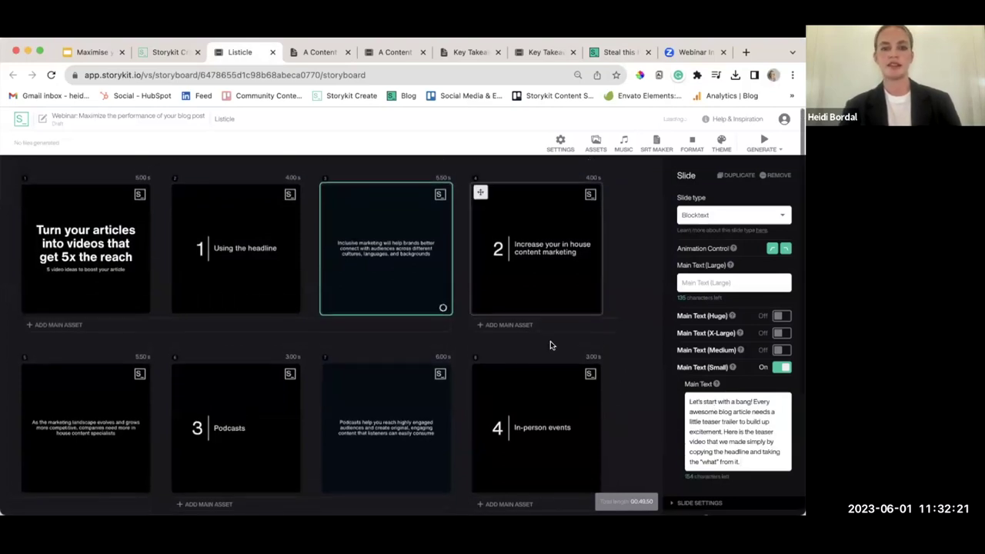
# Step: Copy 'Takeaways' from the Video 2 heading and select slide 4's main text
pyautogui.click(523, 259)
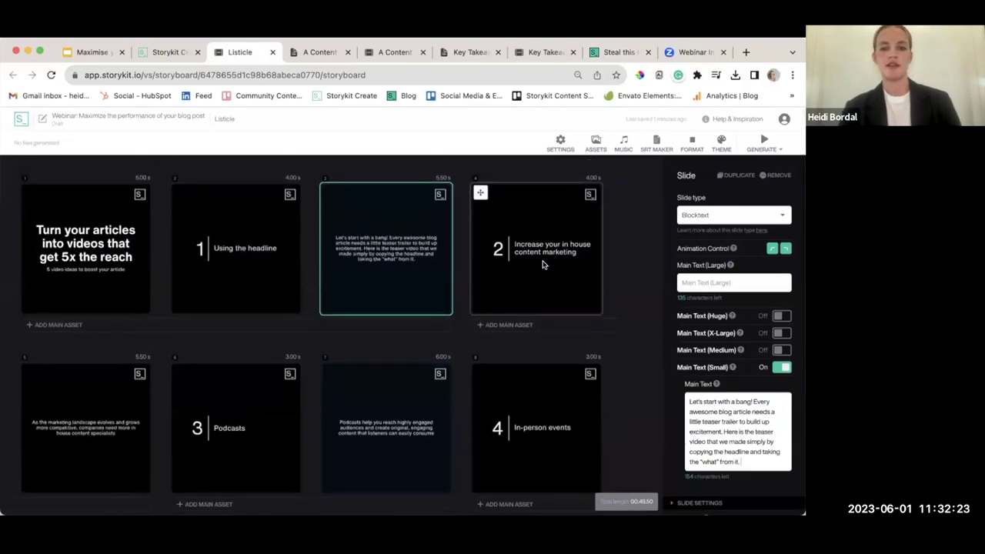
pyautogui.click(613, 52)
pyautogui.scroll(-3, 472, 405)
pyautogui.scroll(-3, 472, 405)
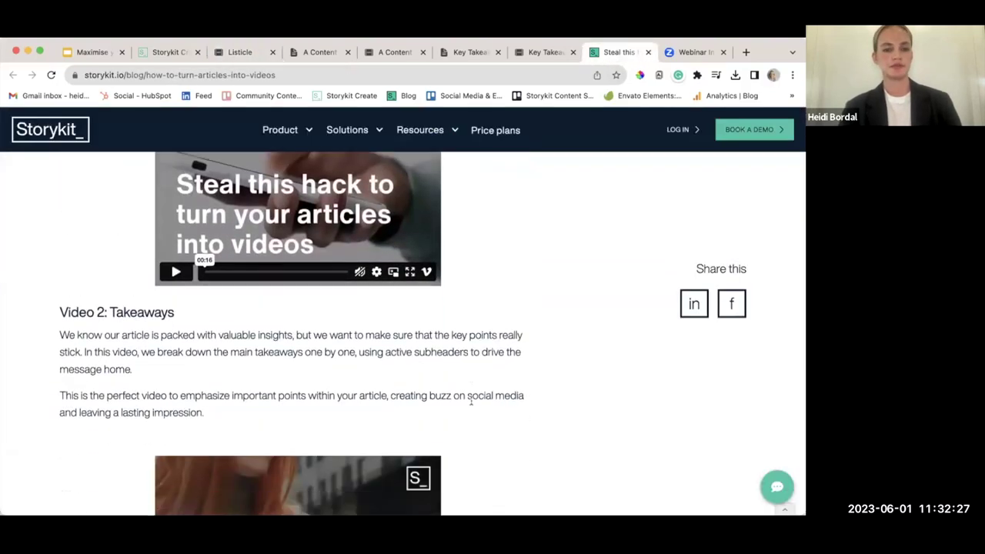
pyautogui.moveTo(177, 313); pyautogui.dragTo(109, 306)
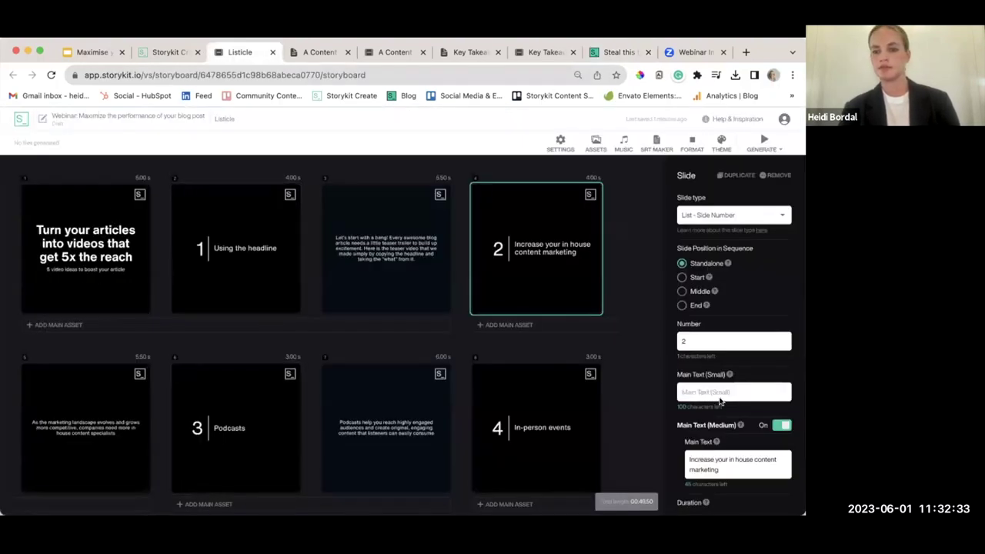
pyautogui.tripleClick(714, 455)
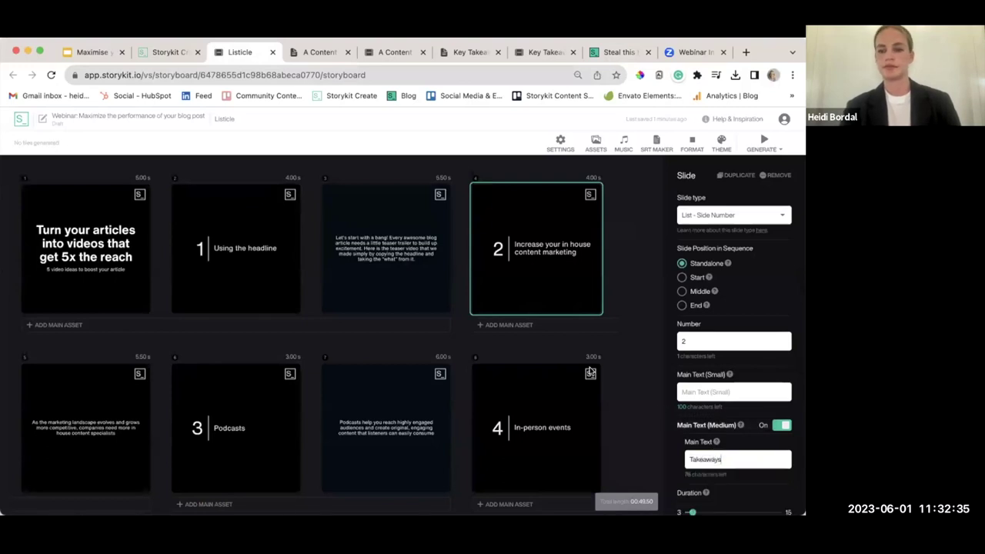
# Step: Paste the blog's 'We know our article is packed…' paragraph as slide 5's text
pyautogui.click(117, 400)
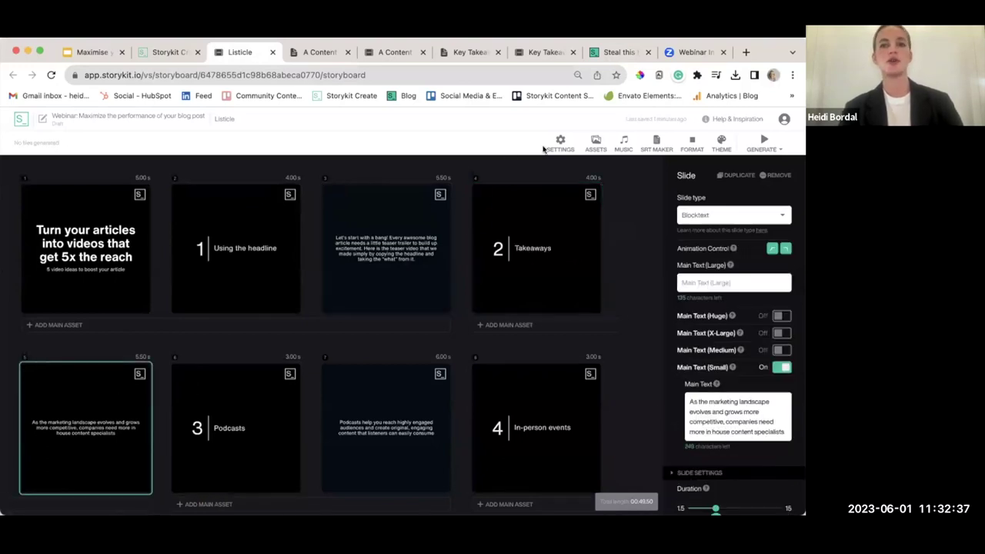
pyautogui.click(616, 52)
pyautogui.click(519, 302)
pyautogui.scroll(-3, 520, 301)
pyautogui.tripleClick(80, 216)
pyautogui.press('super+c')
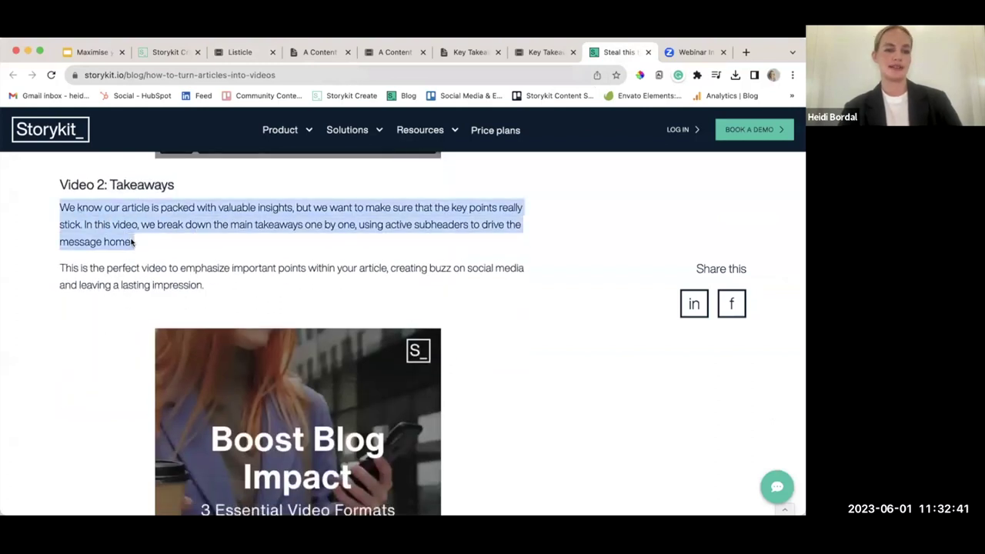
pyautogui.click(239, 51)
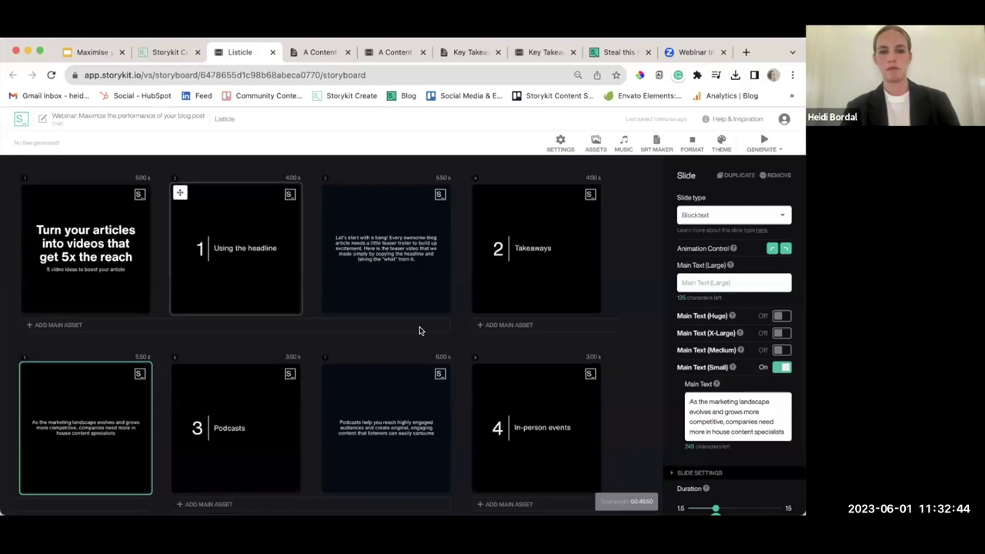
pyautogui.tripleClick(717, 420)
pyautogui.press('super+v')
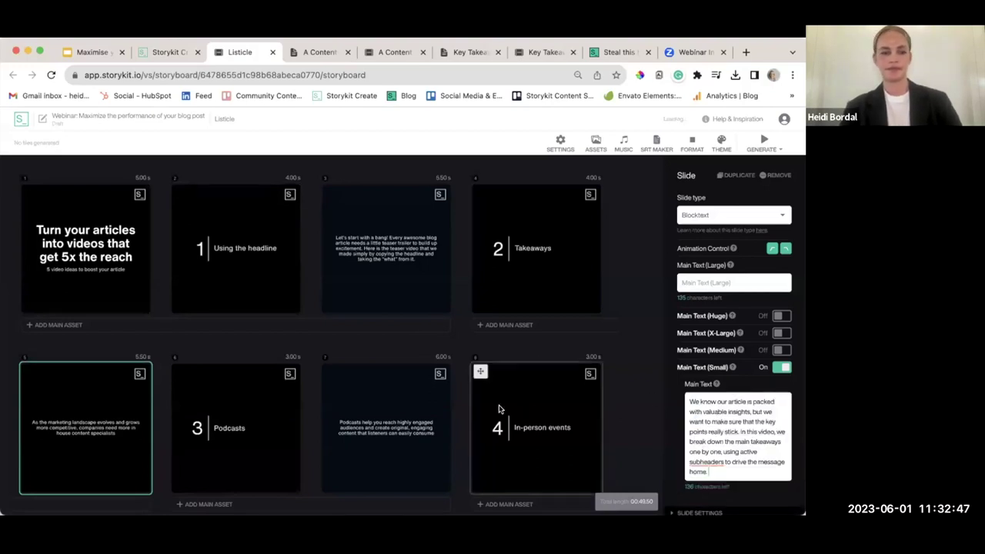
# Step: Change slide 6's heading from '3 Podcasts' to '3 Summary' using the blog heading
pyautogui.click(251, 424)
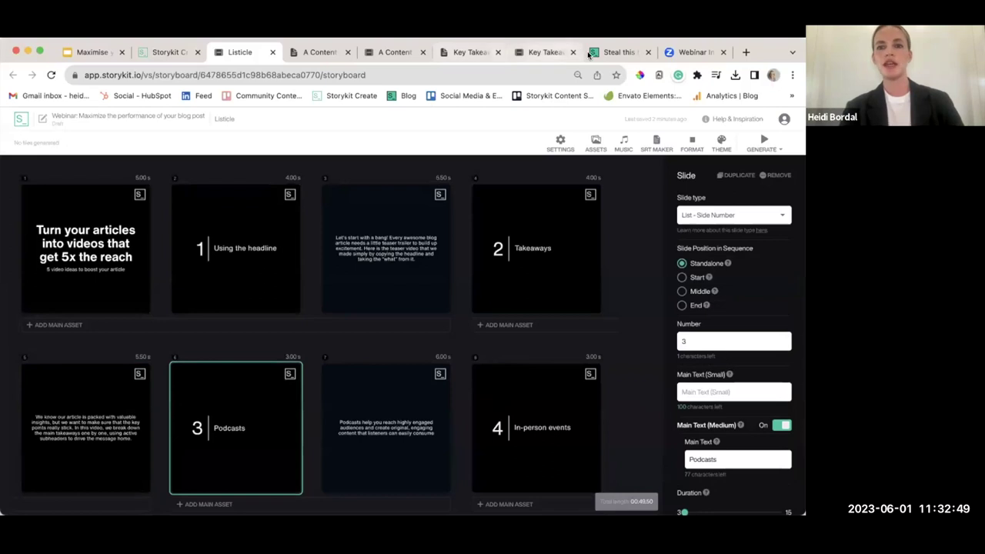
pyautogui.click(611, 52)
pyautogui.scroll(-3, 485, 347)
pyautogui.scroll(-4, 486, 350)
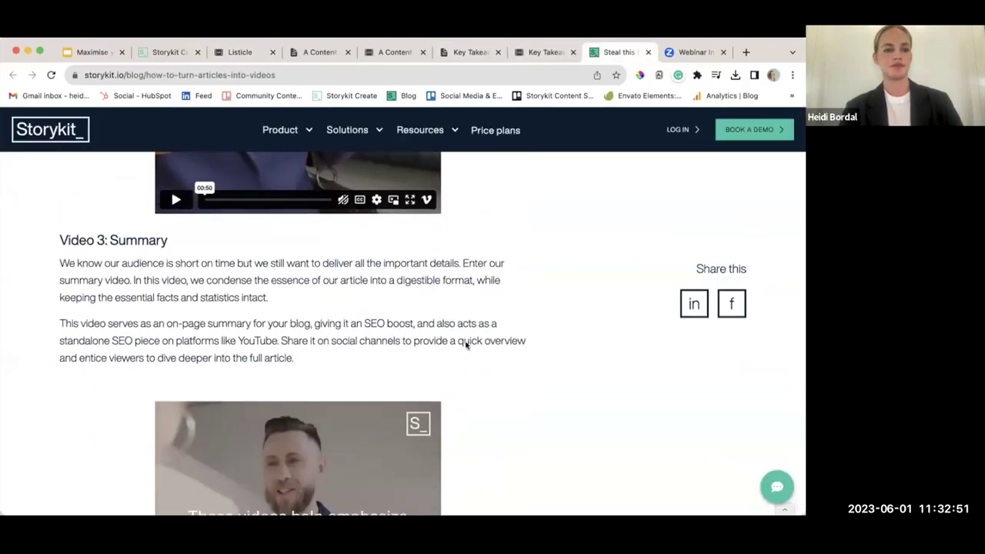
pyautogui.moveTo(170, 244); pyautogui.dragTo(112, 237)
pyautogui.hotkey('ctrl', 'c')
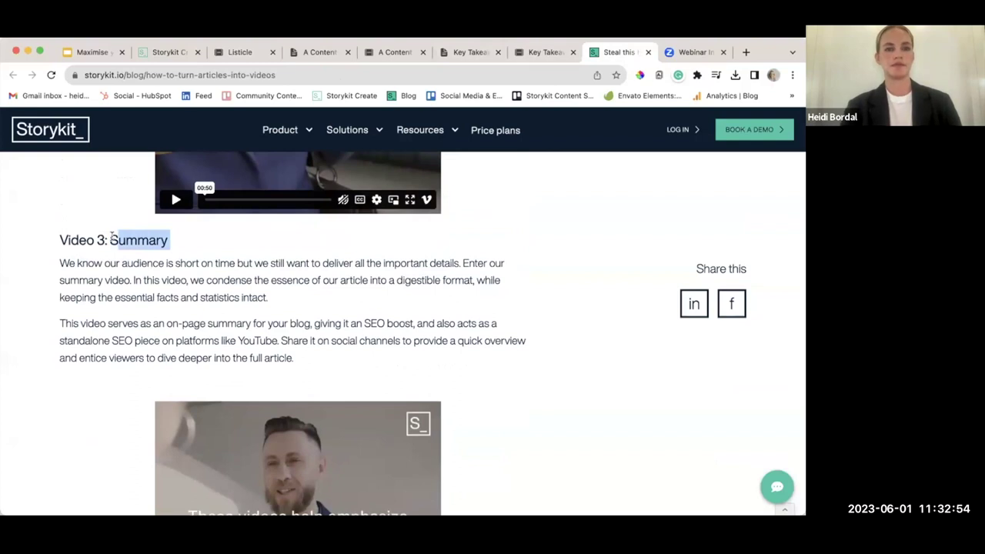
pyautogui.click(226, 54)
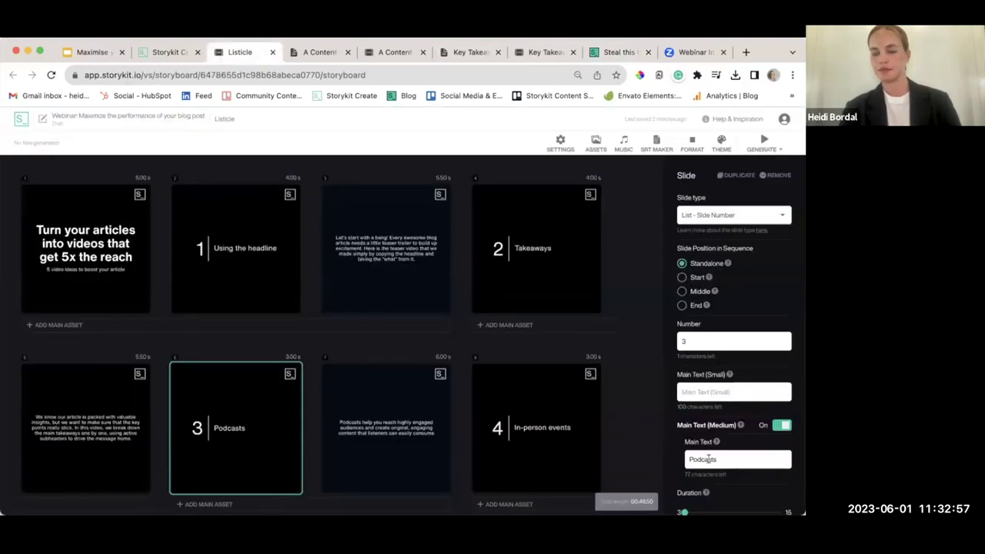
pyautogui.doubleClick(708, 459)
pyautogui.hotkey('ctrl', 'v')
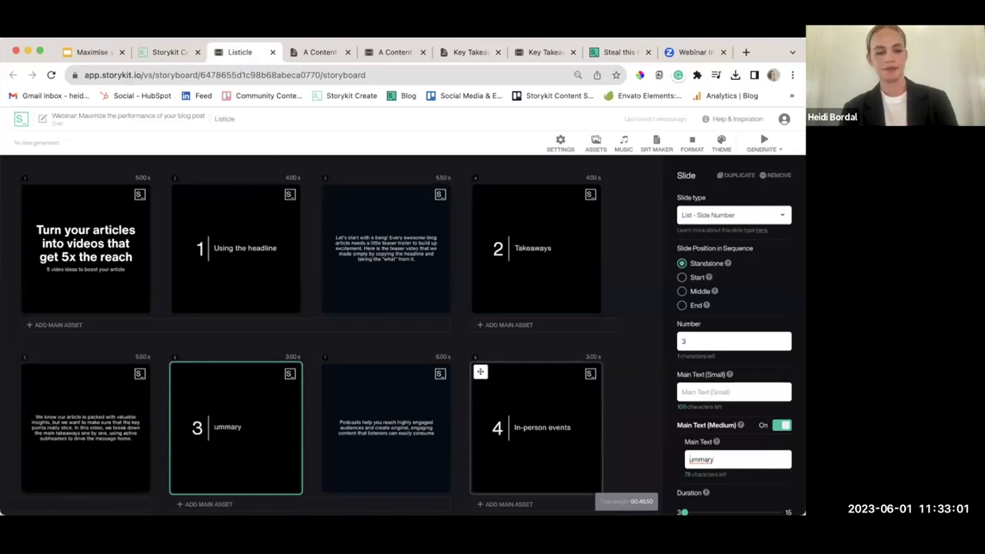
pyautogui.write('S')
# Step: Paste the blog's 'In this video… statistics intact' summary sentences as slide 7's text
pyautogui.click(393, 370)
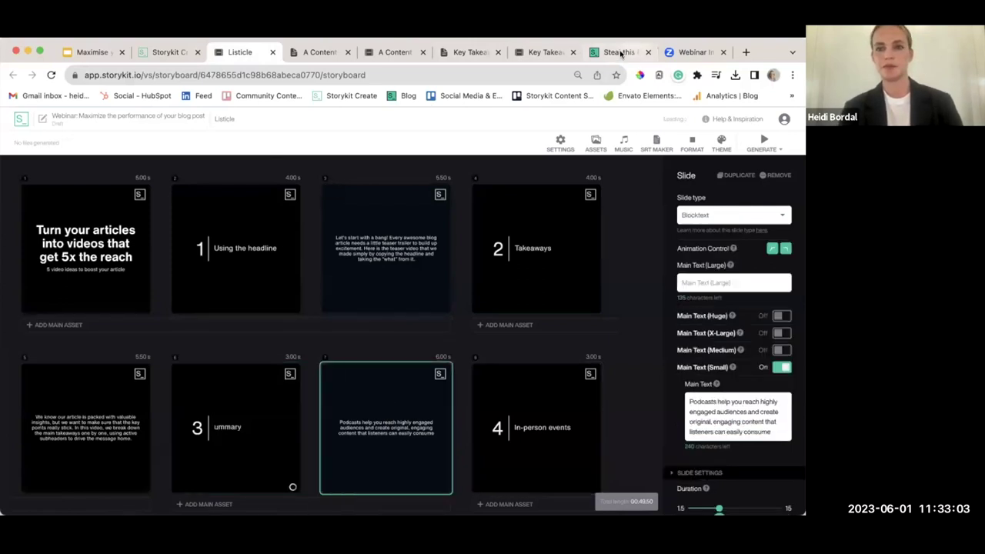
pyautogui.click(619, 51)
pyautogui.click(528, 318)
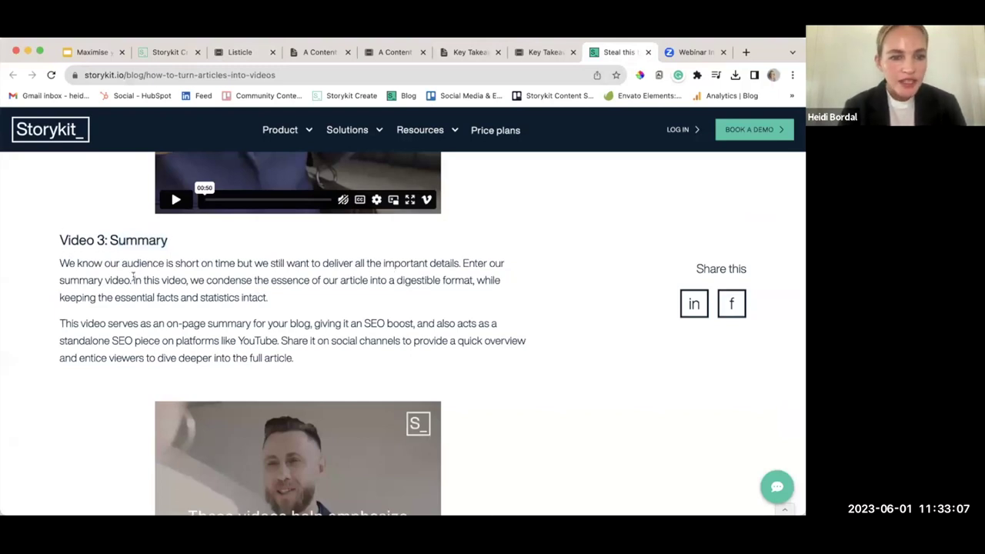
pyautogui.moveTo(133, 280); pyautogui.dragTo(282, 300)
pyautogui.hotkey('ctrl', 'c')
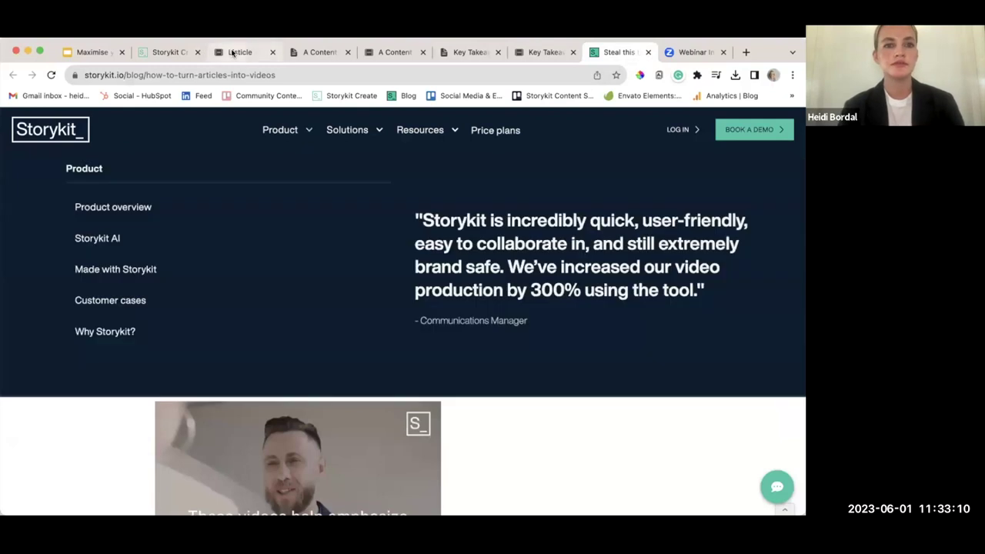
pyautogui.click(234, 51)
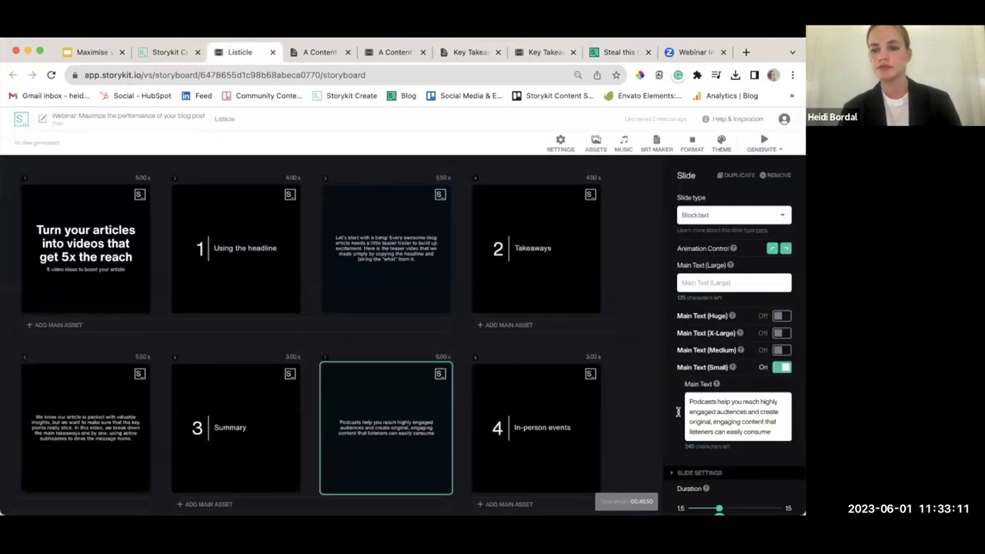
pyautogui.hotkey('ctrl', 'a')
pyautogui.hotkey('ctrl', 'v')
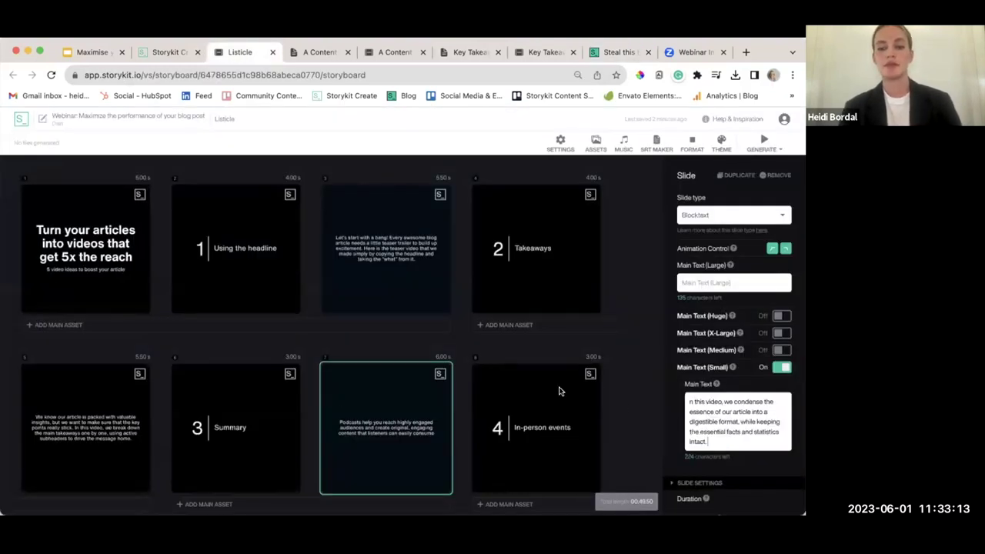
pyautogui.scroll(-3, 559, 391)
# Step: Replace slide 8's 'In-person events' heading with 'Listicle' copied from the blog's Video 4 heading
pyautogui.click(532, 311)
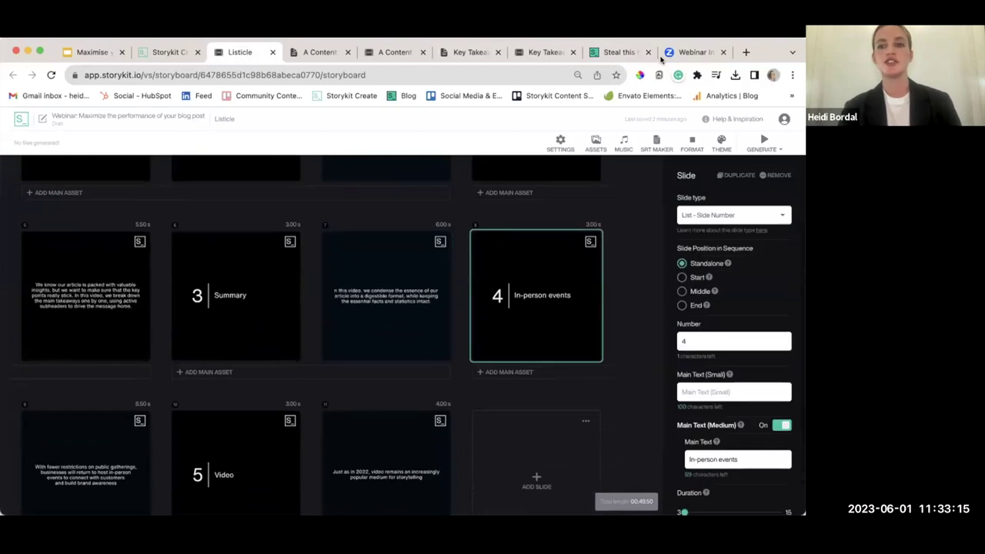
pyautogui.click(608, 52)
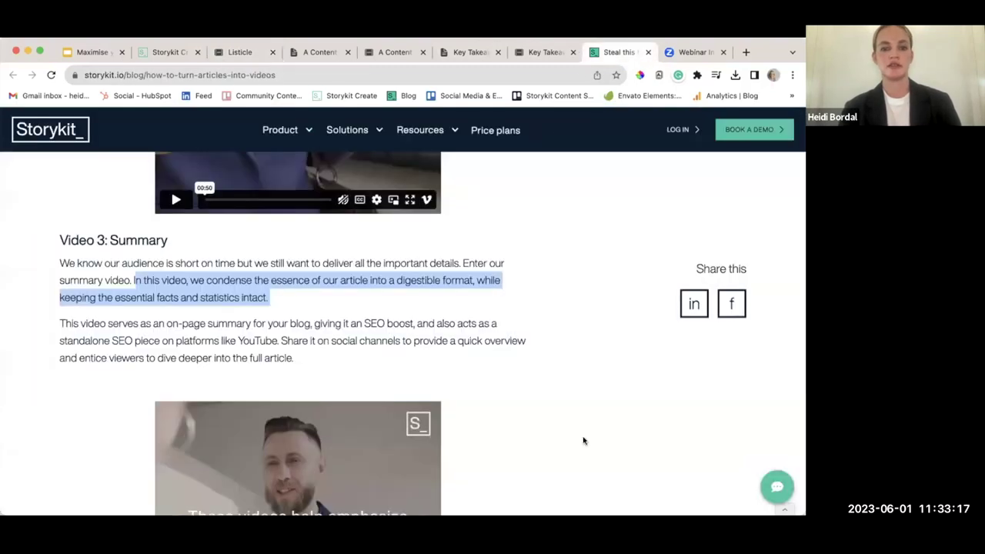
pyautogui.scroll(-10, 583, 441)
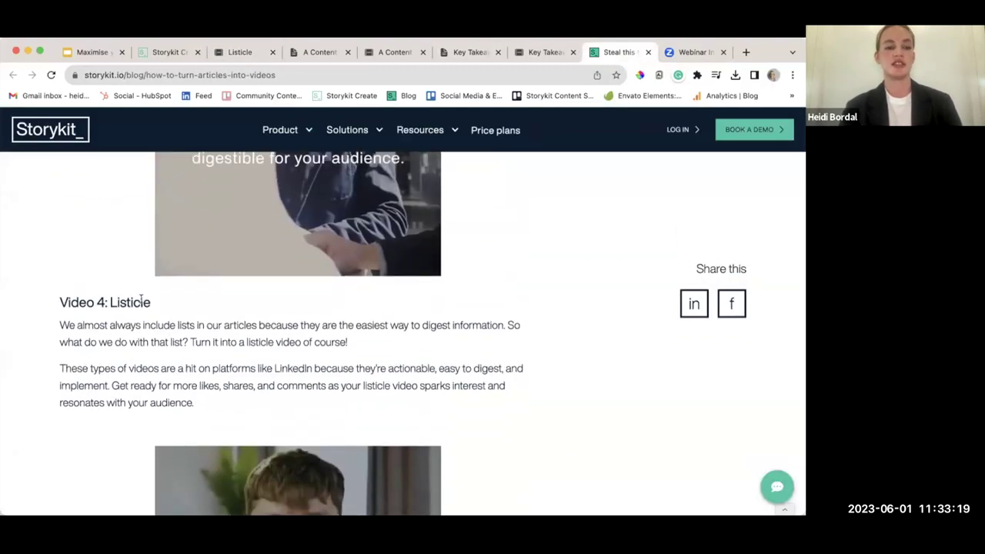
pyautogui.moveTo(150, 302); pyautogui.dragTo(110, 301)
pyautogui.press('super+c')
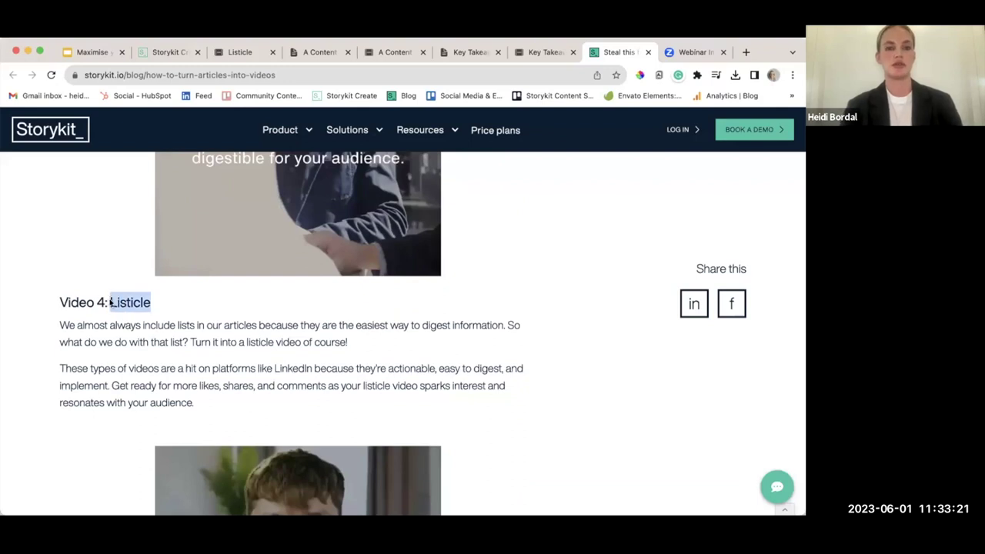
pyautogui.click(224, 52)
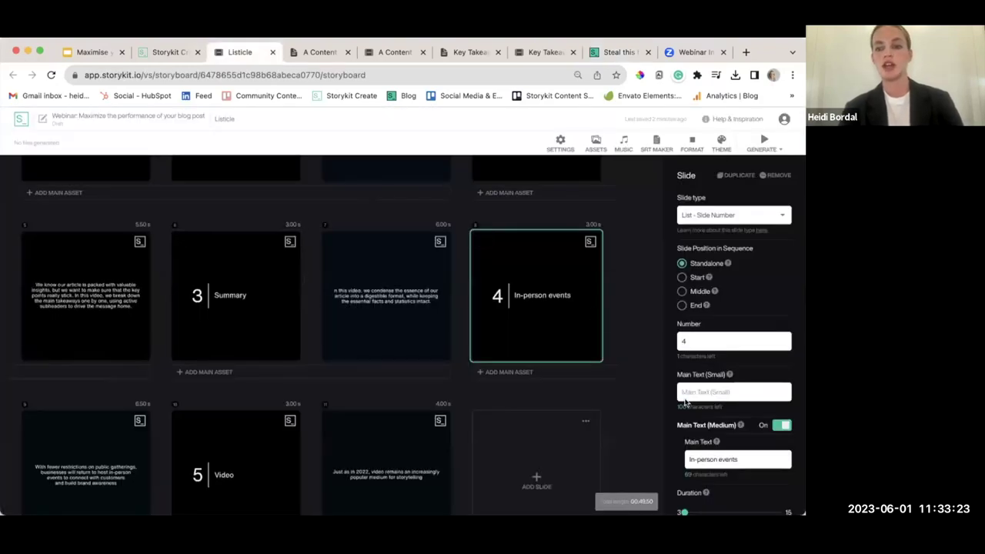
pyautogui.tripleClick(711, 456)
pyautogui.press('super+v')
# Step: Paste the blog's first Listicle paragraph into slide 9's Main Text
pyautogui.scroll(-1, 642, 442)
pyautogui.click(616, 53)
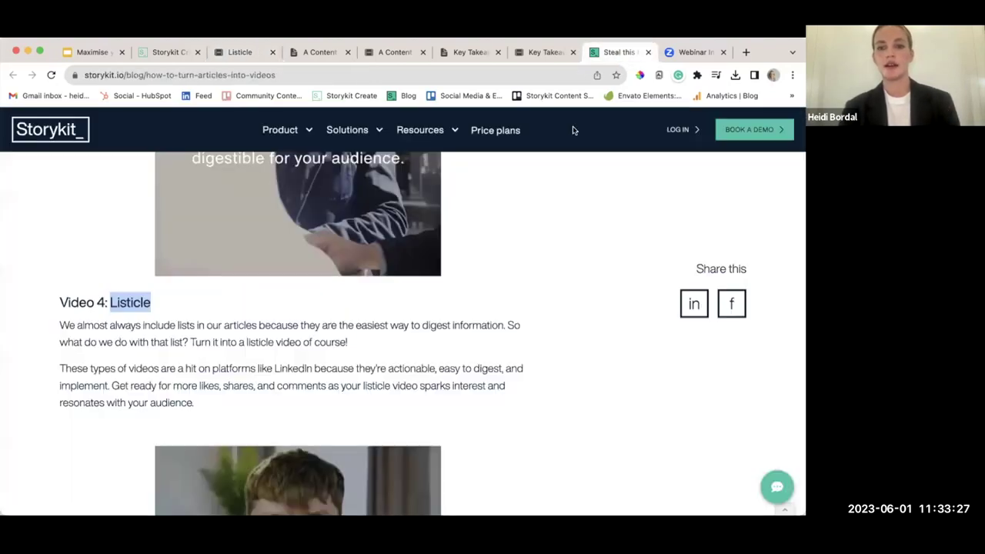
pyautogui.click(383, 315)
pyautogui.scroll(-1, 383, 312)
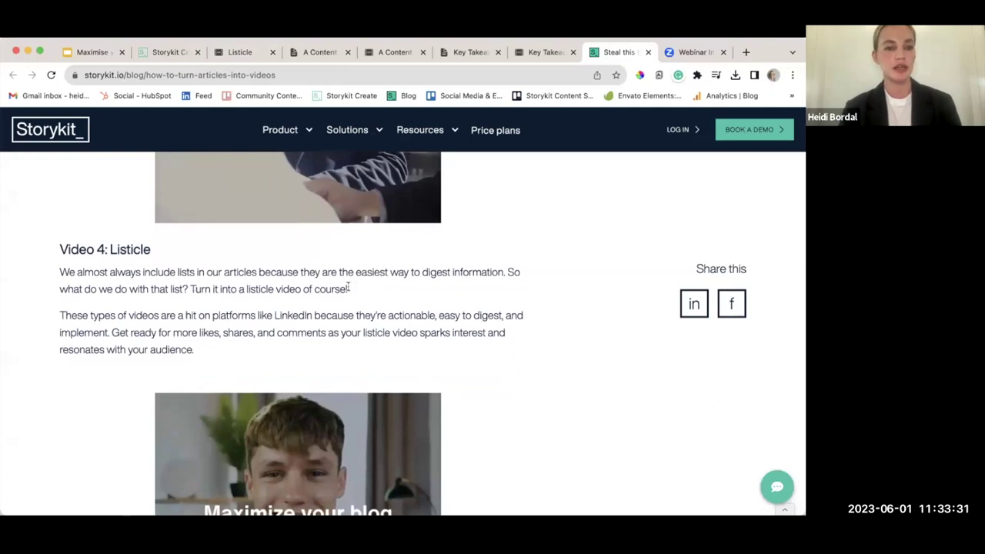
pyautogui.tripleClick(161, 281)
pyautogui.hotkey('ctrl', 'c')
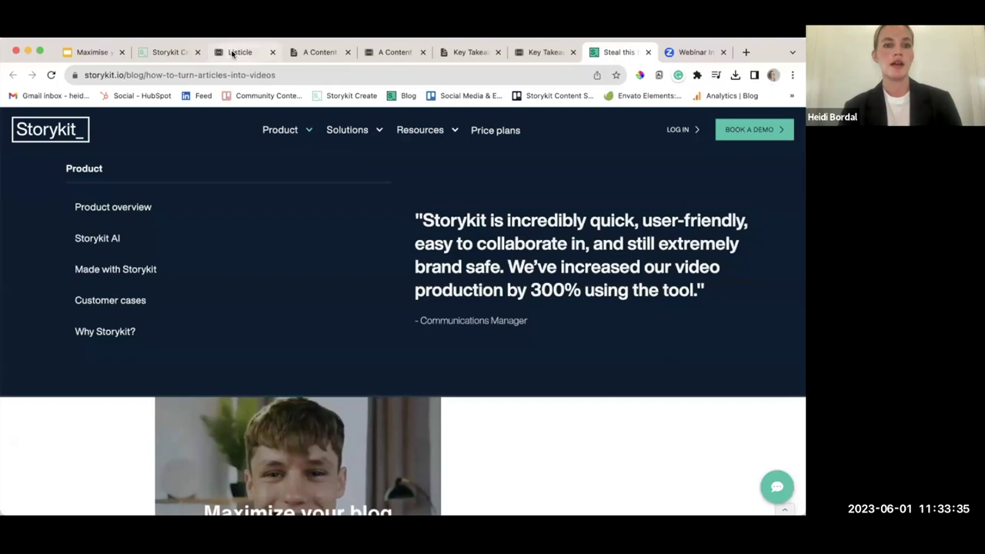
pyautogui.click(237, 54)
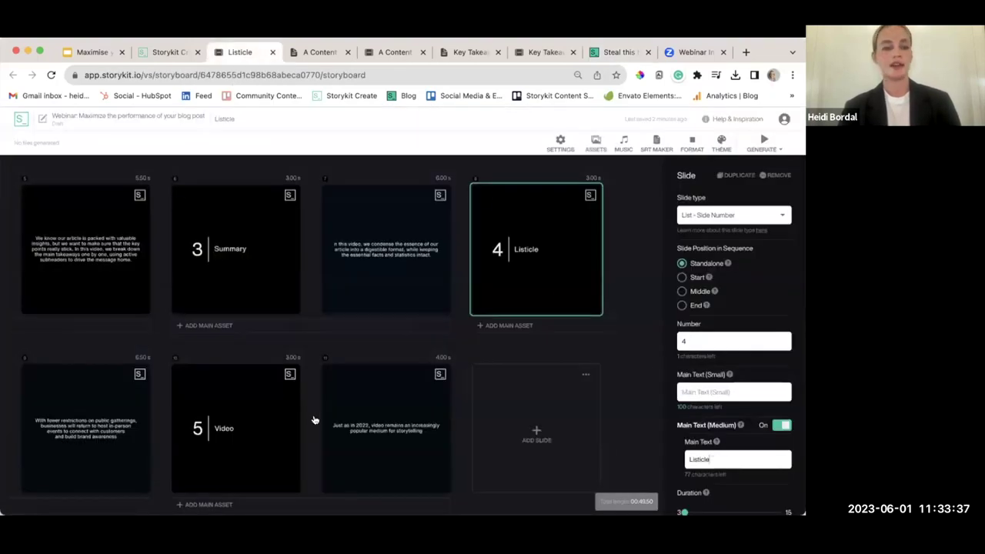
pyautogui.click(115, 408)
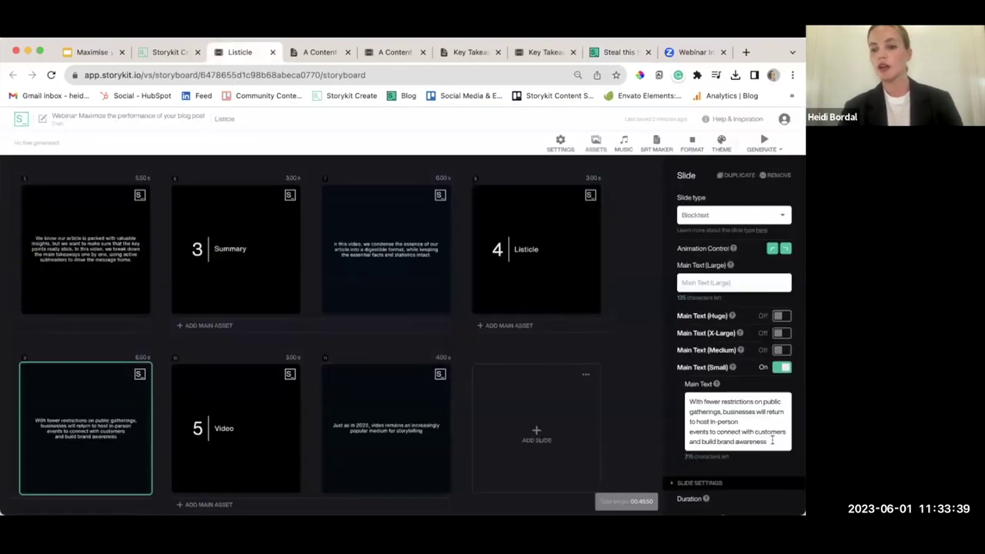
pyautogui.moveTo(772, 440); pyautogui.dragTo(646, 383)
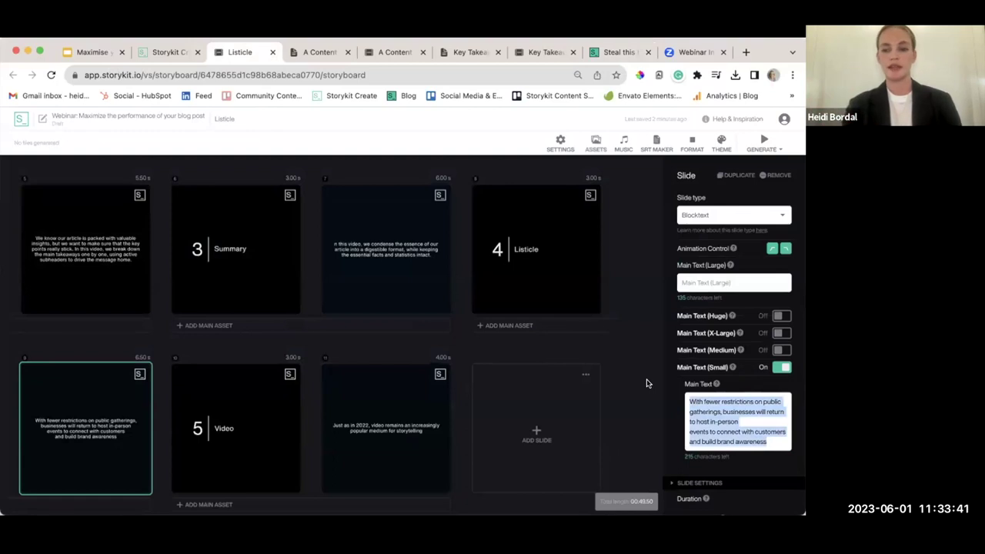
pyautogui.hotkey('ctrl', 'v')
pyautogui.scroll(-1, 308, 405)
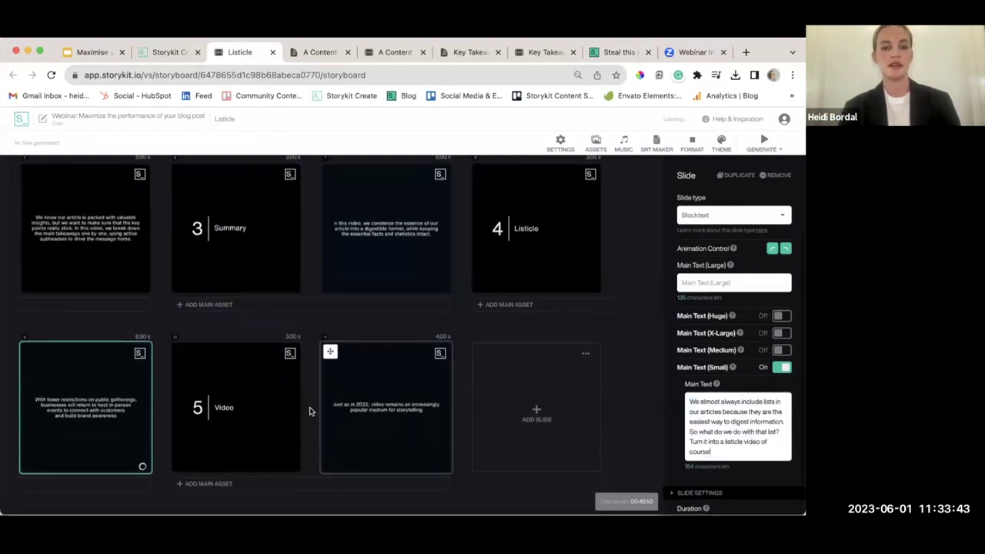
# Step: Change slide 10's heading from '5 Video' to '5 How-to'
pyautogui.click(246, 401)
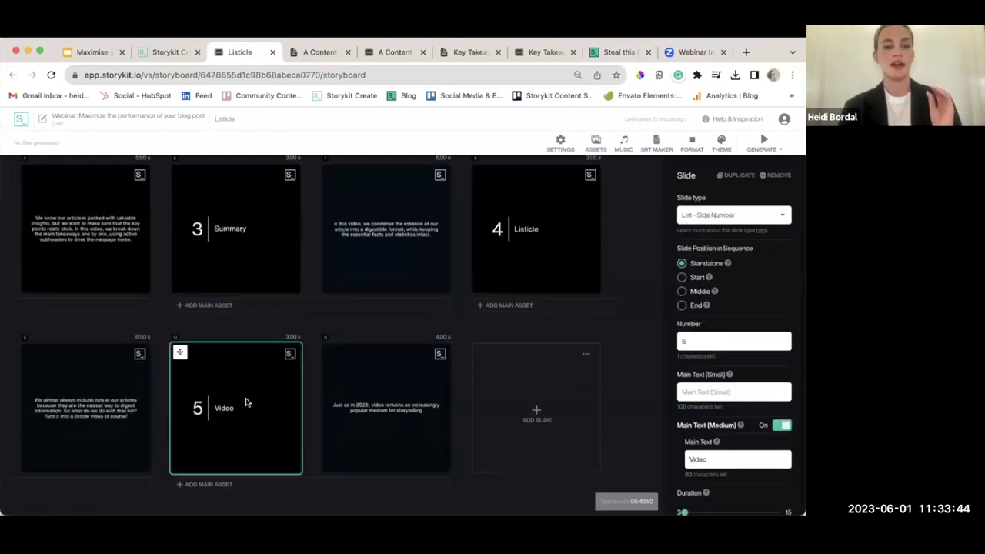
pyautogui.click(620, 52)
pyautogui.scroll(-10, 521, 387)
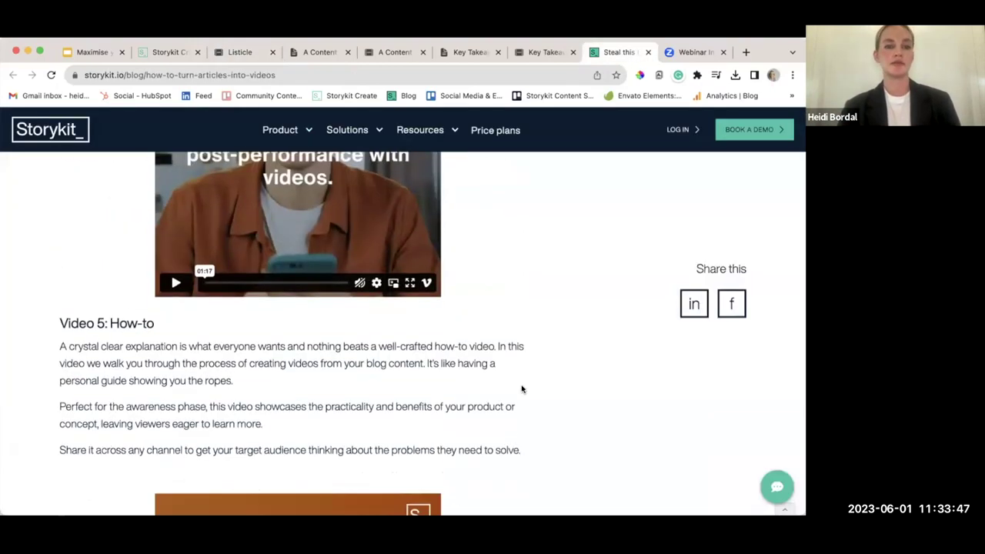
pyautogui.moveTo(153, 287); pyautogui.dragTo(109, 286)
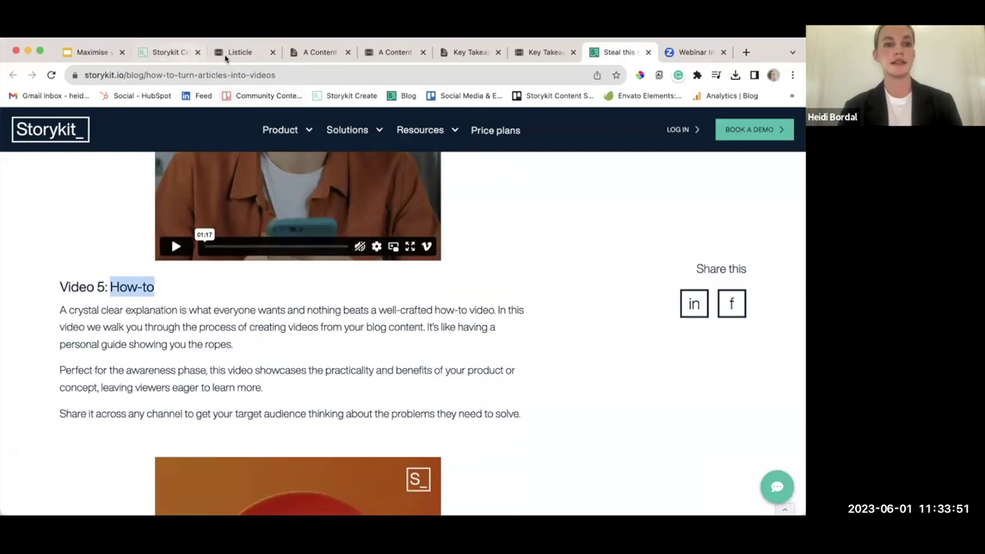
pyautogui.click(240, 52)
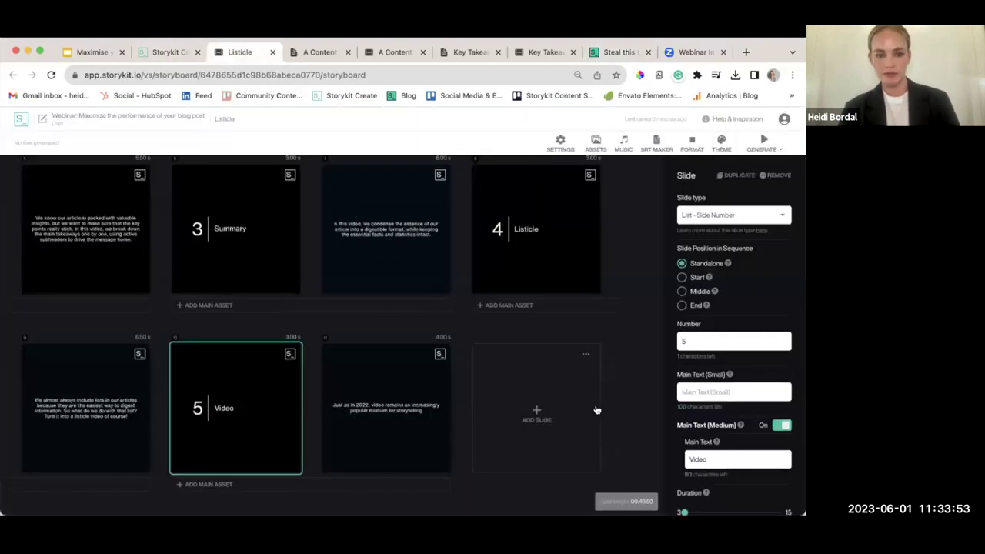
pyautogui.doubleClick(732, 458)
pyautogui.write('How-to')
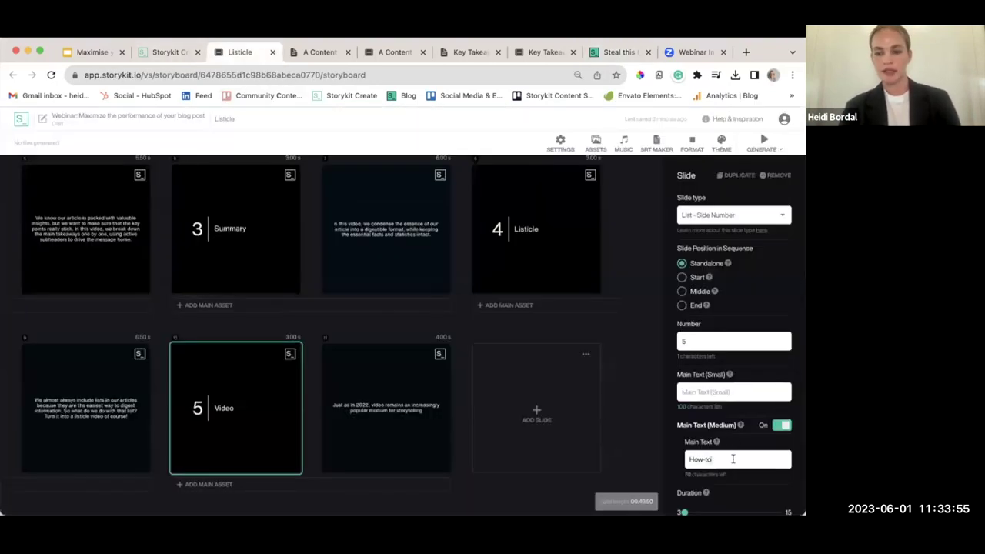
# Step: Try selections of different sentences in the blog's How-to paragraph
pyautogui.click(330, 350)
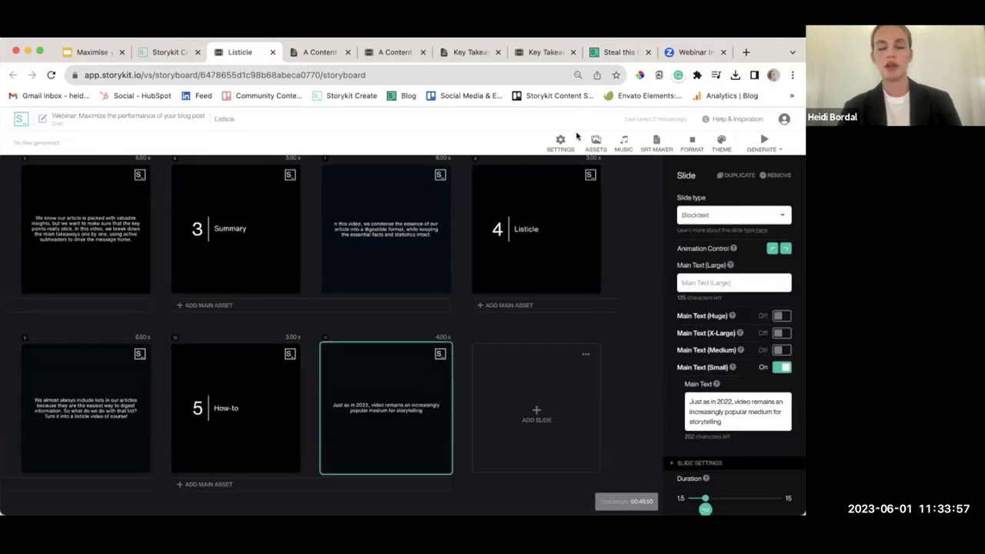
pyautogui.click(615, 52)
pyautogui.click(274, 267)
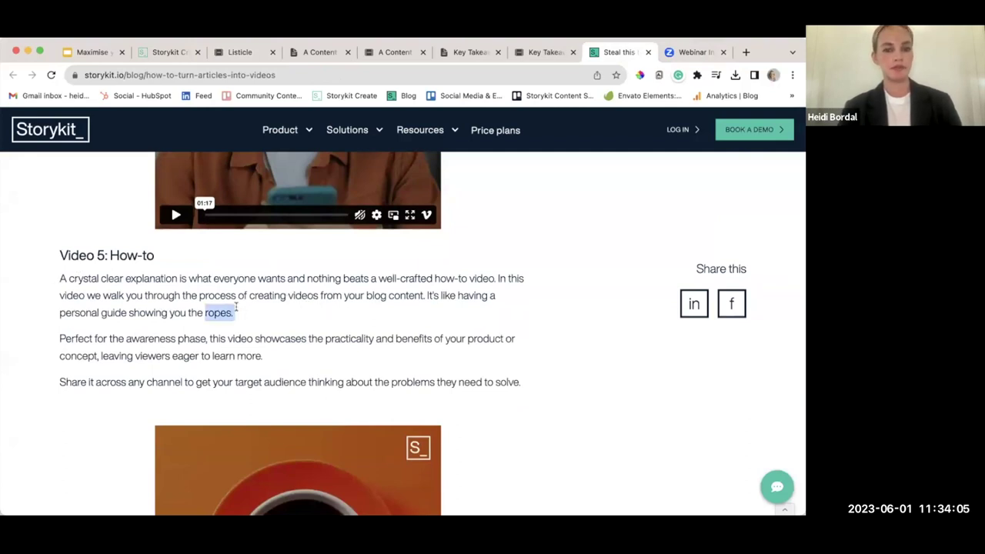
pyautogui.moveTo(235, 313); pyautogui.dragTo(144, 295)
pyautogui.tripleClick(138, 295)
pyautogui.click(66, 279)
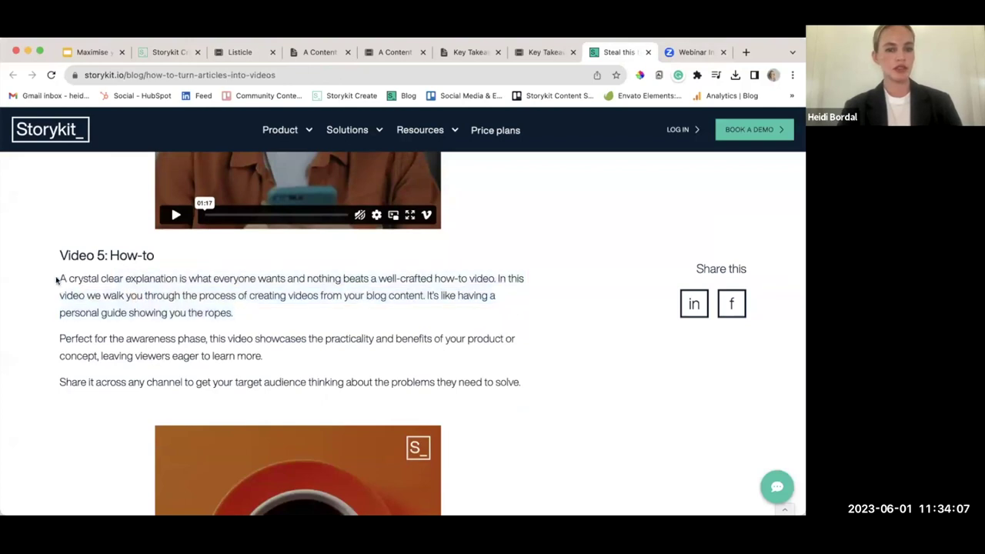
pyautogui.moveTo(59, 280); pyautogui.dragTo(494, 271)
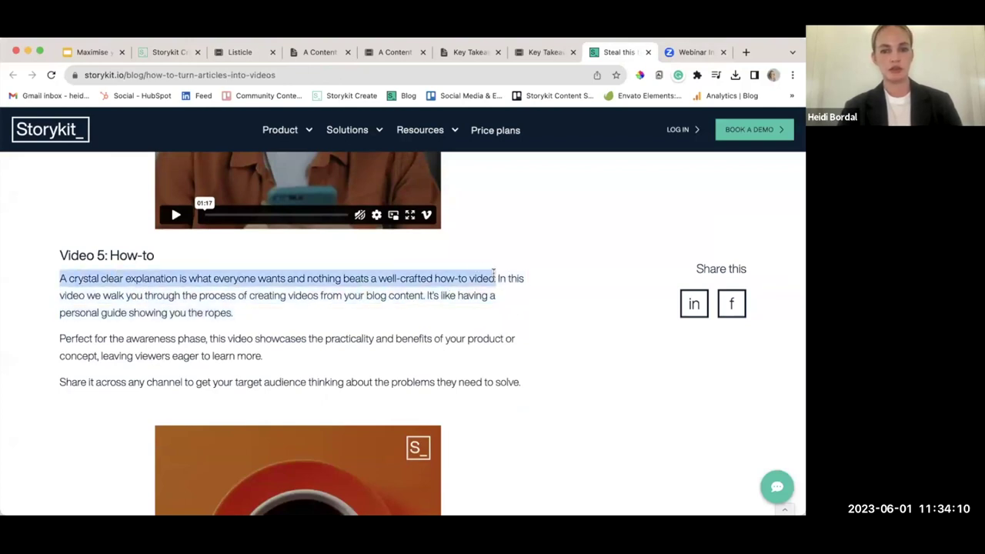
pyautogui.click(313, 350)
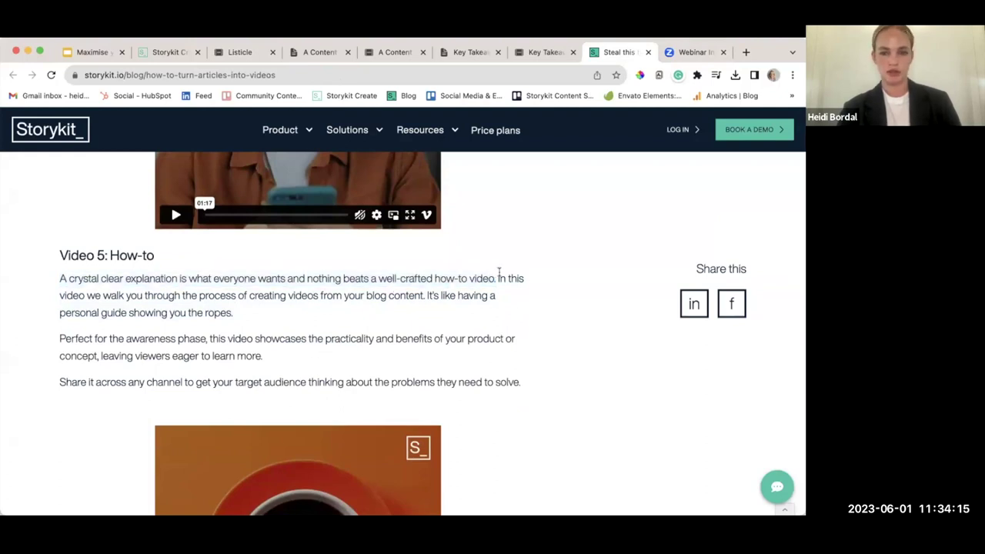
pyautogui.moveTo(496, 278); pyautogui.dragTo(520, 310)
pyautogui.click(523, 311)
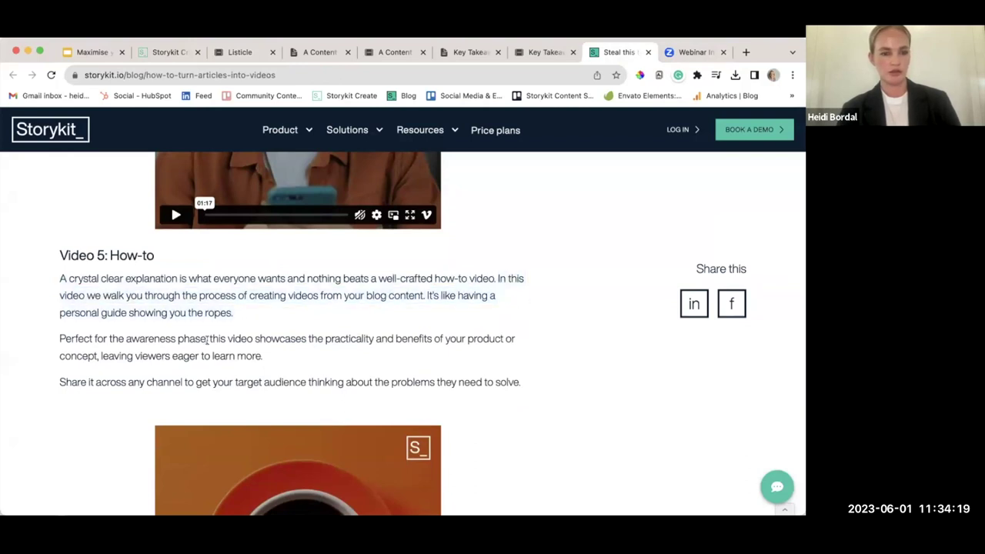
# Step: Paste the 'Share it across any channel…' sentence into slide 11's Main Text
pyautogui.tripleClick(147, 381)
pyautogui.press('super+c')
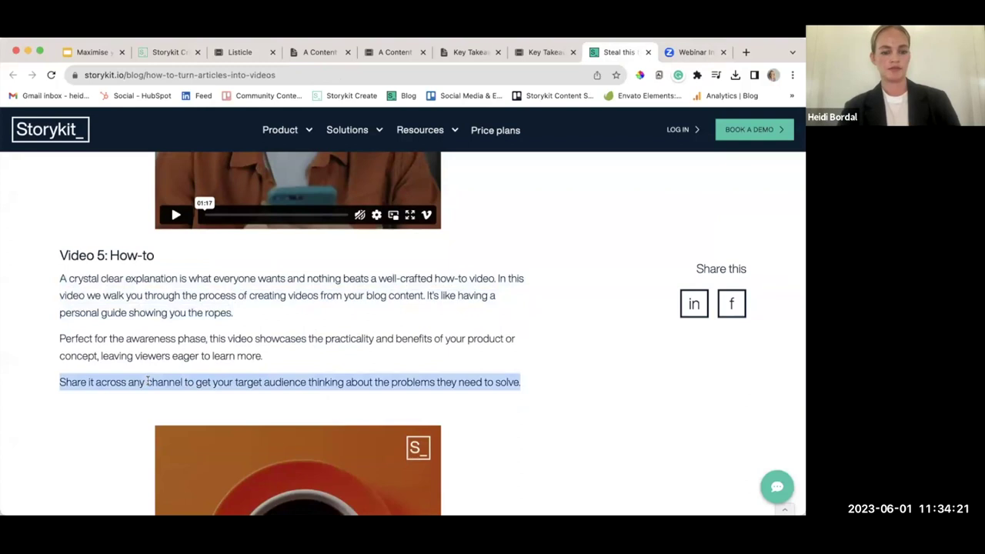
pyautogui.click(238, 51)
pyautogui.tripleClick(731, 403)
pyautogui.press('super+v')
pyautogui.press('BackSpace')
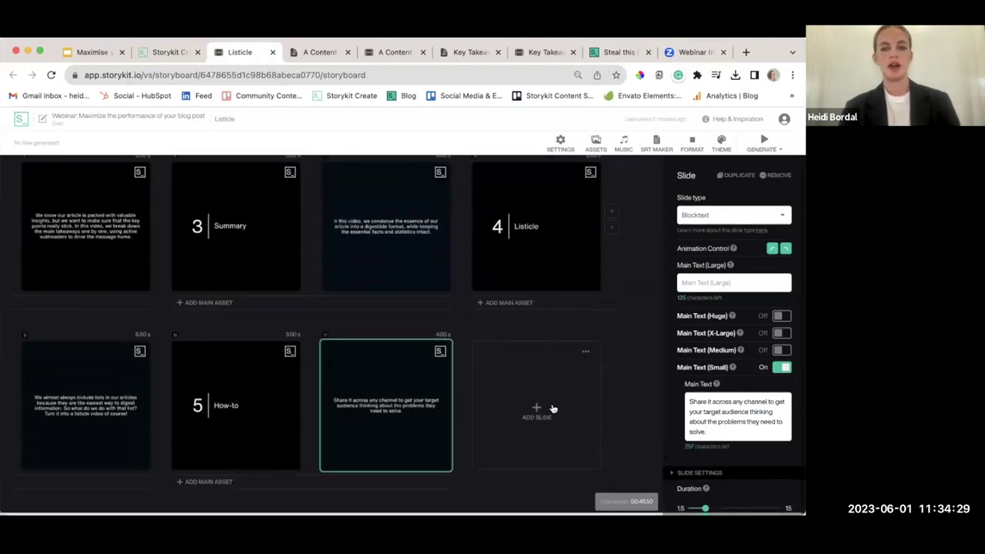
# Step: Insert the 'Outro | Blue w. white logo' storyboard at the end, discarding a trial Simple Outro slide
pyautogui.click(535, 413)
pyautogui.click(709, 216)
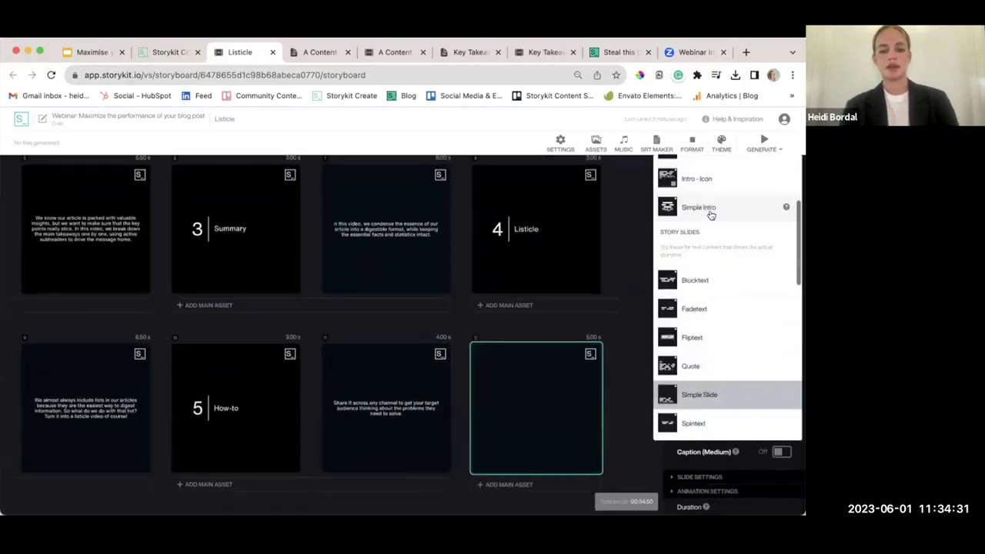
pyautogui.write('ou')
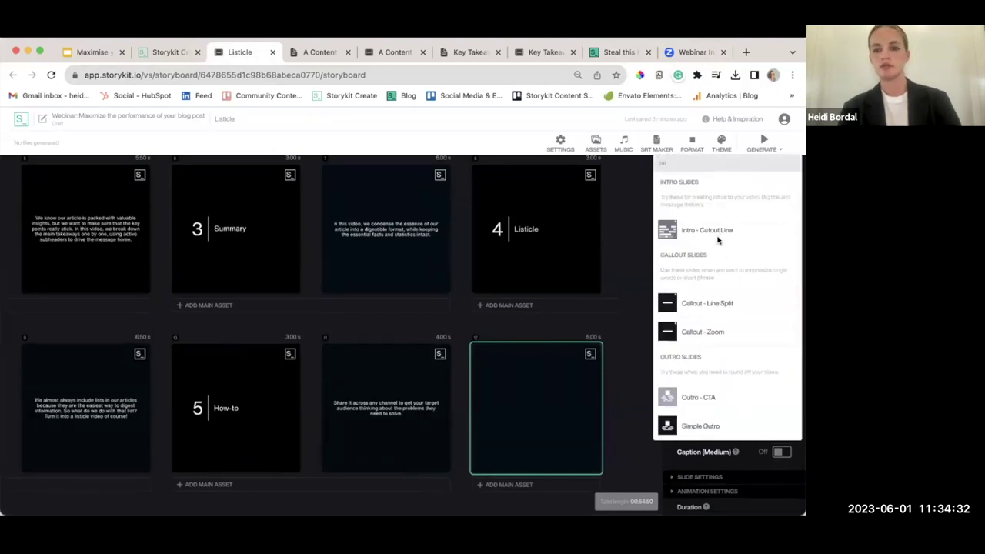
pyautogui.click(708, 425)
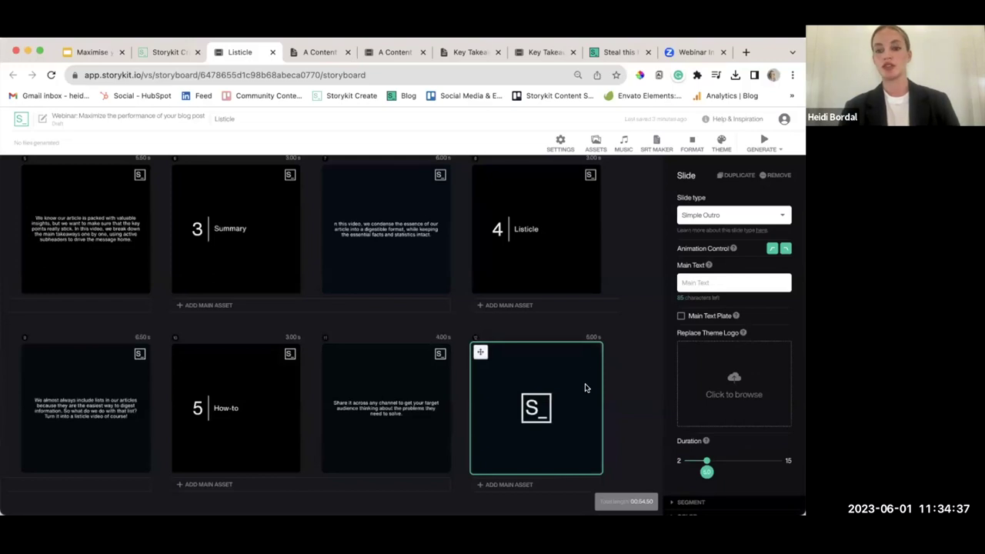
pyautogui.click(778, 179)
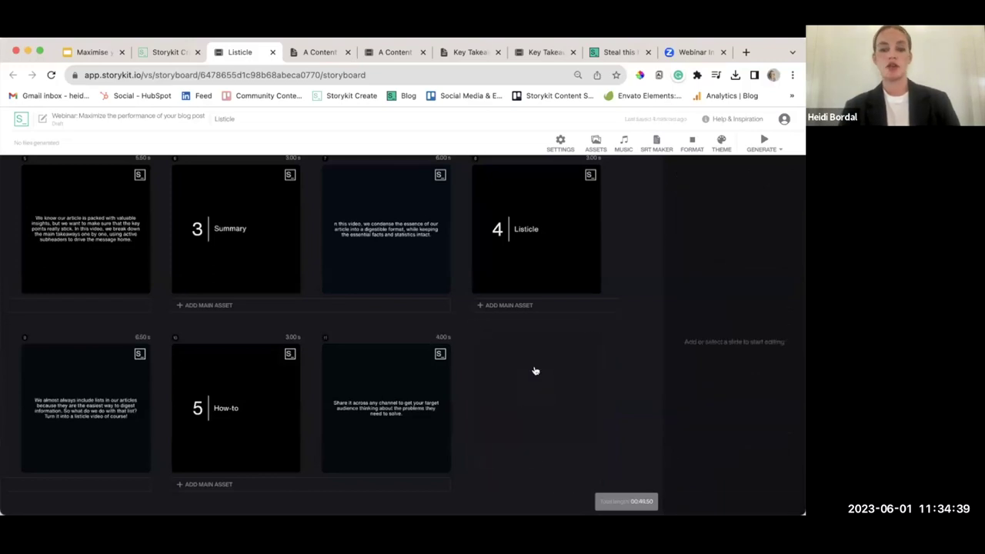
pyautogui.click(594, 339)
pyautogui.scroll(-1, 423, 312)
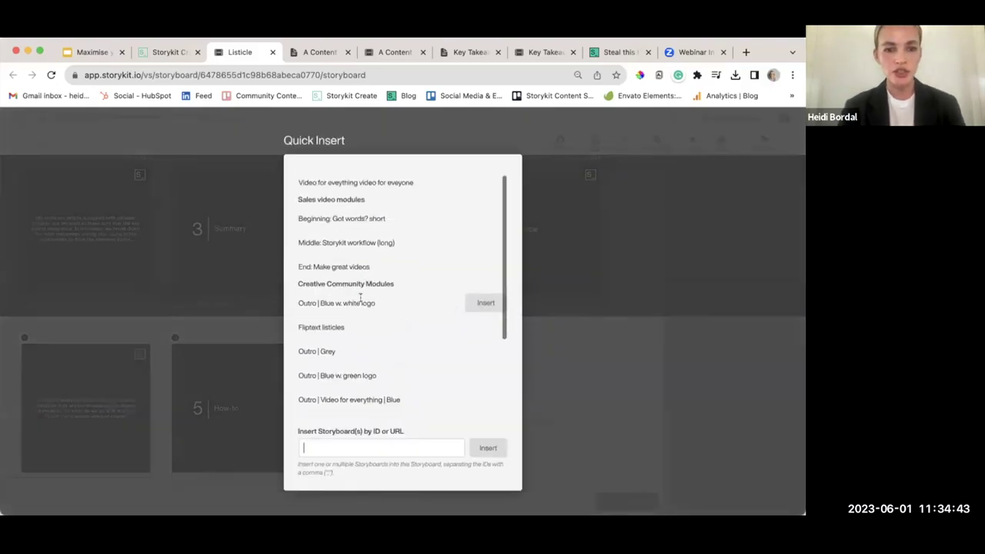
pyautogui.click(484, 306)
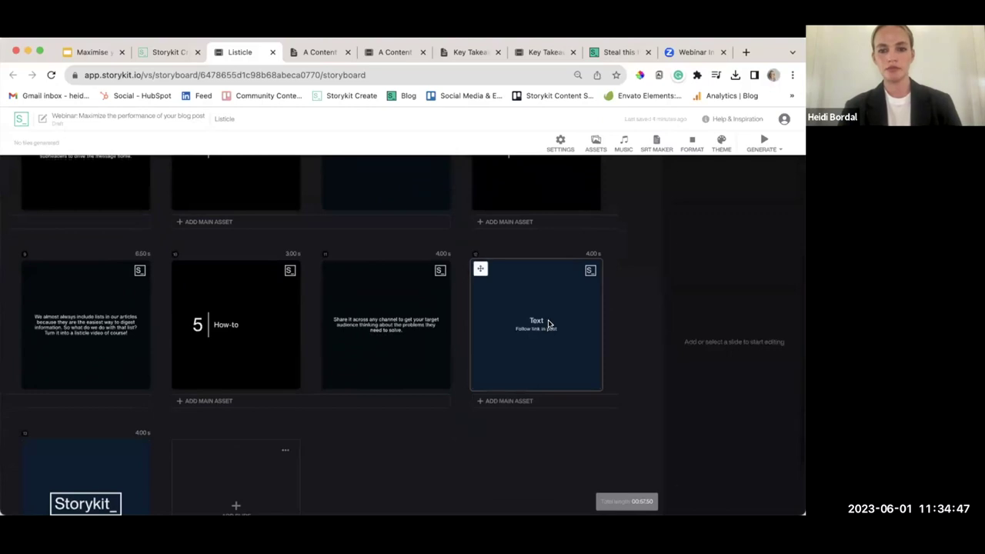
# Step: Move the 'Follow link in post' caption into Main Text and extend it to 'Follow link in post to learn more'
pyautogui.click(548, 323)
pyautogui.doubleClick(712, 382)
pyautogui.press('BackSpace')
pyautogui.write('Follow link')
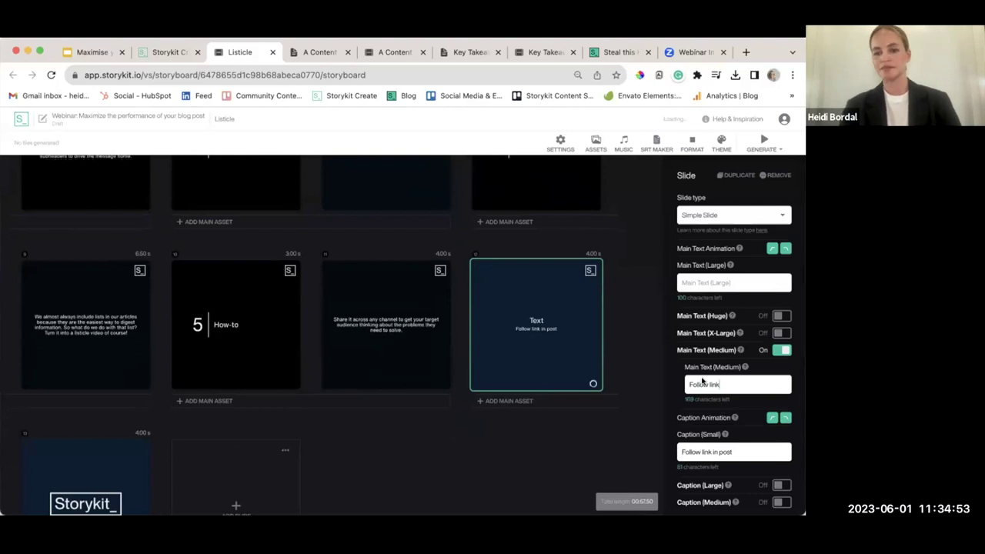
pyautogui.press('BackSpace')
pyautogui.doubleClick(727, 451)
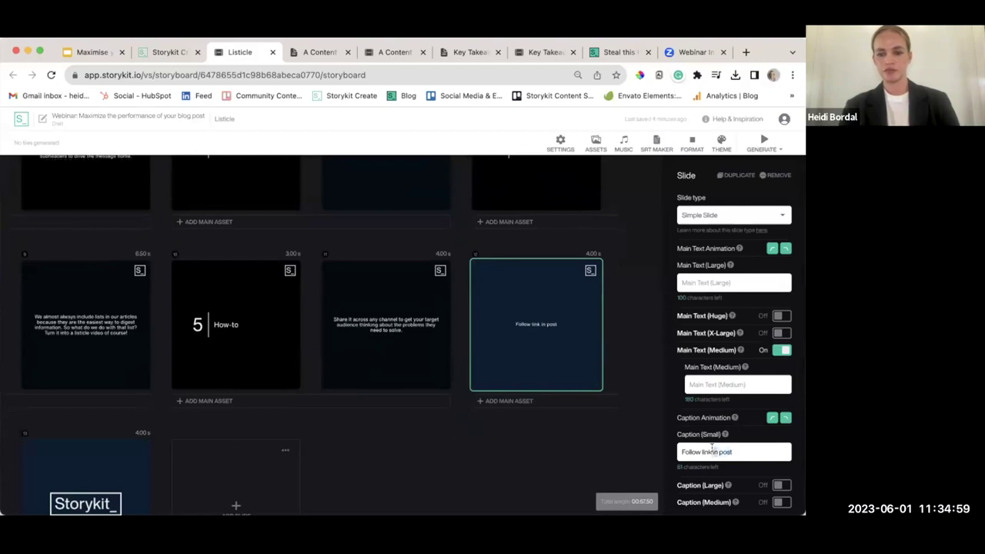
pyautogui.tripleClick(711, 451)
pyautogui.hotkey('ctrl', 'c')
pyautogui.press('BackSpace')
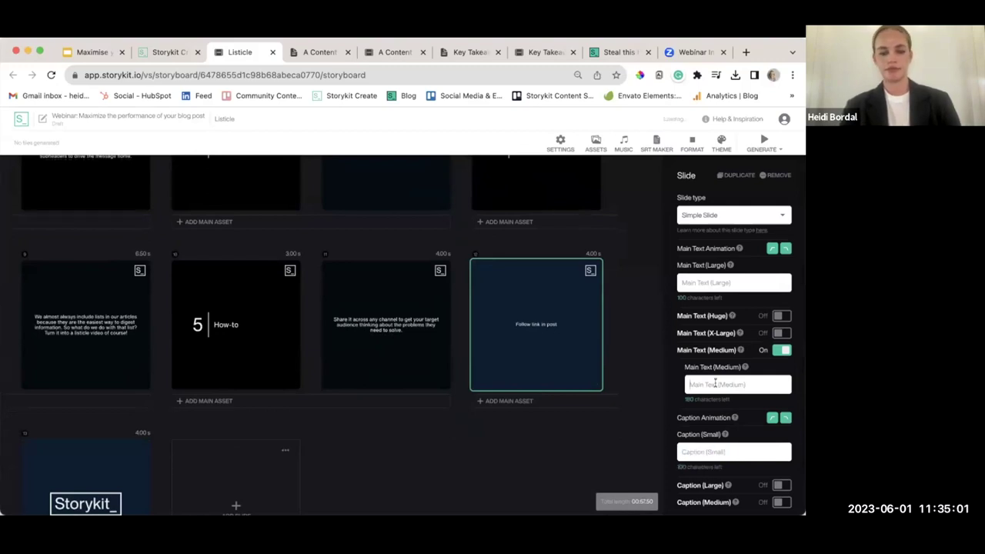
pyautogui.click(715, 382)
pyautogui.hotkey('ctrl', 'v')
pyautogui.write('to d')
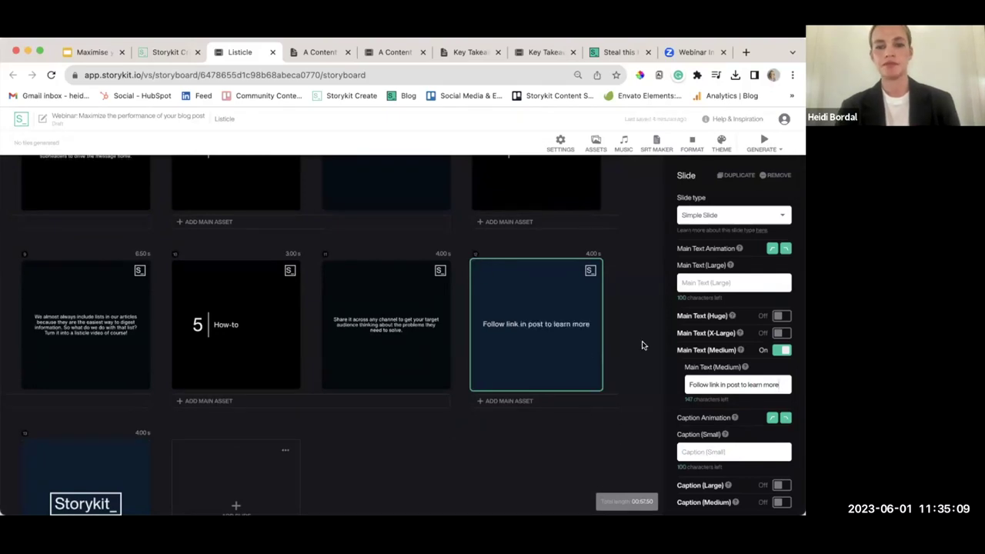
# Step: Add stock video backgrounds to slides 1 and 2, including the beach buggy clip
pyautogui.scroll(6, 642, 345)
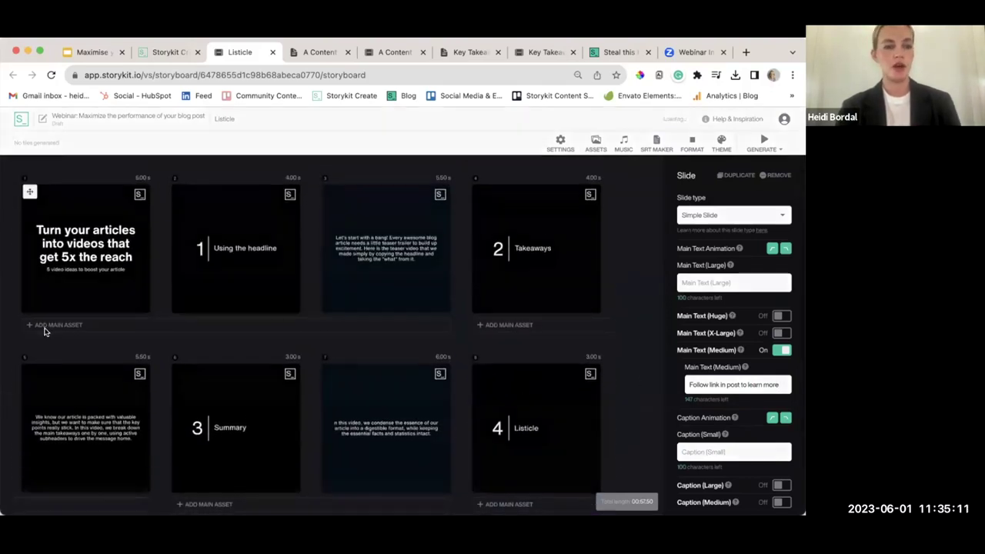
pyautogui.click(54, 324)
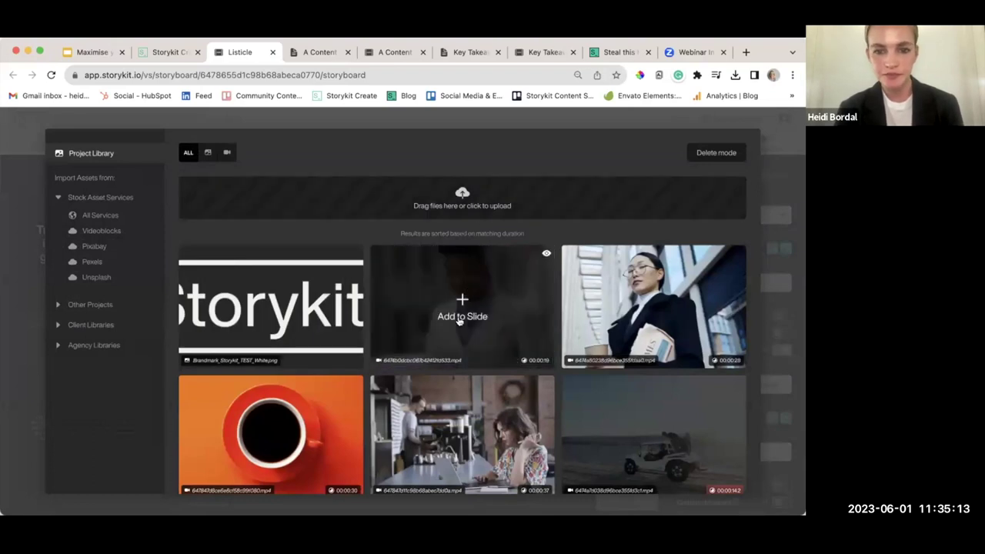
pyautogui.click(655, 312)
pyautogui.click(508, 325)
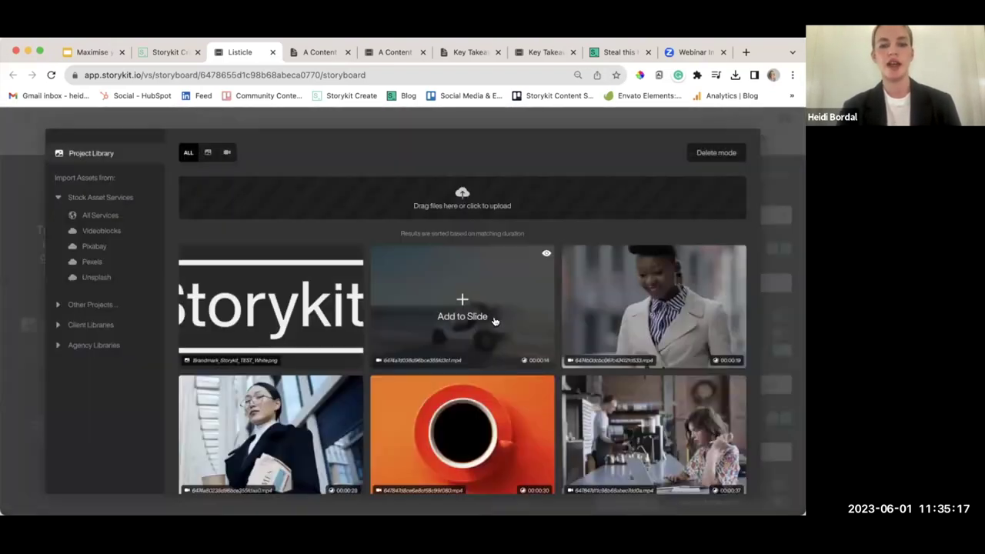
pyautogui.click(448, 310)
# Step: Add stock video backgrounds to slides 6, 8 and 10, including the coffee-cup and café clips
pyautogui.scroll(-3, 549, 377)
pyautogui.click(194, 373)
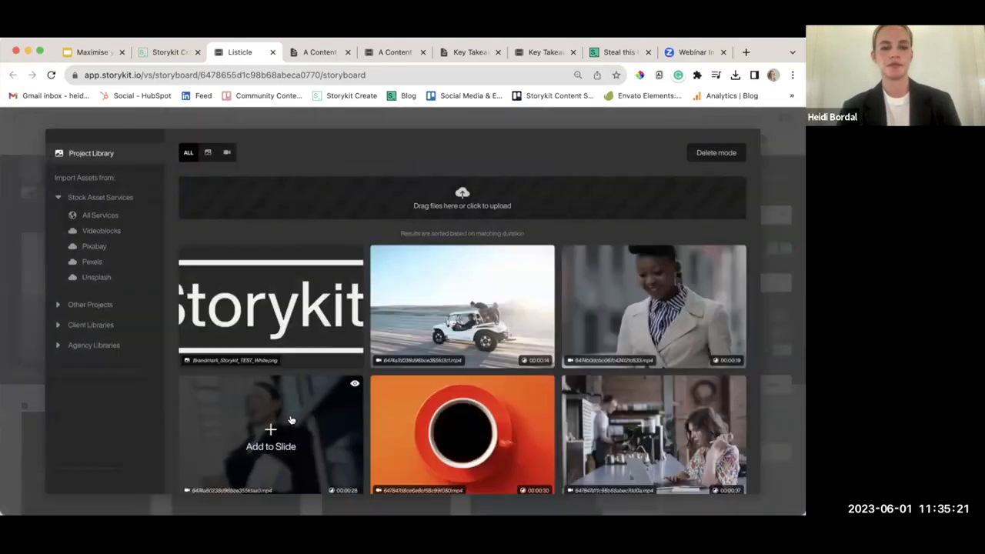
pyautogui.click(269, 431)
pyautogui.scroll(-1, 439, 373)
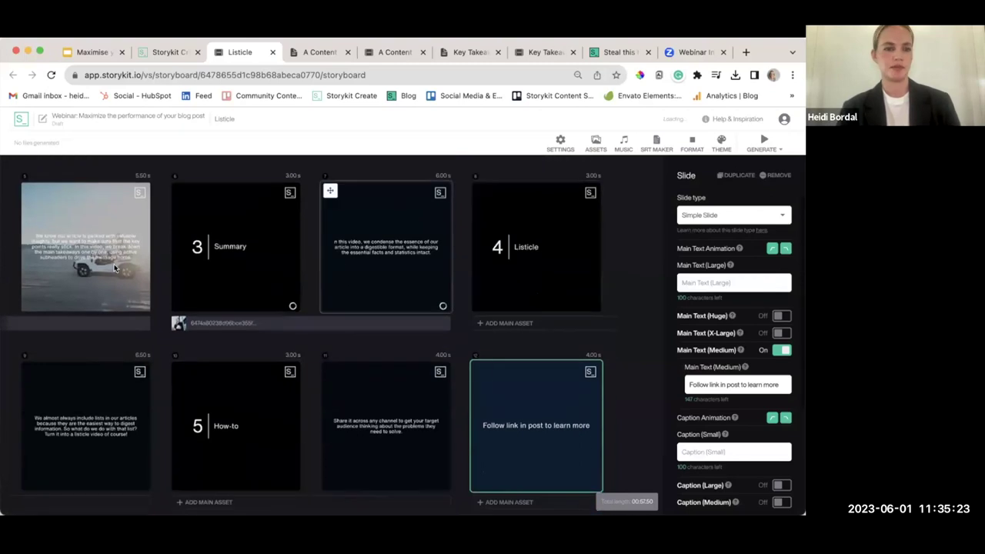
pyautogui.click(521, 325)
pyautogui.click(462, 431)
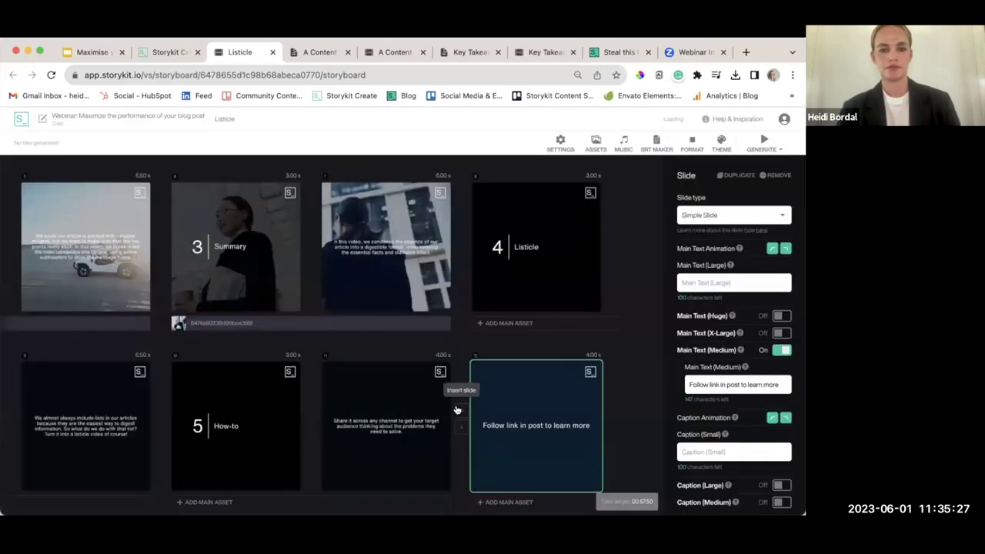
pyautogui.scroll(-1, 434, 437)
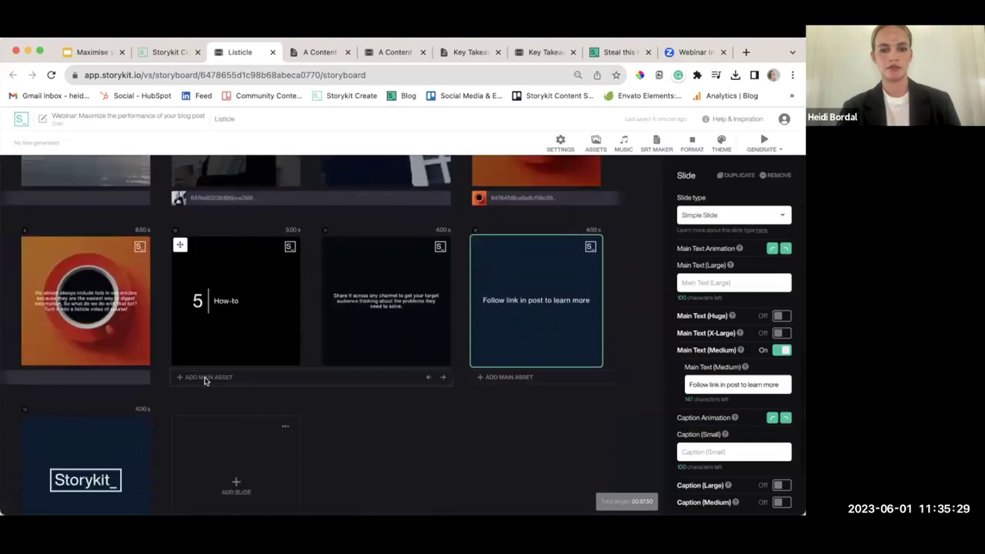
pyautogui.click(207, 377)
pyautogui.click(672, 445)
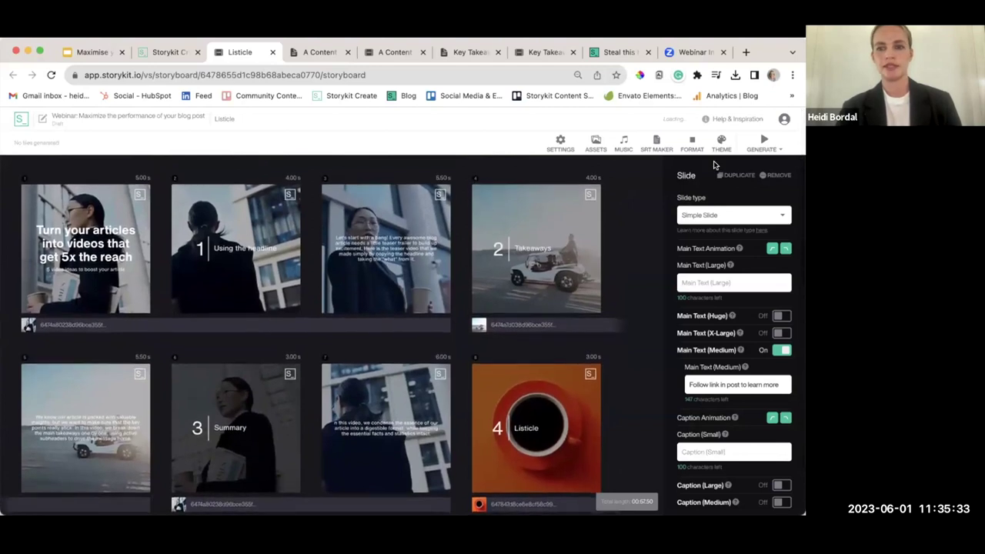
# Step: Open the Generate options to render the full Listicle video
pyautogui.click(763, 143)
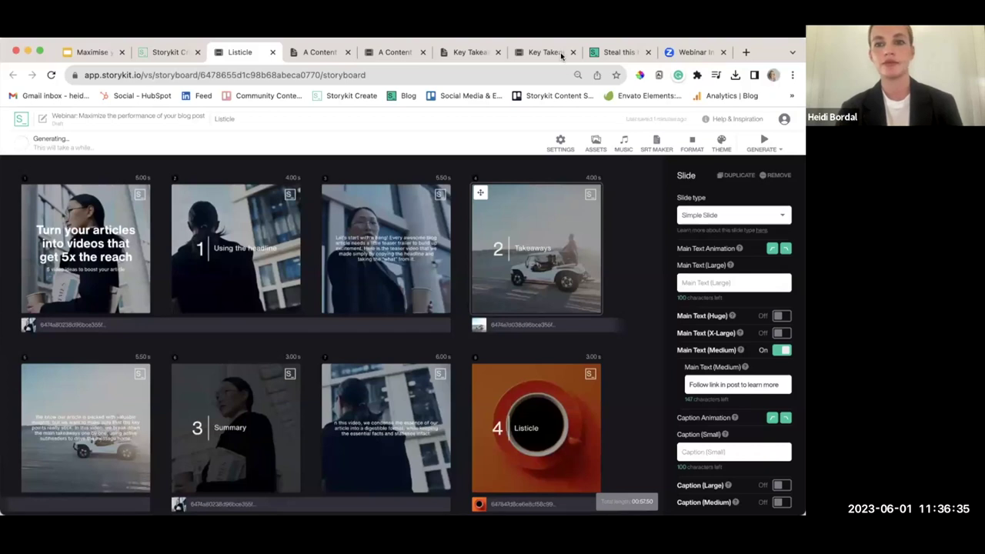
pyautogui.click(531, 54)
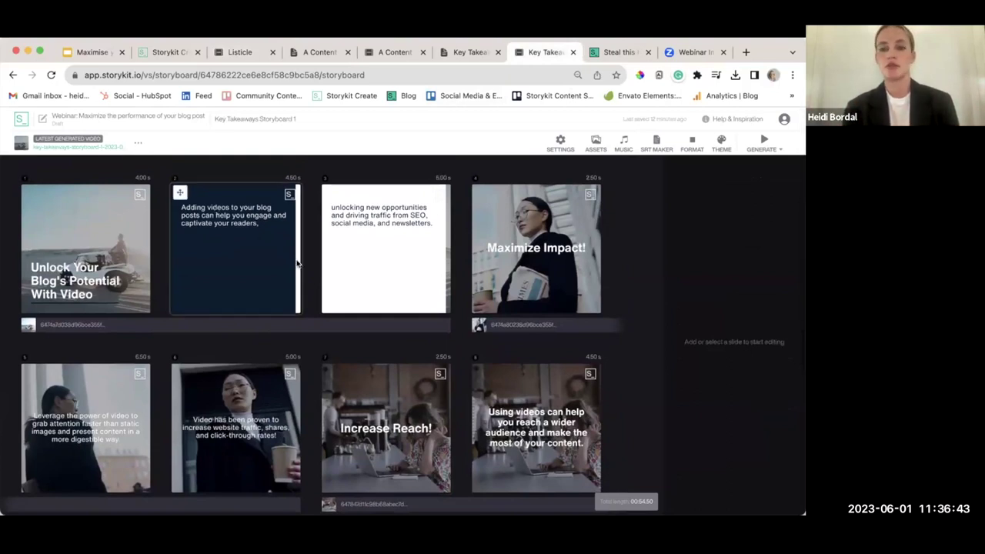
pyautogui.click(241, 52)
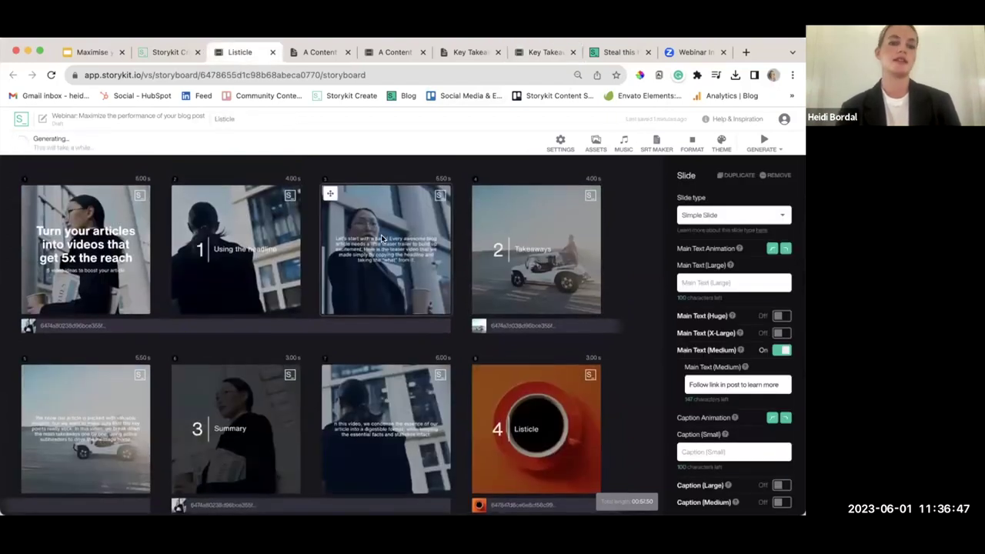
pyautogui.scroll(-3, 402, 300)
pyautogui.scroll(3, 401, 300)
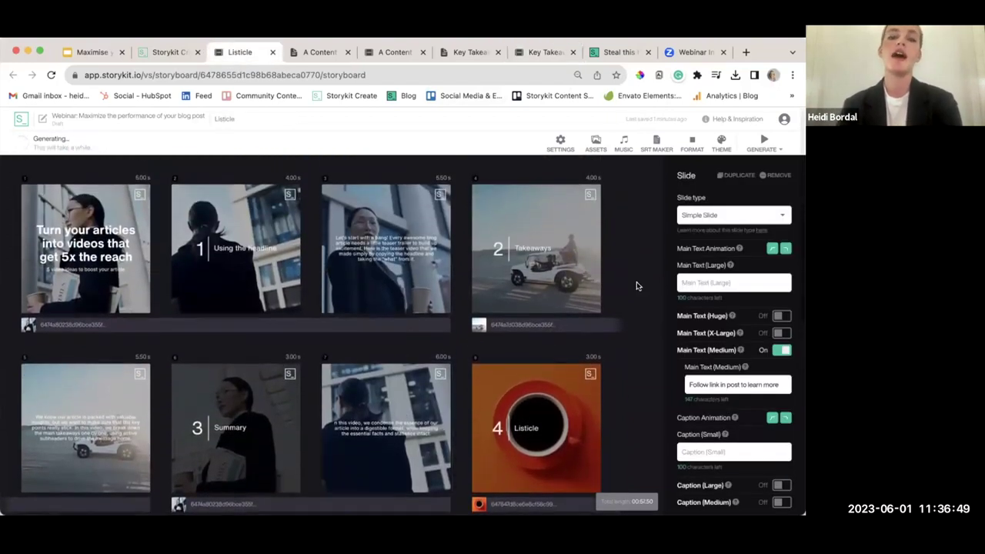